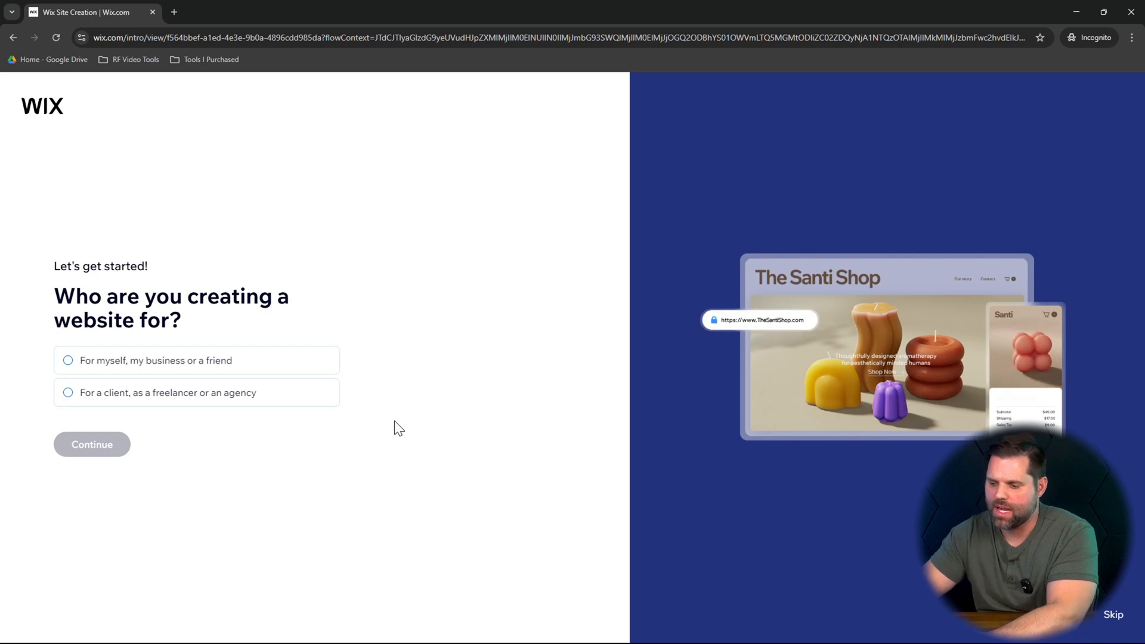
- Choose to create the website for myself, my business or a friend, and start the AI setup chat
left_click(206, 362)
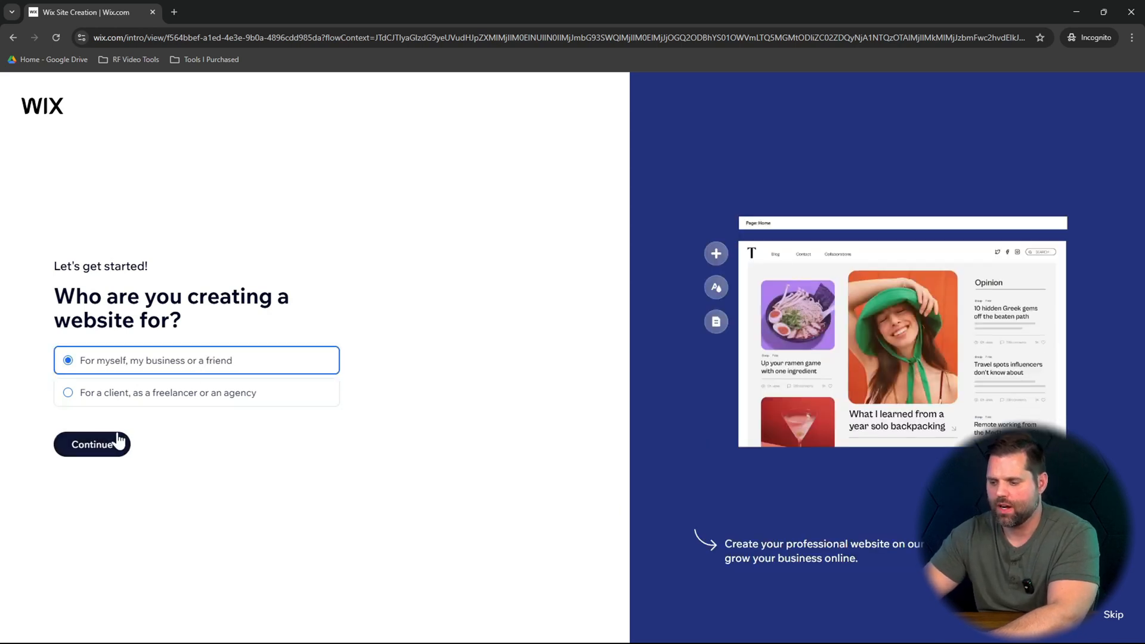
left_click(118, 443)
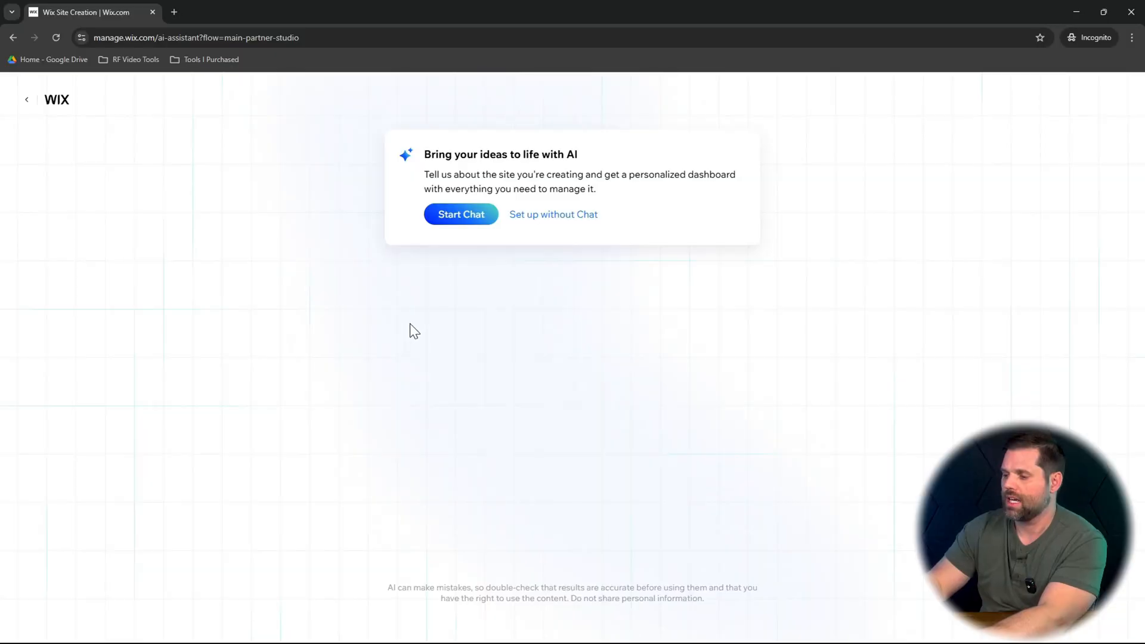
left_click(475, 222)
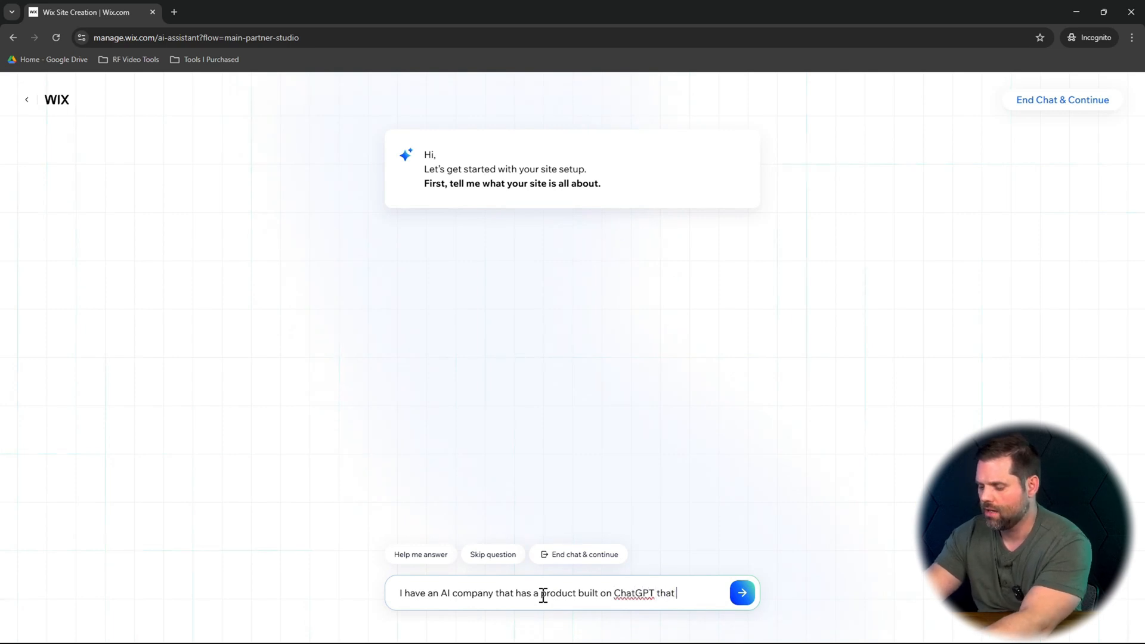
- Tell the assistant about selling an AI company's product built on ChatGPT, the company name Ron's Widget Company, and the target audience Project managers
type("o sell.")
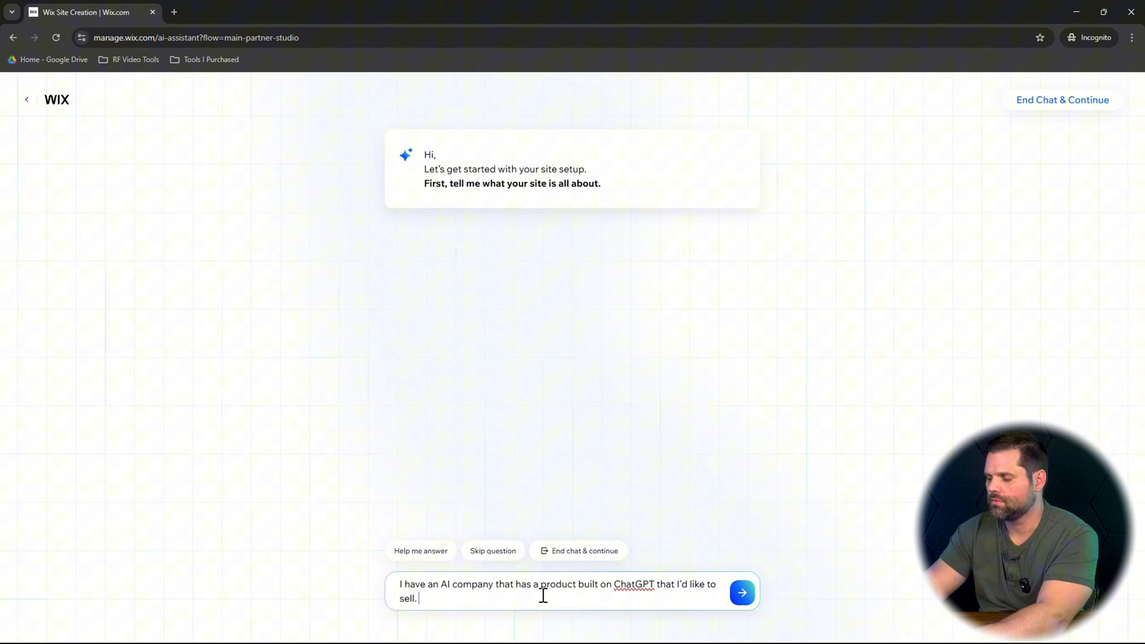
key("Return")
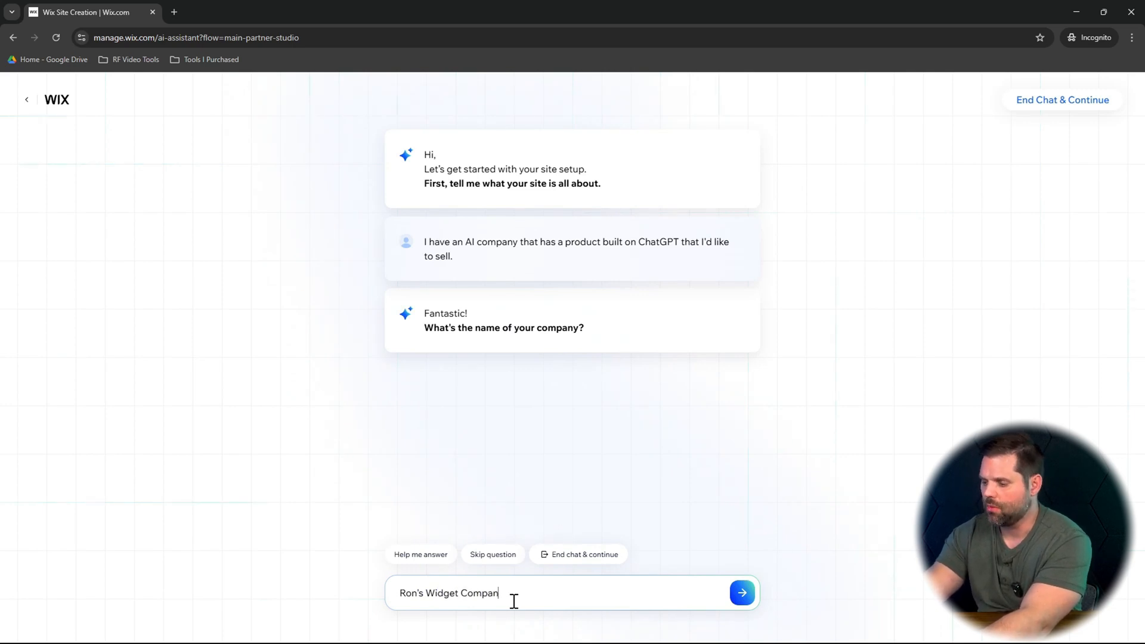
left_click(740, 594)
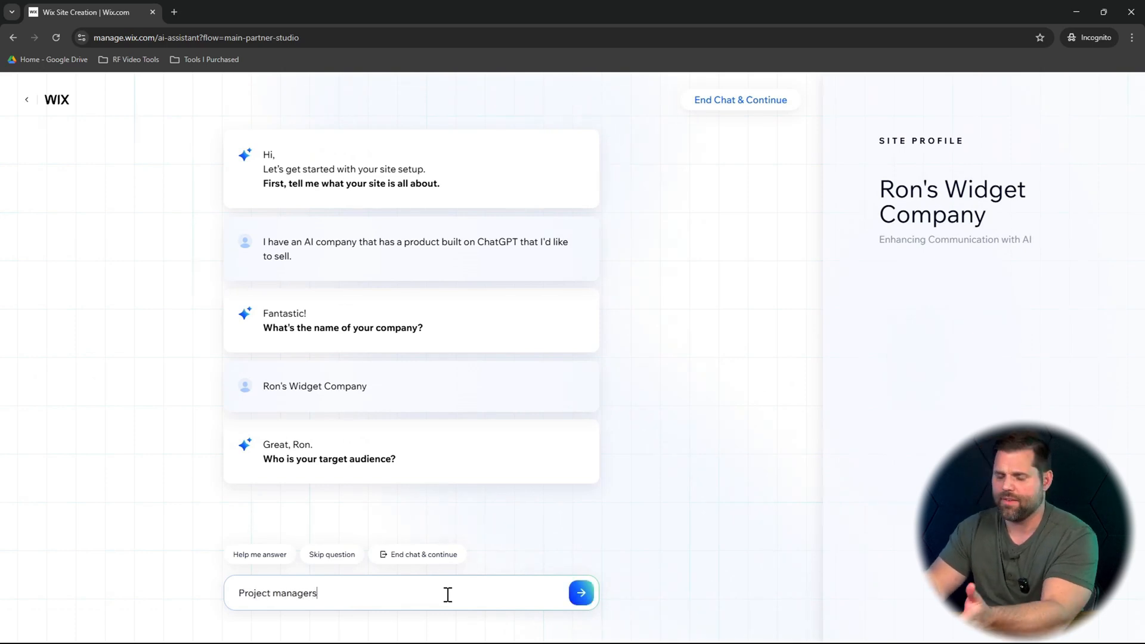
left_click(571, 594)
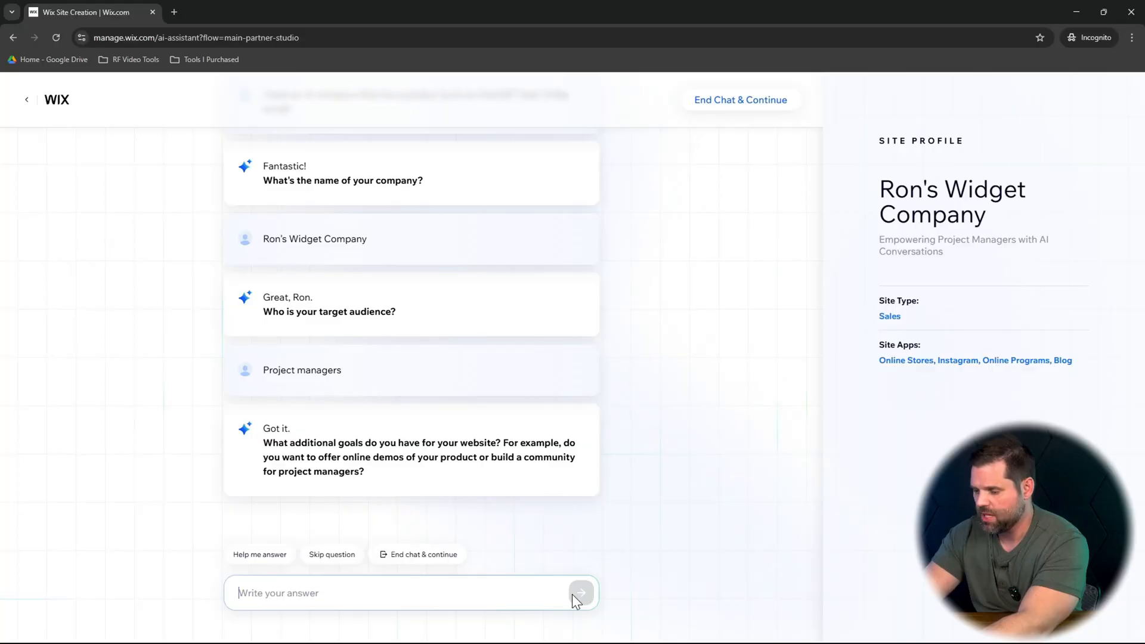
- Answer that online demos are good with no community part, and describe 3 years in business with multiple fortune 1000 clients
type("Online demos is good.  There will not be a community part of this.")
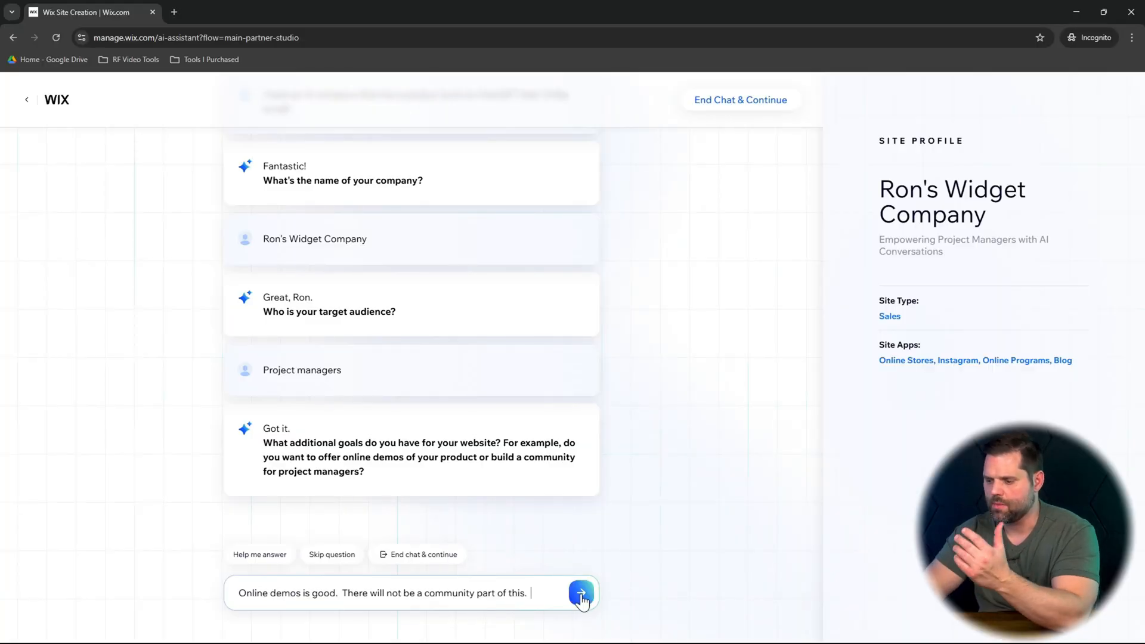
left_click(581, 596)
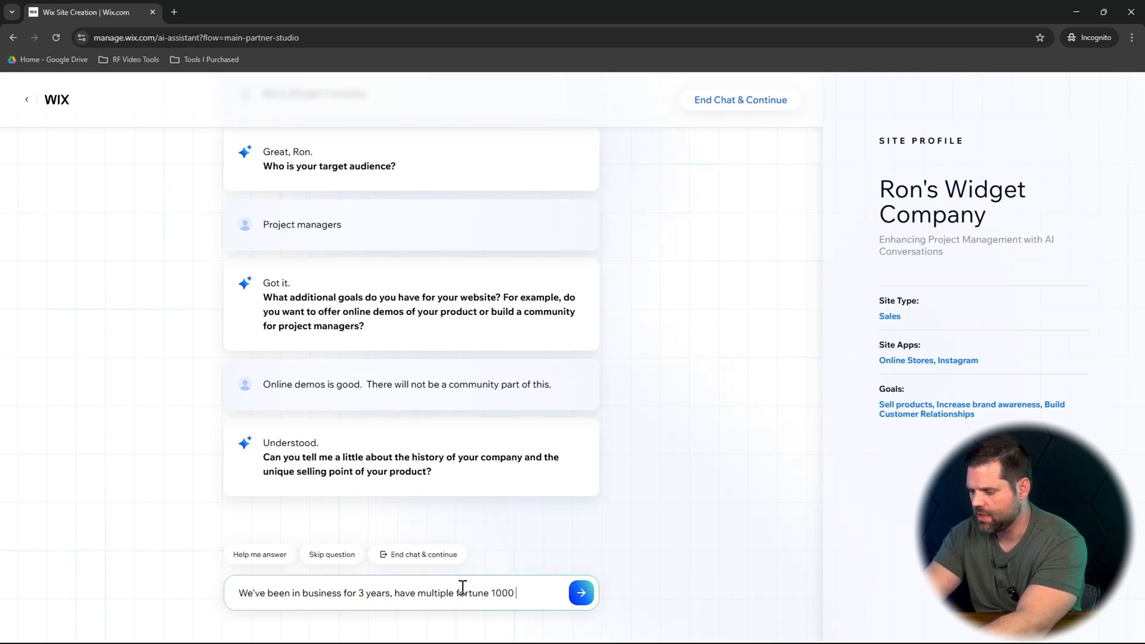
type("and help")
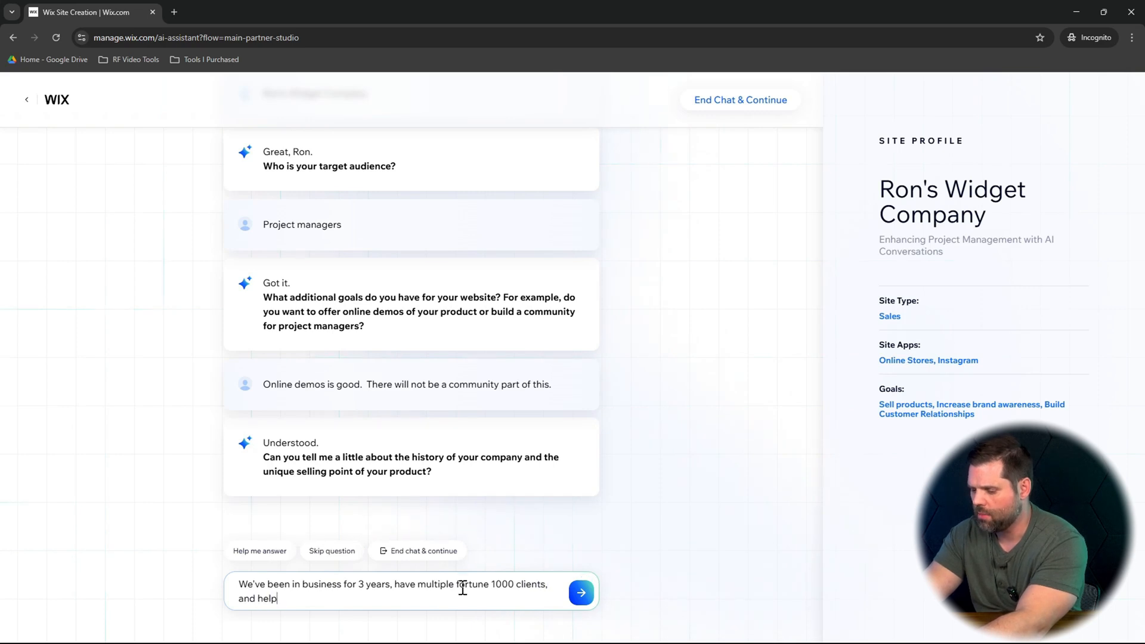
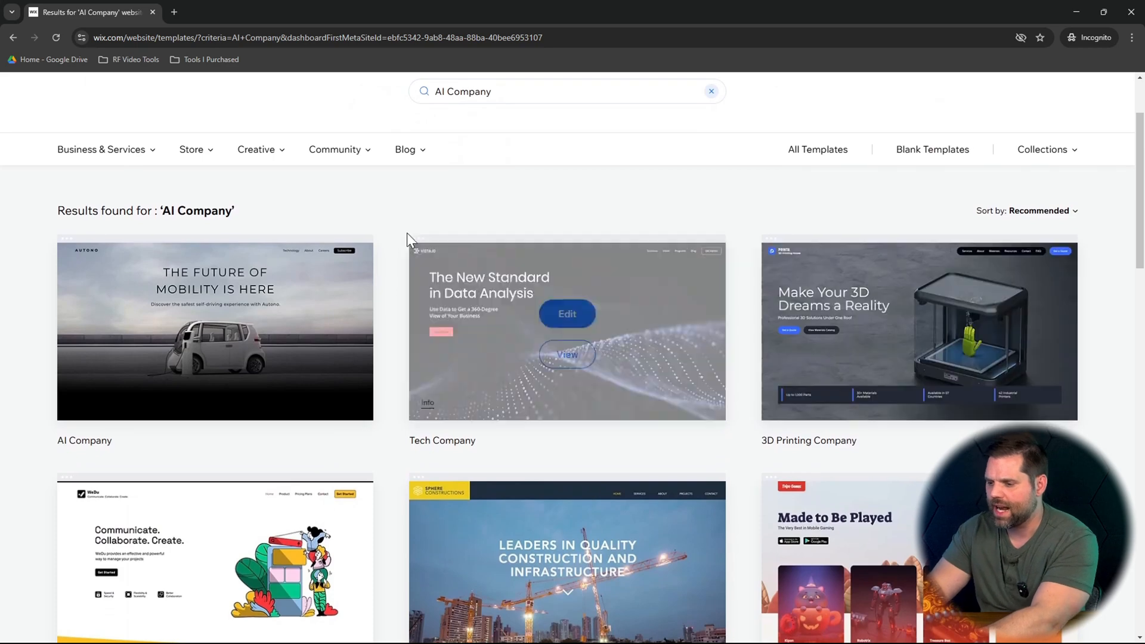
mouse_move(223, 279)
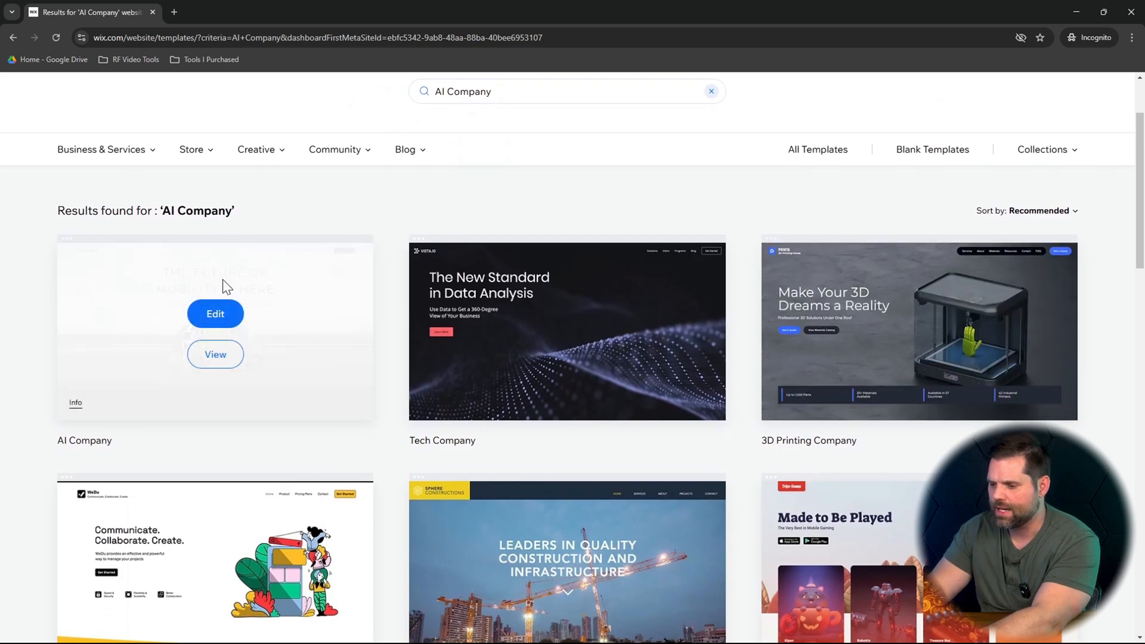
left_click(225, 356)
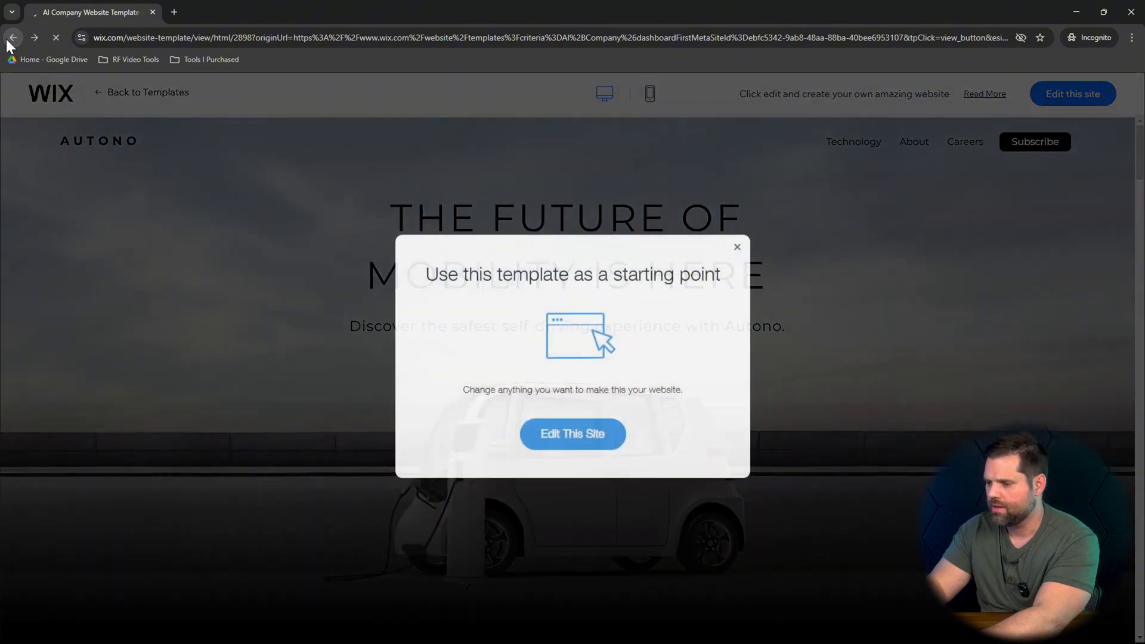
left_click(9, 40)
- Open previews of the AI Company template and the VISTA.IO and WeDu Tech Company templates in separate browser tabs
mouse_move(239, 439)
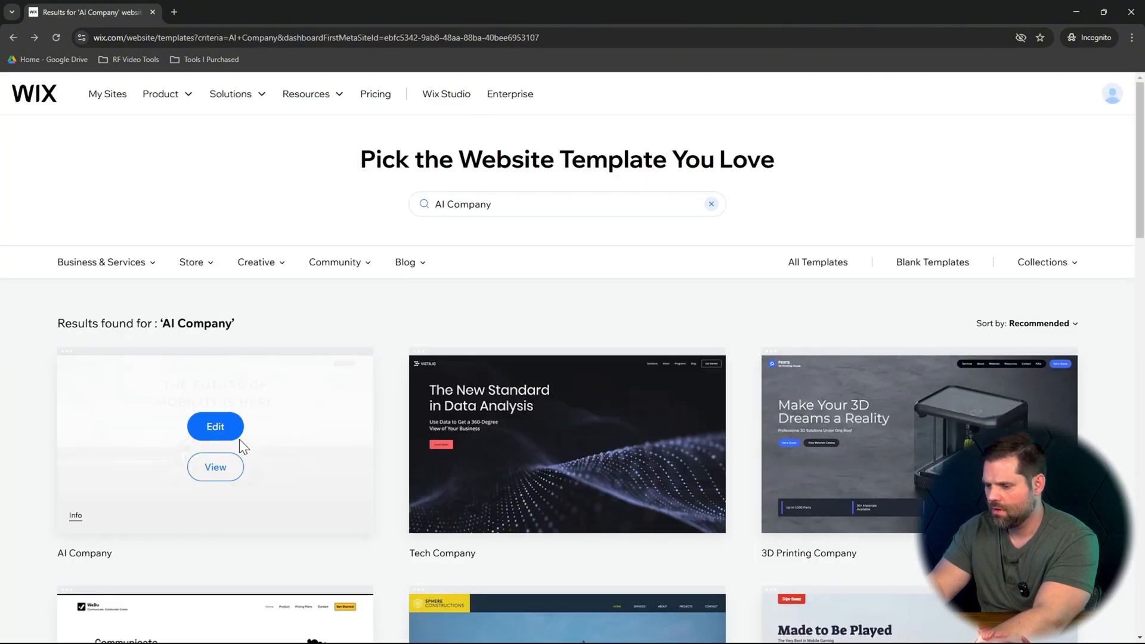
middle_click(208, 475)
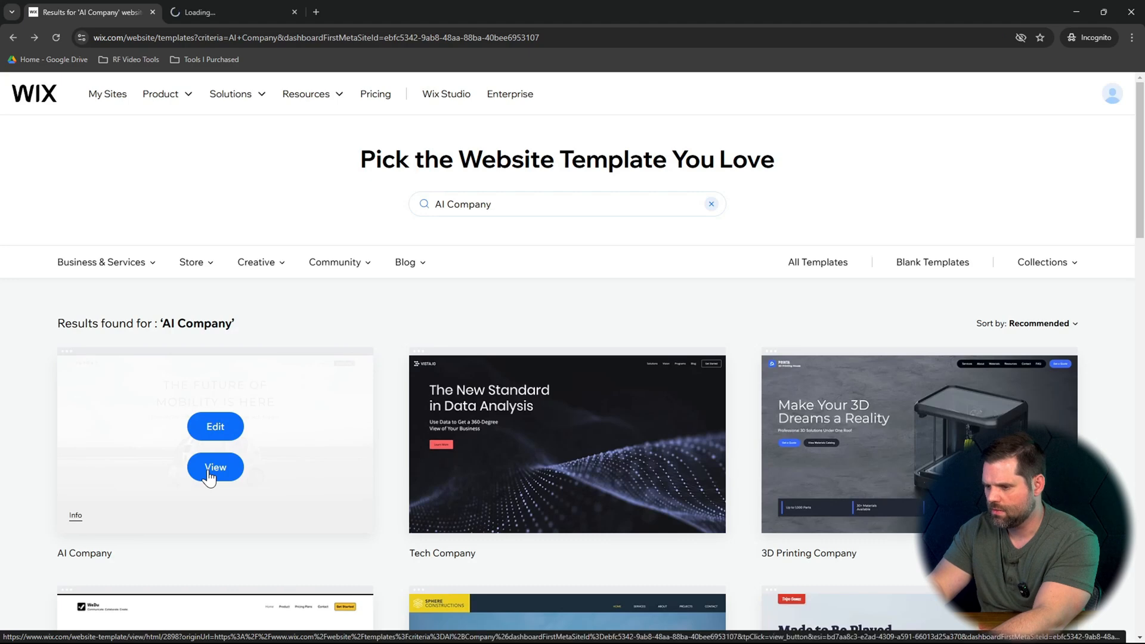
mouse_move(554, 465)
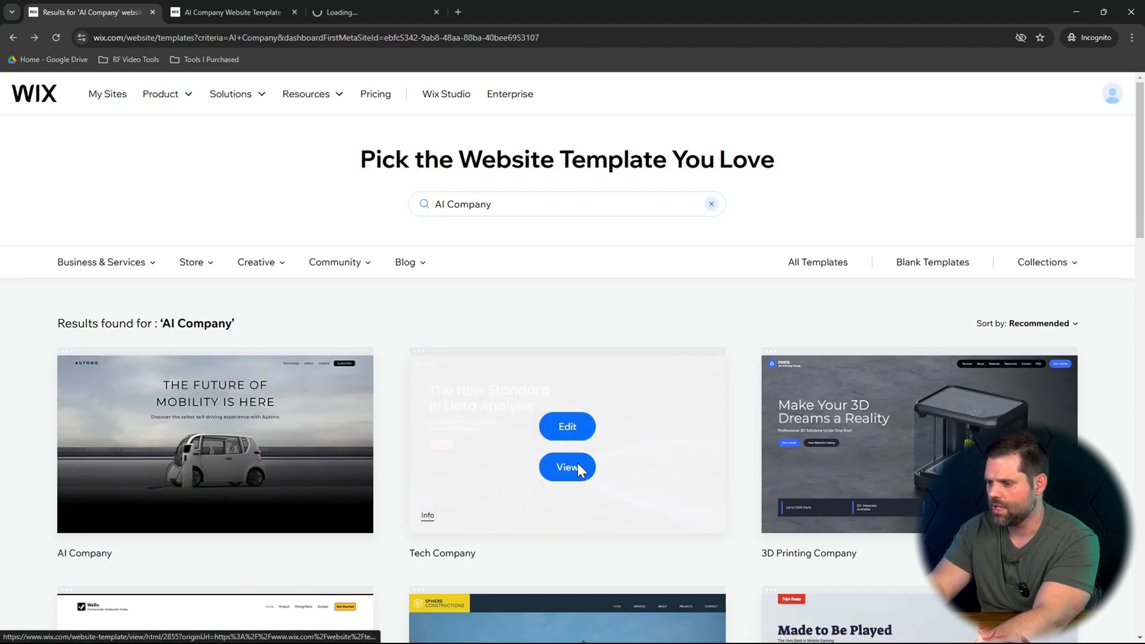
scroll(451, 467, "down", 4)
mouse_move(248, 473)
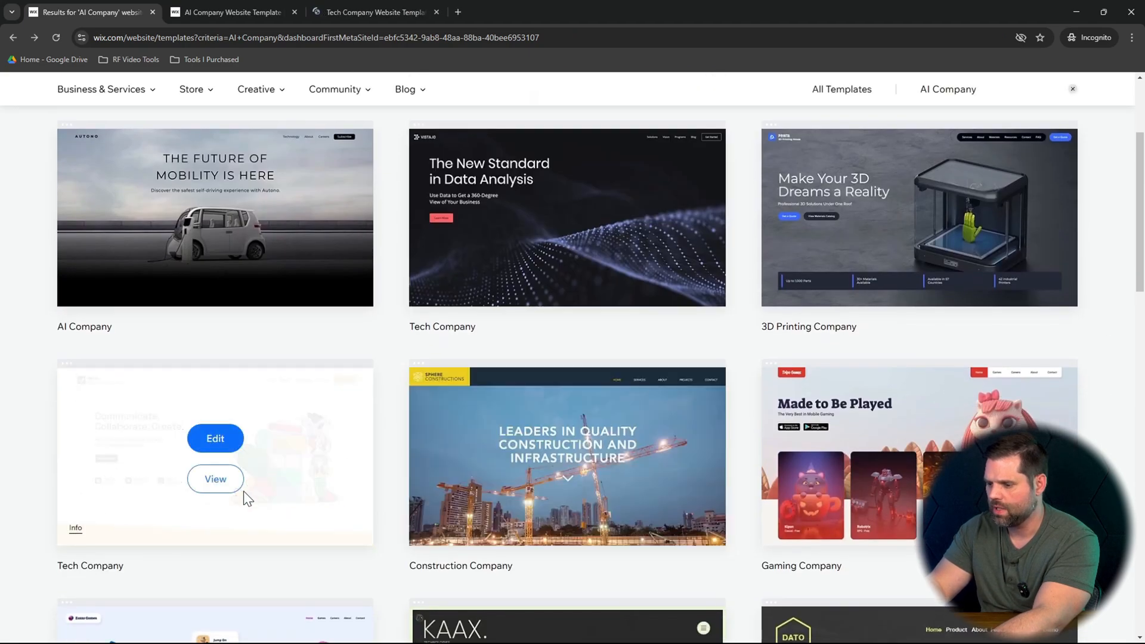
- Review the AI Company template's preview from its opening banner down to the footer
mouse_move(329, 131)
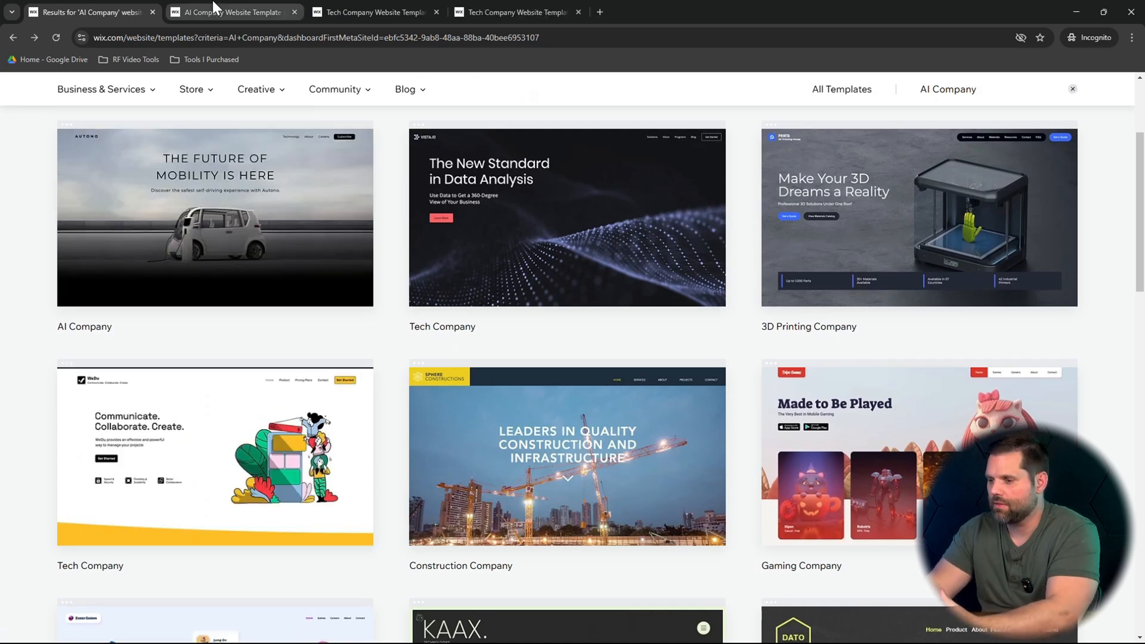
left_click(213, 2)
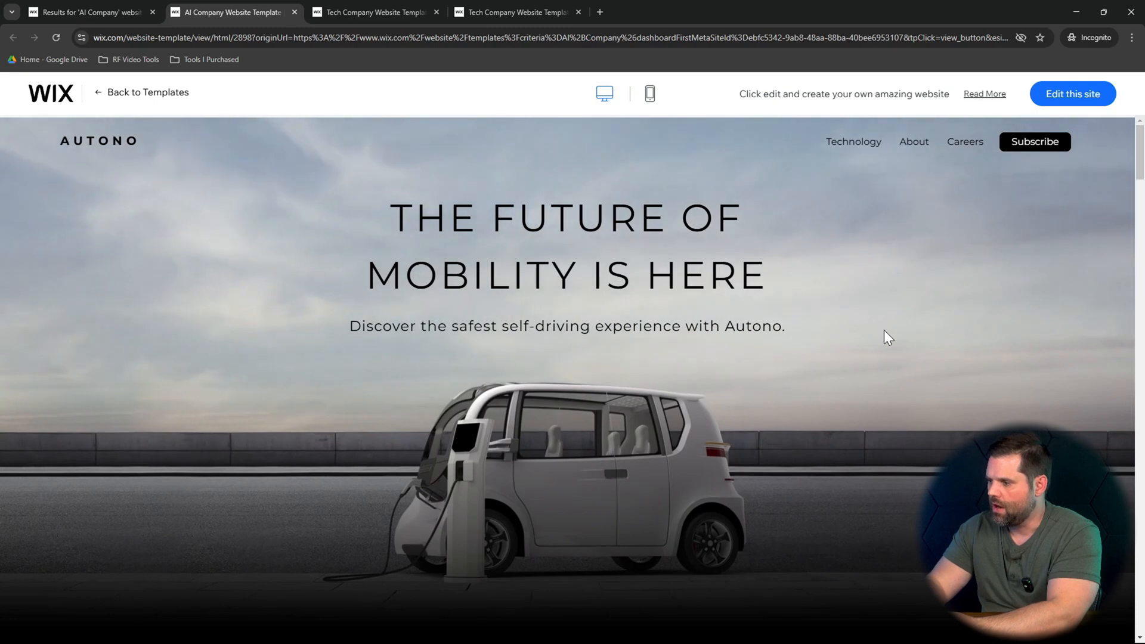
scroll(884, 331, "down", 2)
scroll(884, 330, "up", 1)
scroll(884, 330, "up", 1)
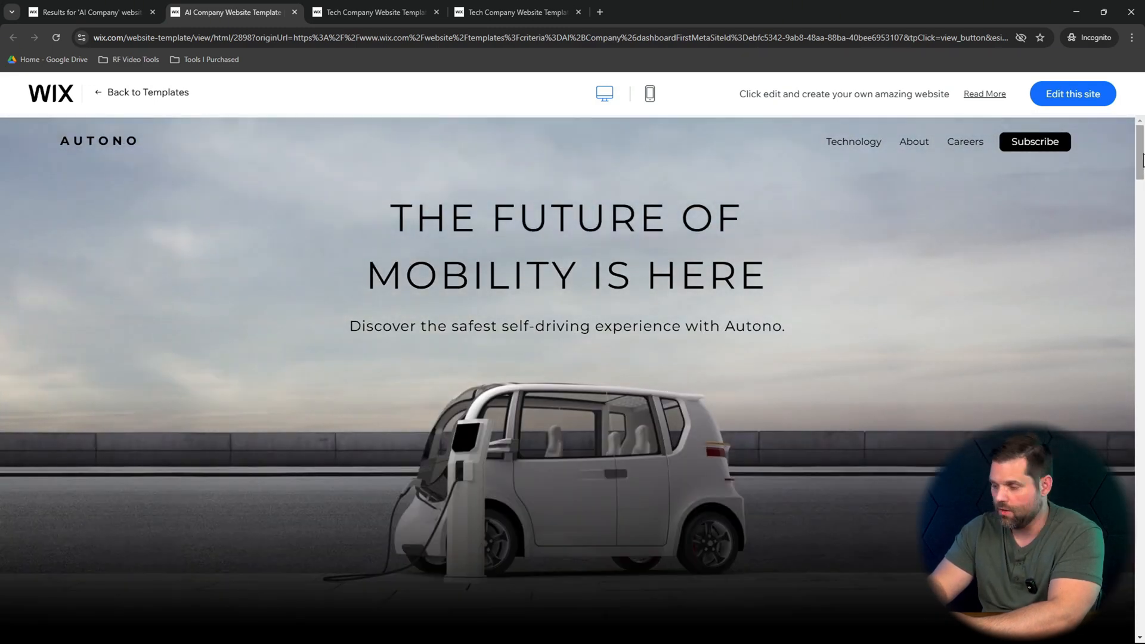
mouse_move(1143, 160)
left_mouse_down()
mouse_move(1143, 173)
mouse_move(1143, 149)
left_mouse_up()
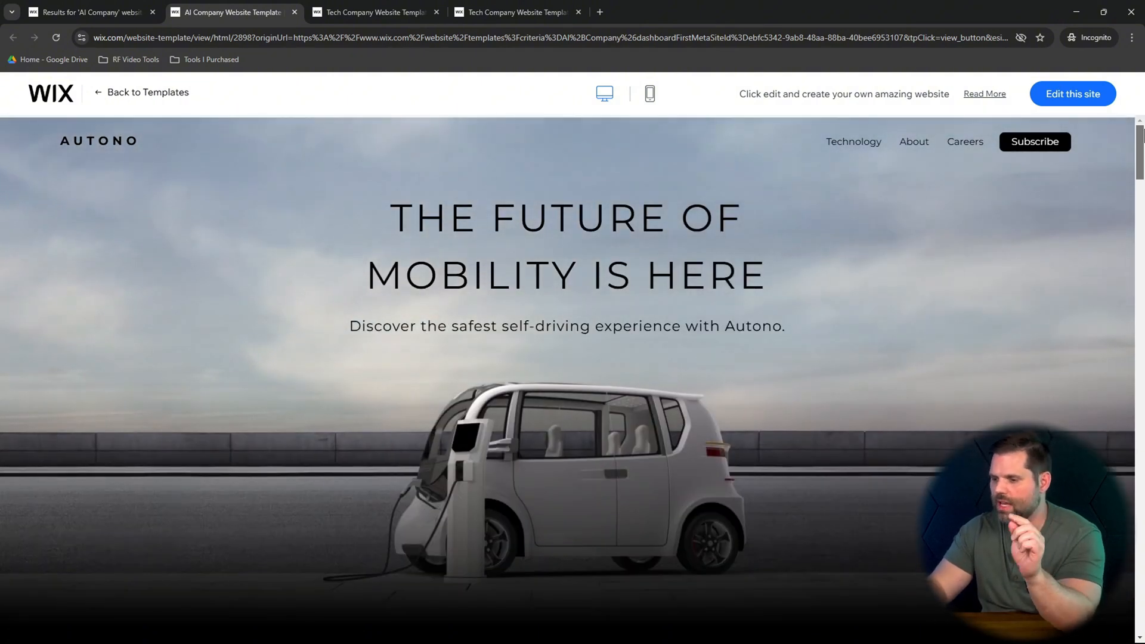
left_click_drag(1140, 146, 1142, 384)
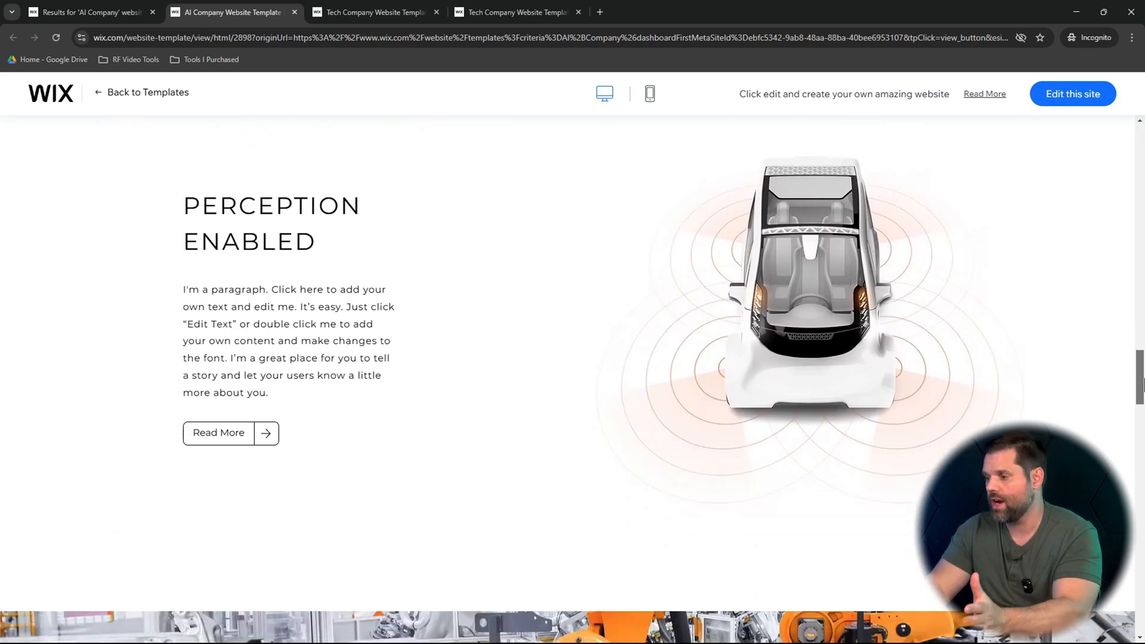
left_click_drag(1142, 384, 1126, 617)
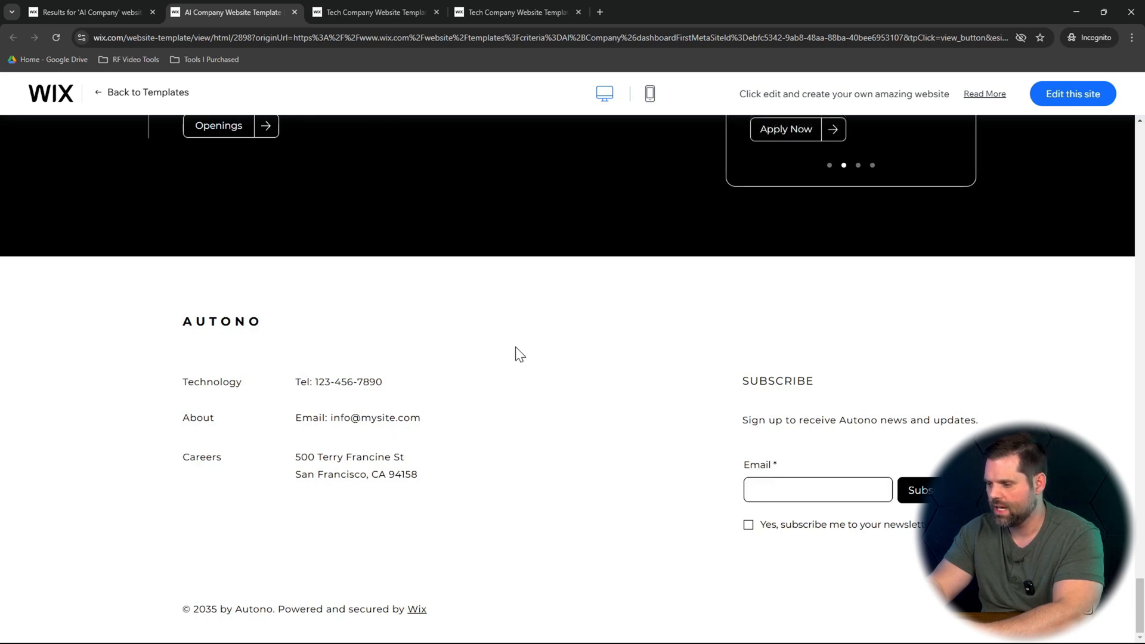
- Review the page sections of the VISTA.IO and WeDu Tech Company template previews
left_click(408, 12)
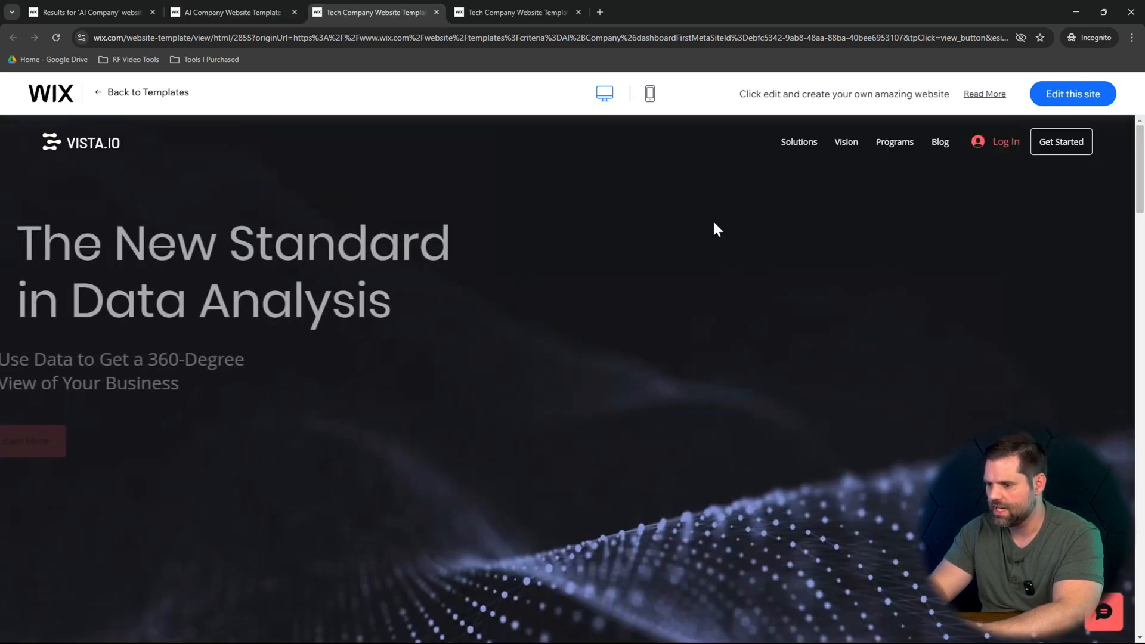
left_click_drag(1141, 164, 1143, 271)
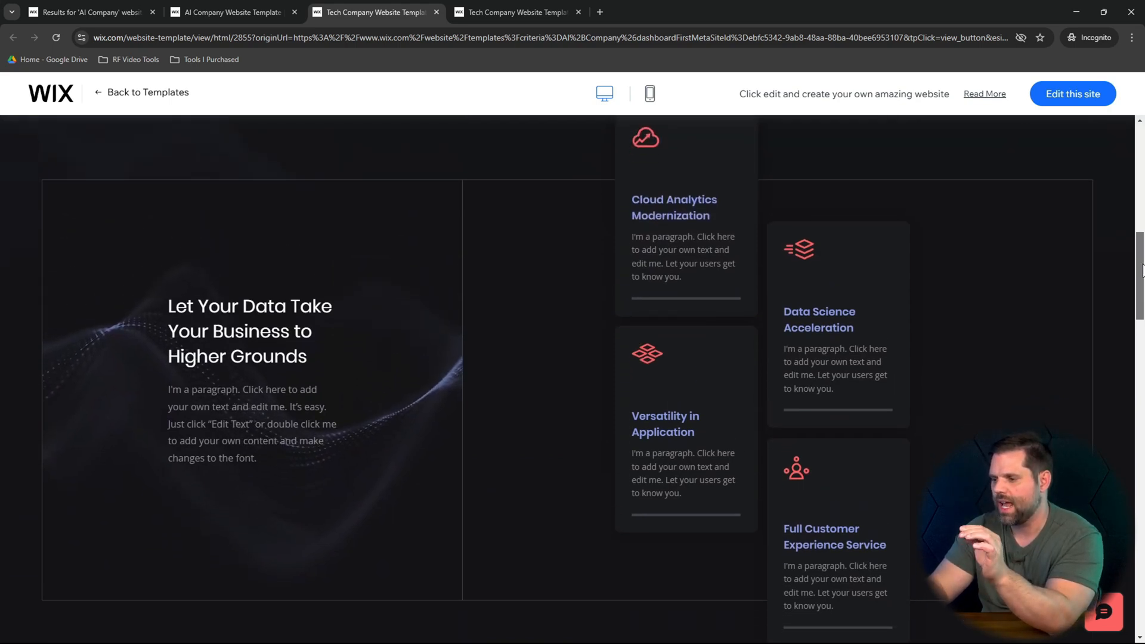
left_click_drag(1143, 272, 1123, 117)
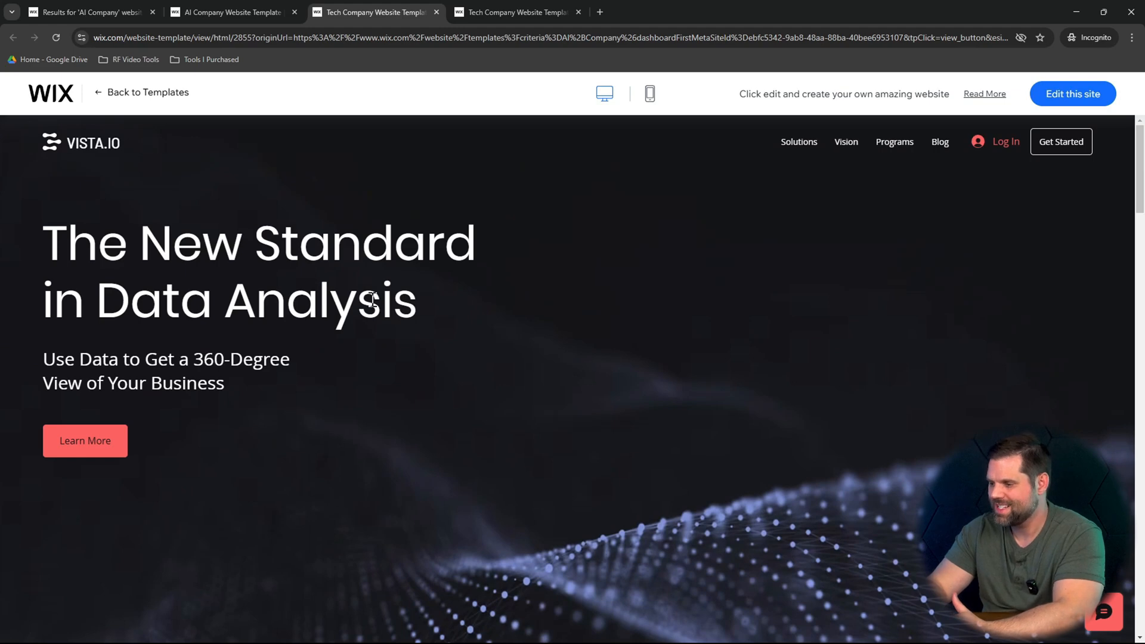
left_click(552, 4)
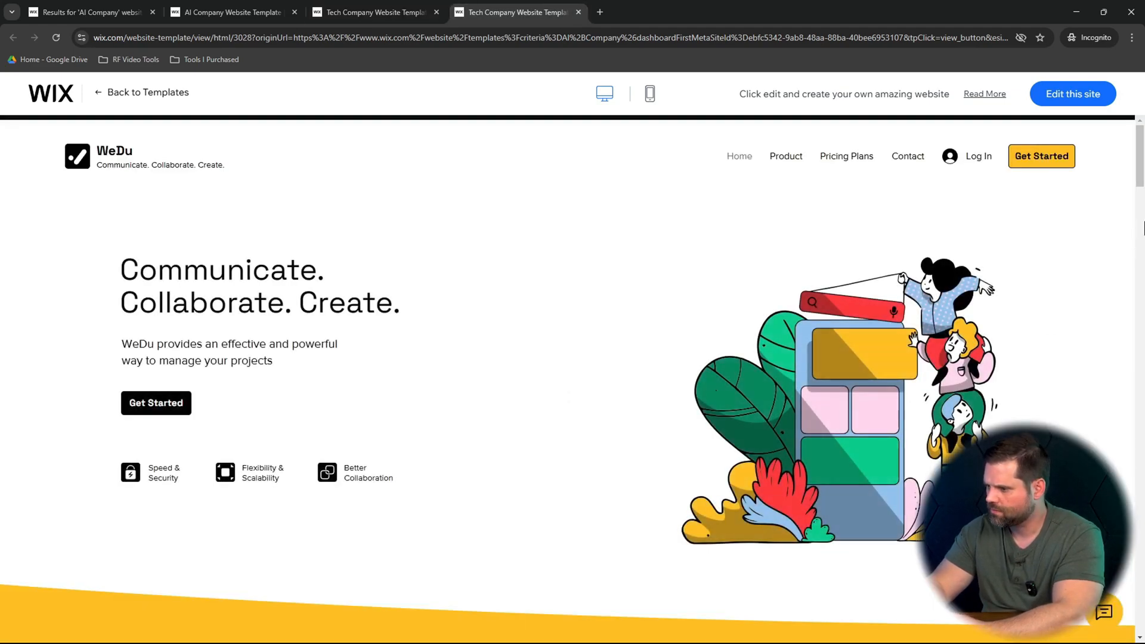
left_click_drag(1142, 173, 1142, 593)
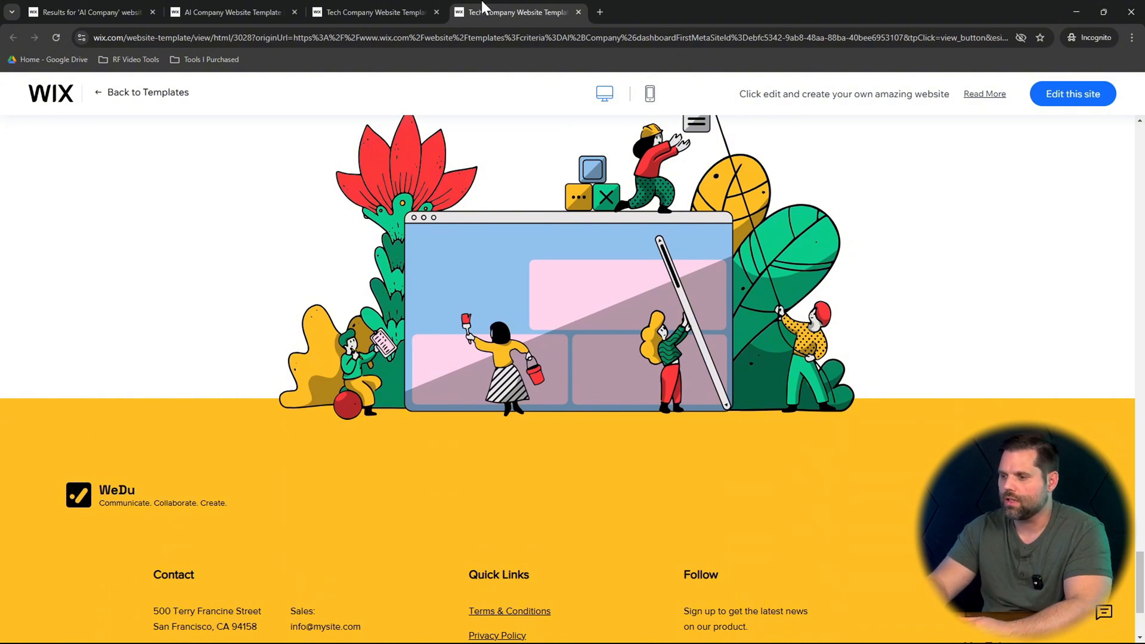
- Compare the Autono, VISTA.IO and WeDu template previews again, focusing on the opening section of each page
left_click(406, 2)
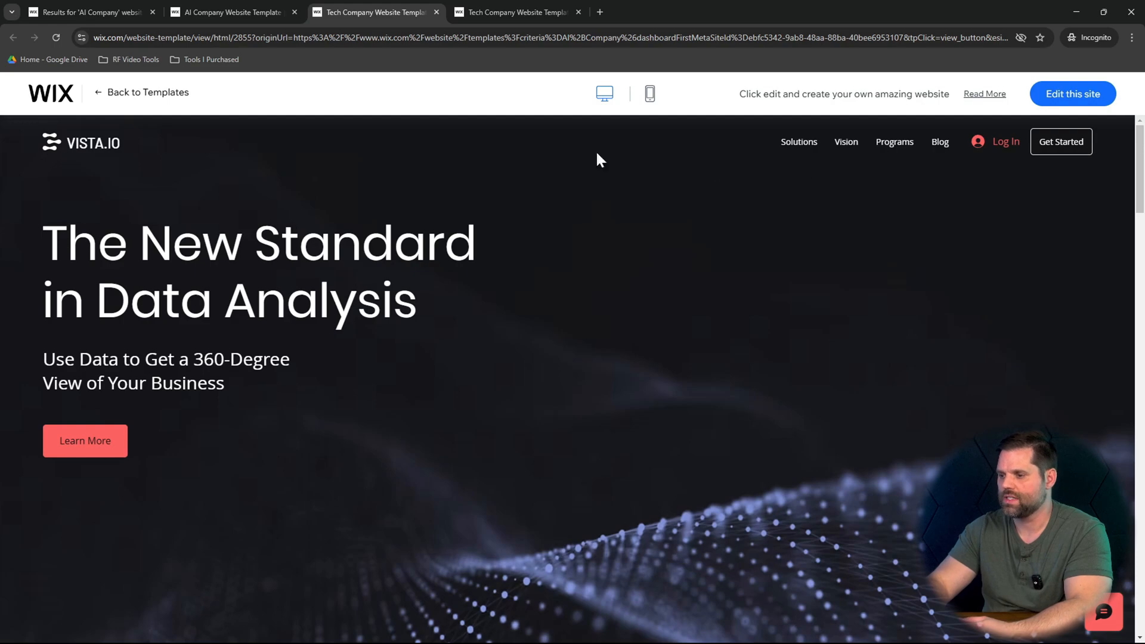
left_click(235, 4)
scroll(935, 376, "up", 5)
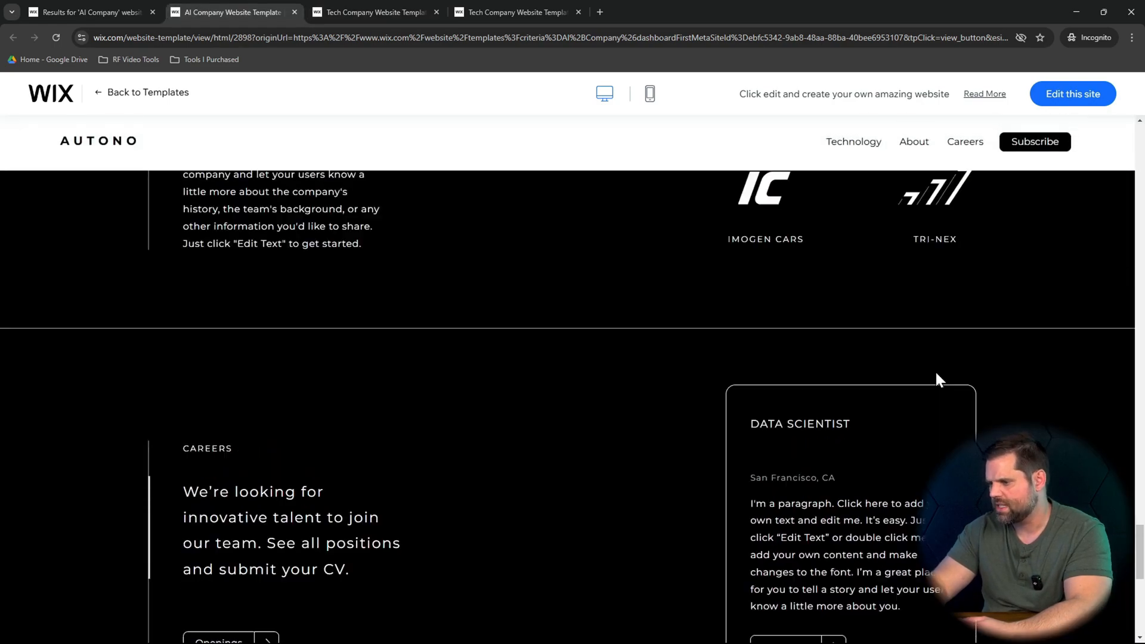
scroll(936, 380, "up", 3)
left_click_drag(1139, 531, 1144, 106)
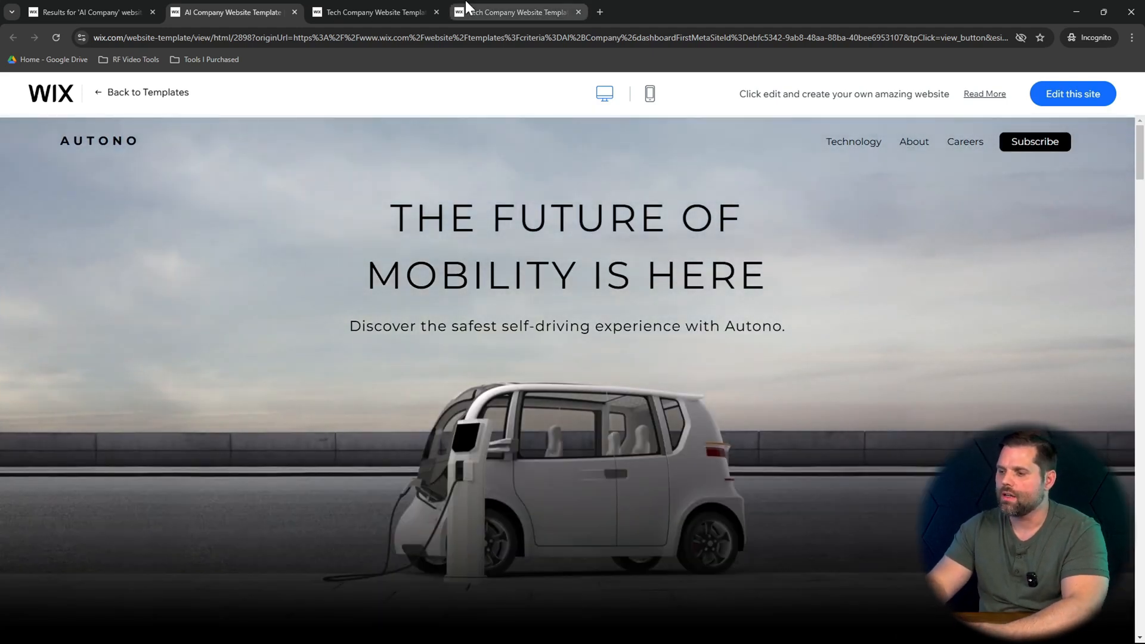
left_click(373, 7)
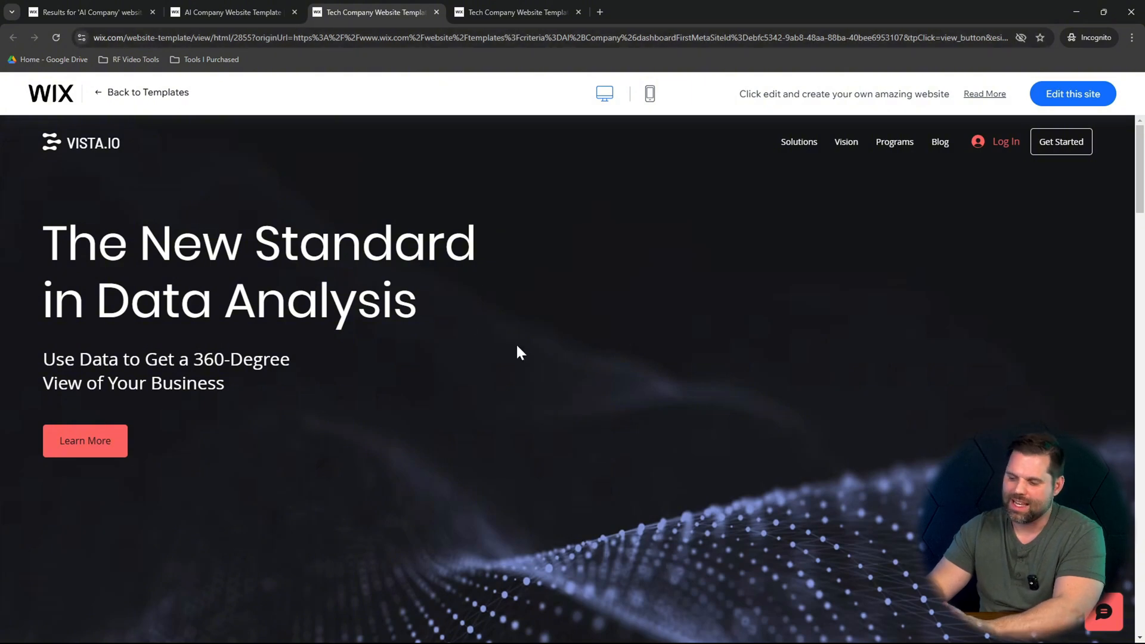
scroll(736, 389, "down", 5)
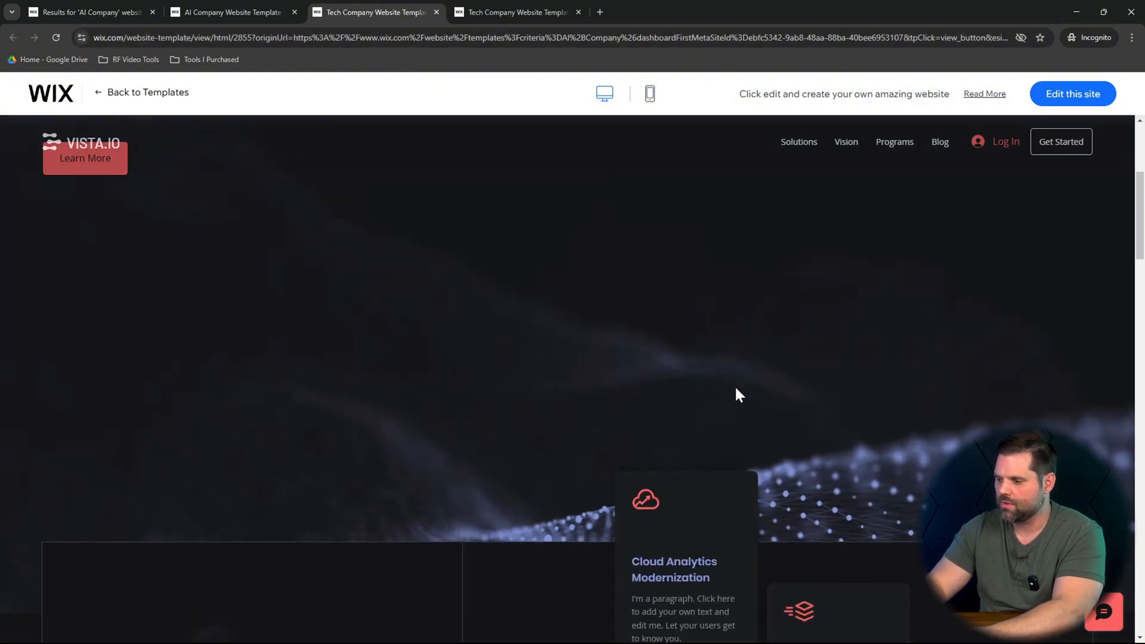
scroll(736, 389, "up", 5)
left_click(537, 10)
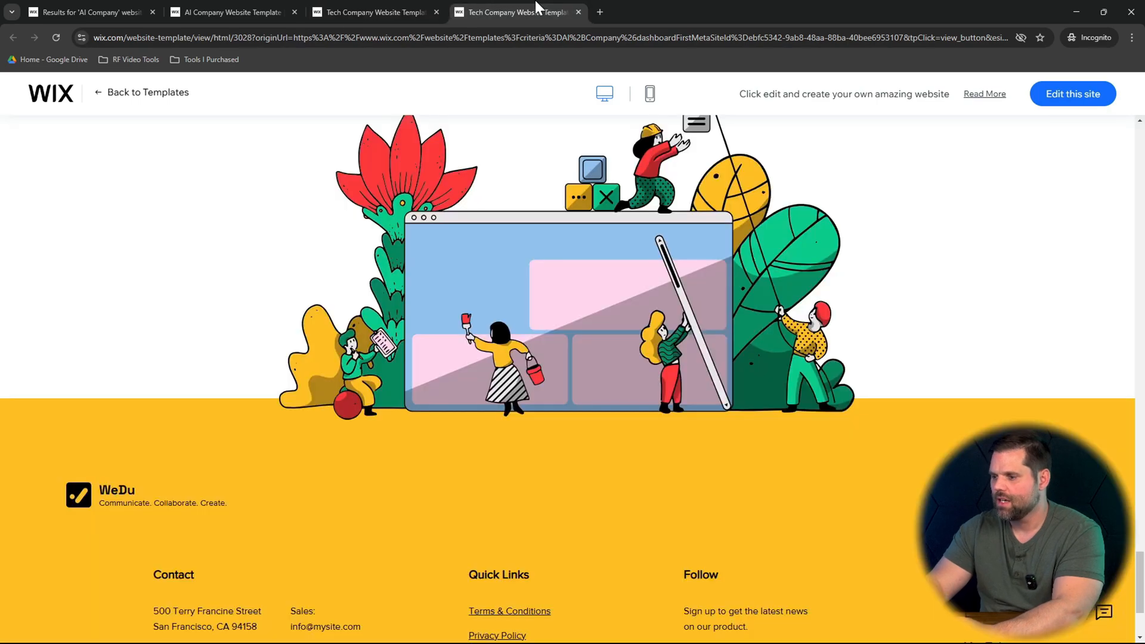
scroll(593, 590, "up", 20)
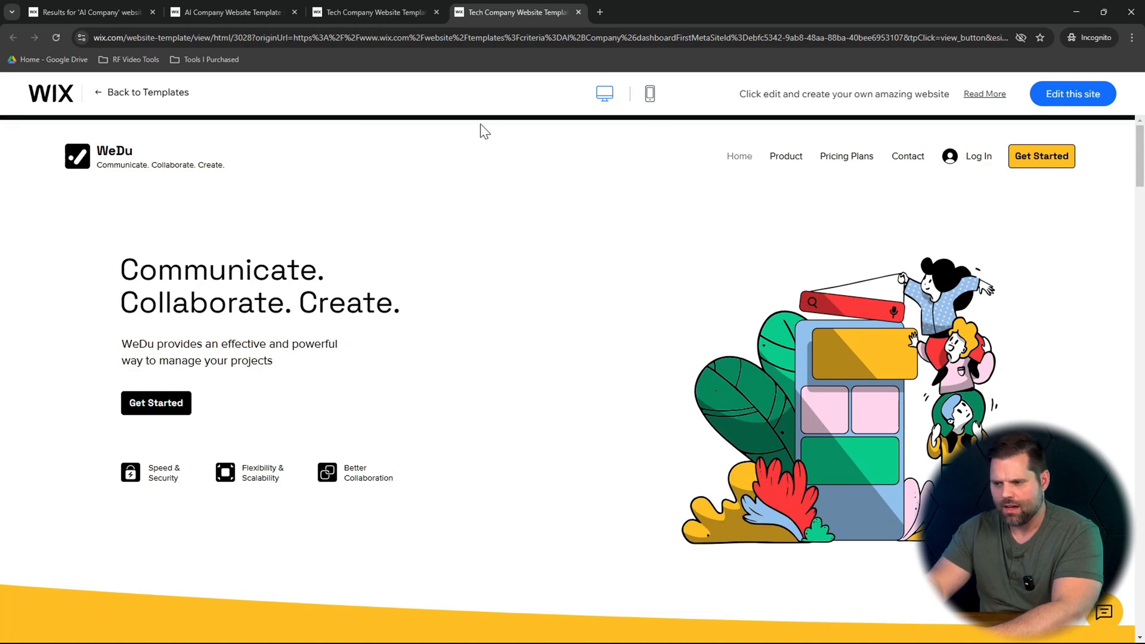
- Close the AI Company and VISTA.IO template previews and open the WeDu Tech Company template for editing
left_click(236, 5)
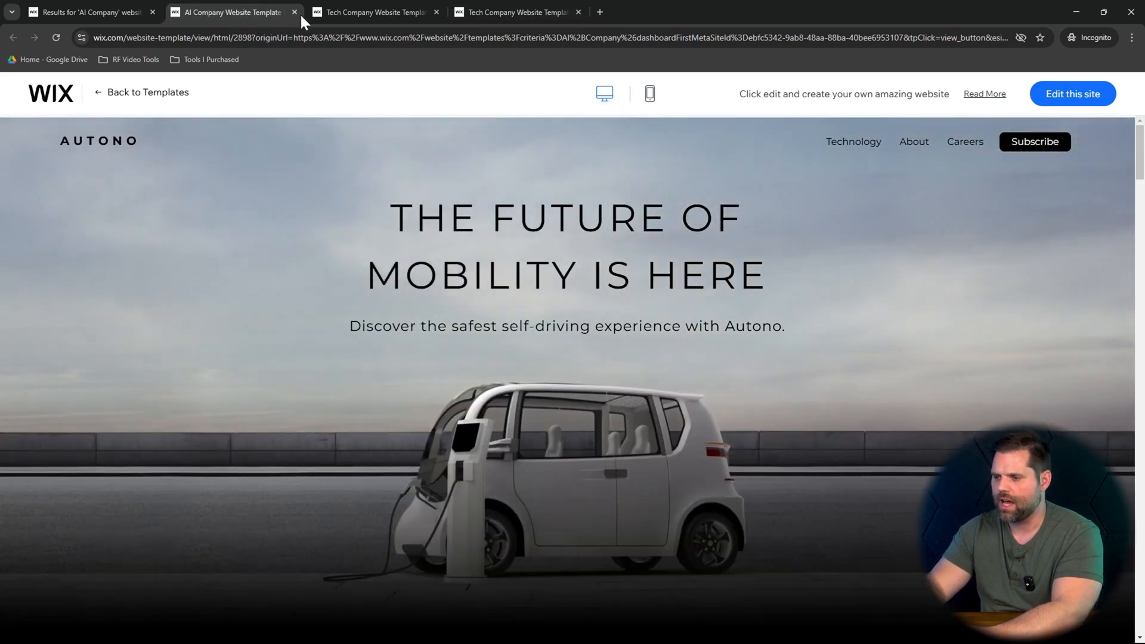
left_click(295, 12)
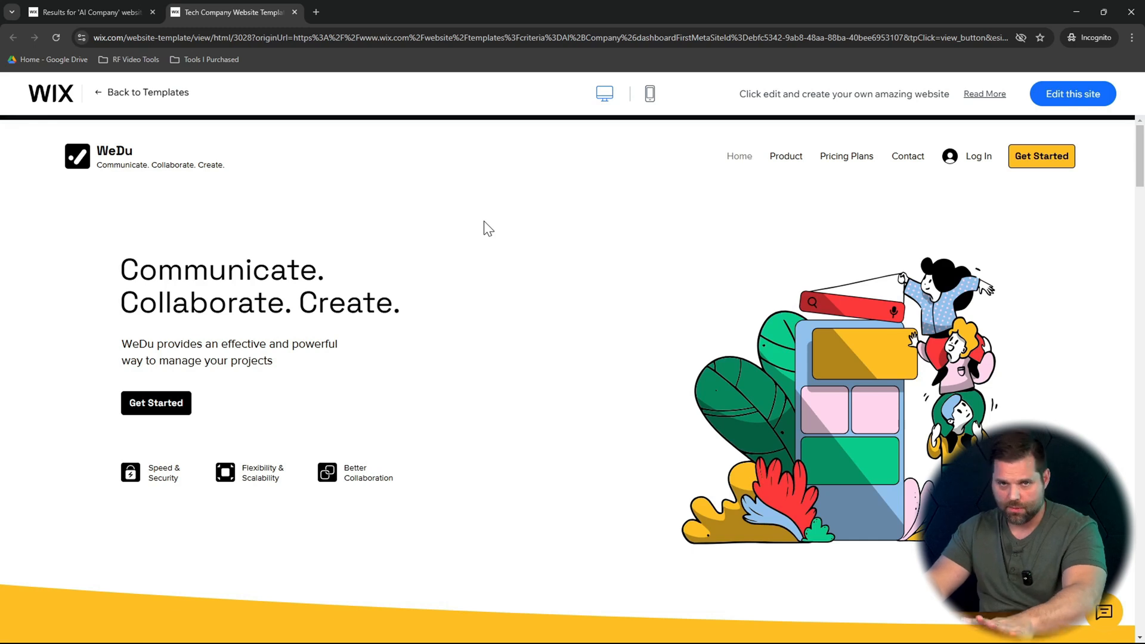
left_click(1073, 94)
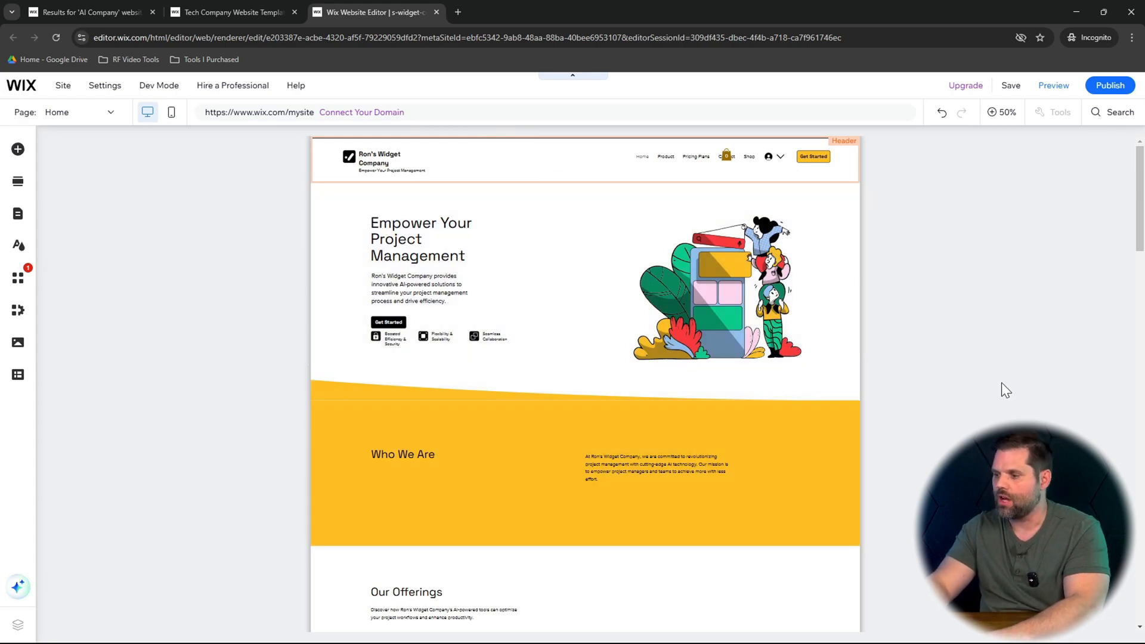
- Review the generated home page in the editor and in preview mode
scroll(1006, 391, "down", 3)
scroll(1001, 384, "down", 1)
scroll(1001, 384, "up", 4)
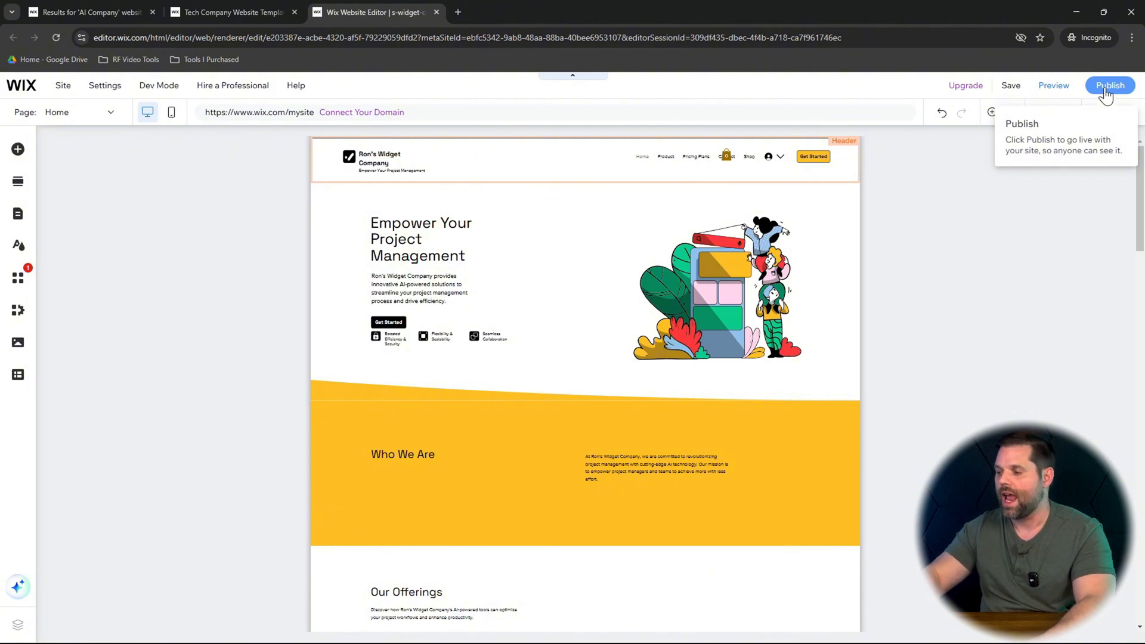
left_click(1047, 87)
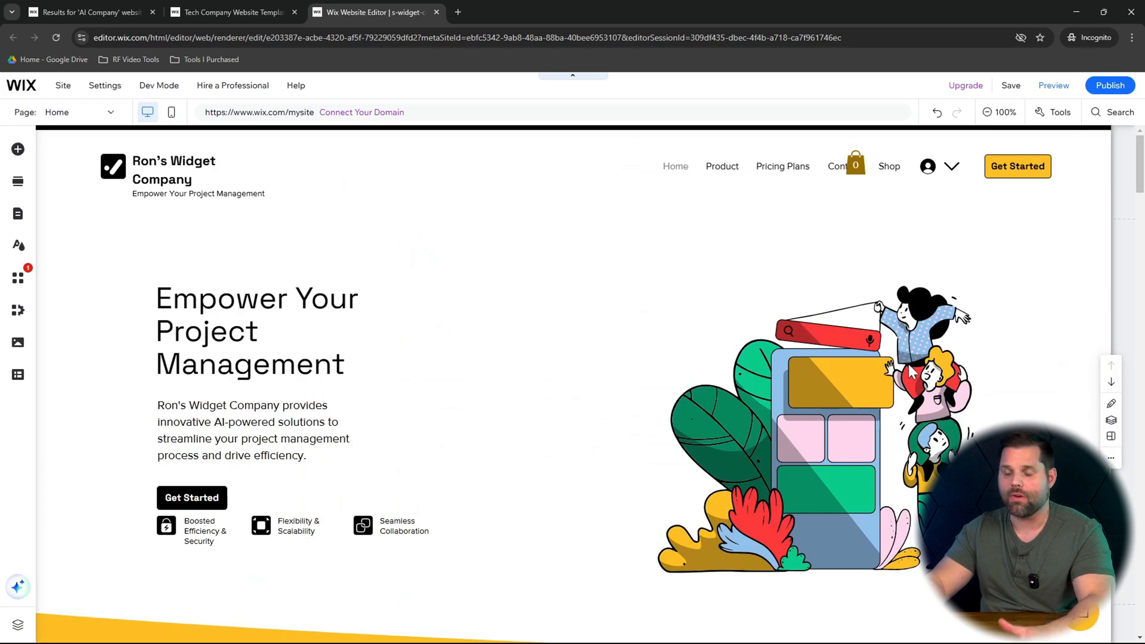
scroll(910, 367, "down", 3)
scroll(908, 364, "down", 2)
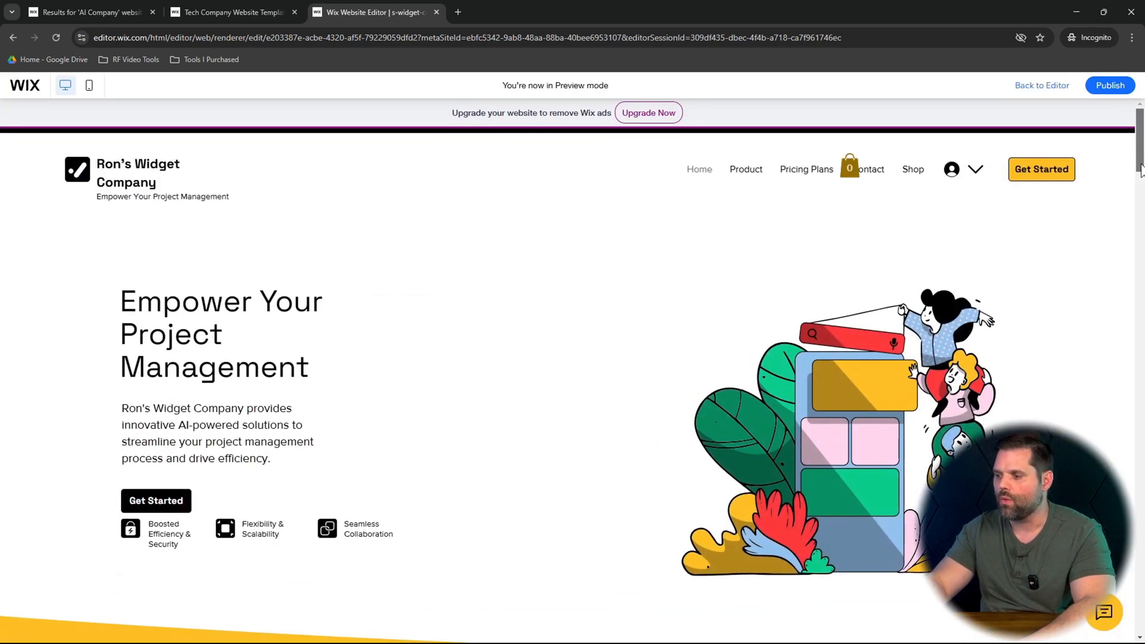
left_click_drag(1142, 170, 1107, 143)
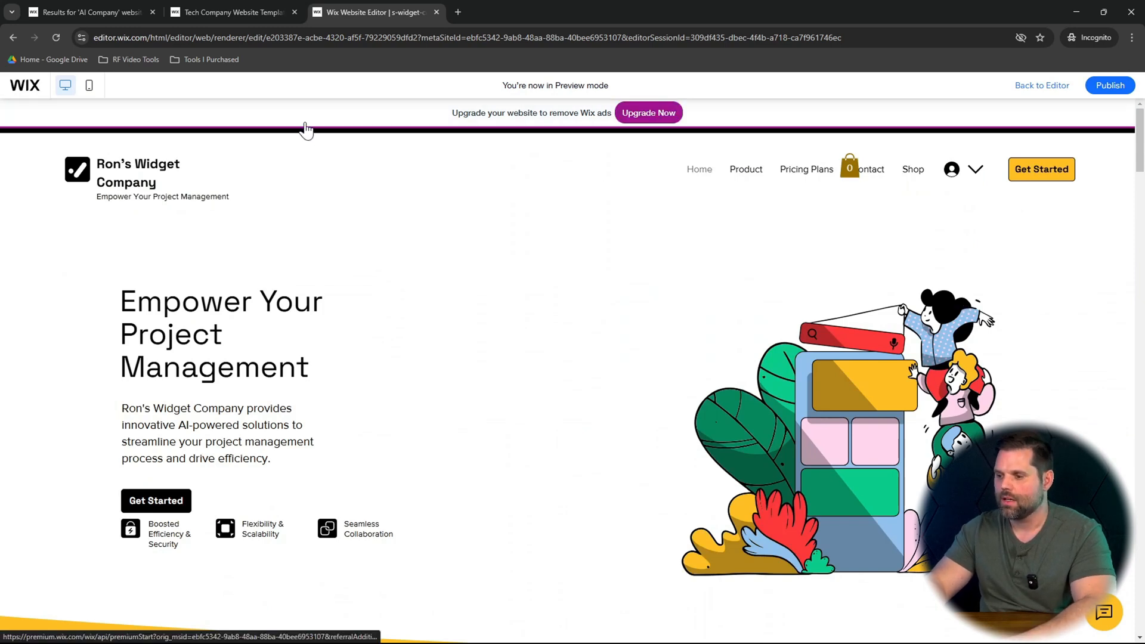
- Leave the home page preview and open the site's dashboard from the editor
left_click(12, 39)
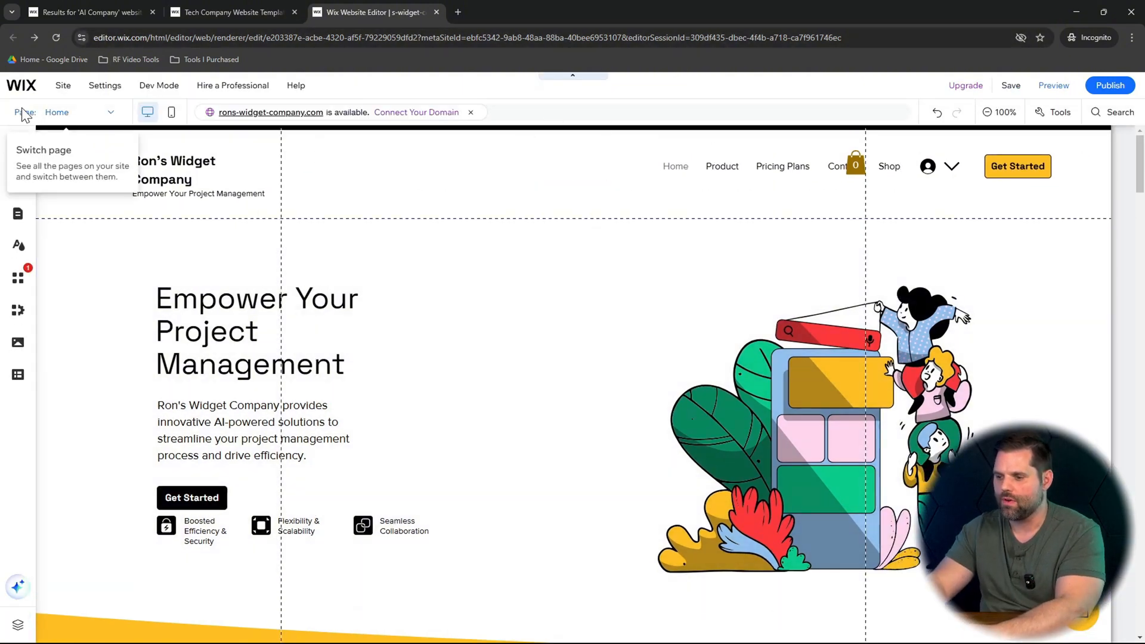
mouse_move(25, 92)
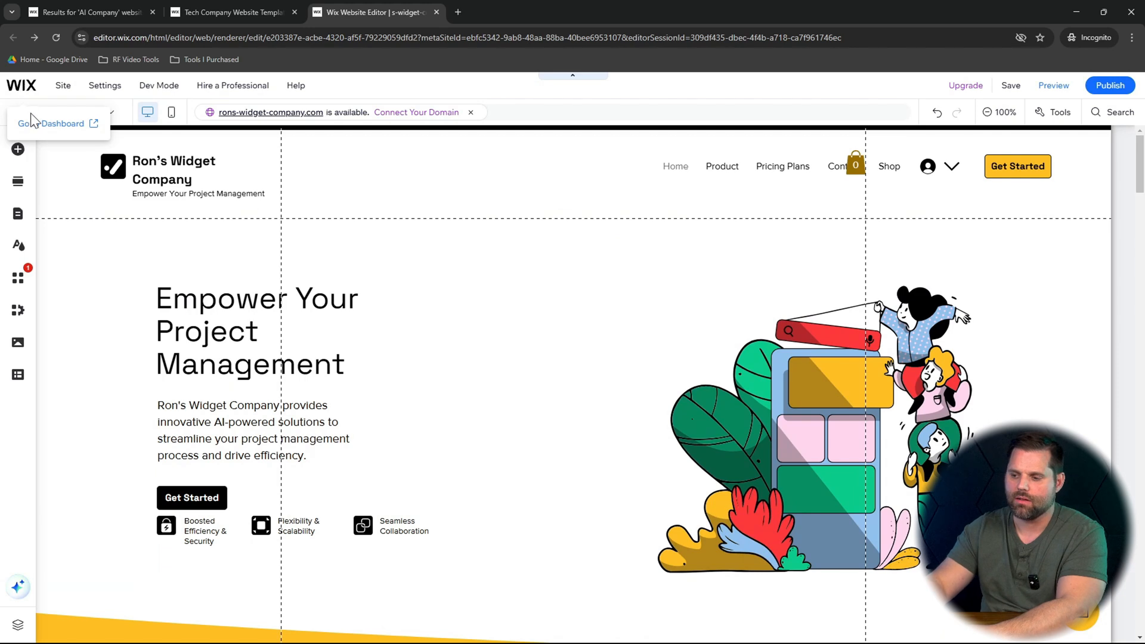
left_click(30, 125)
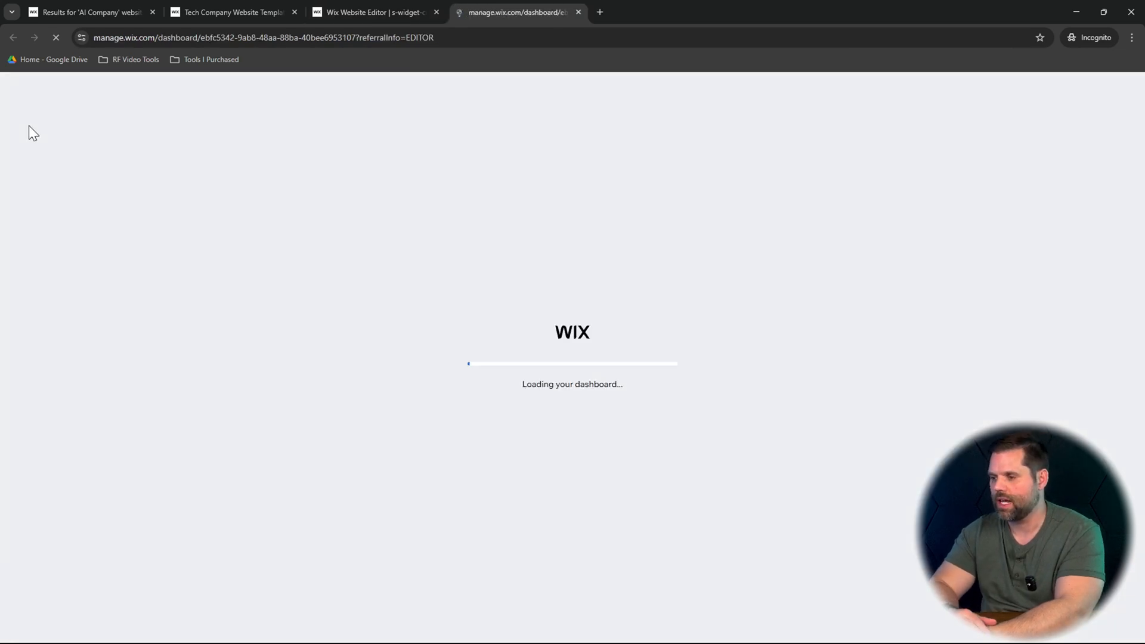
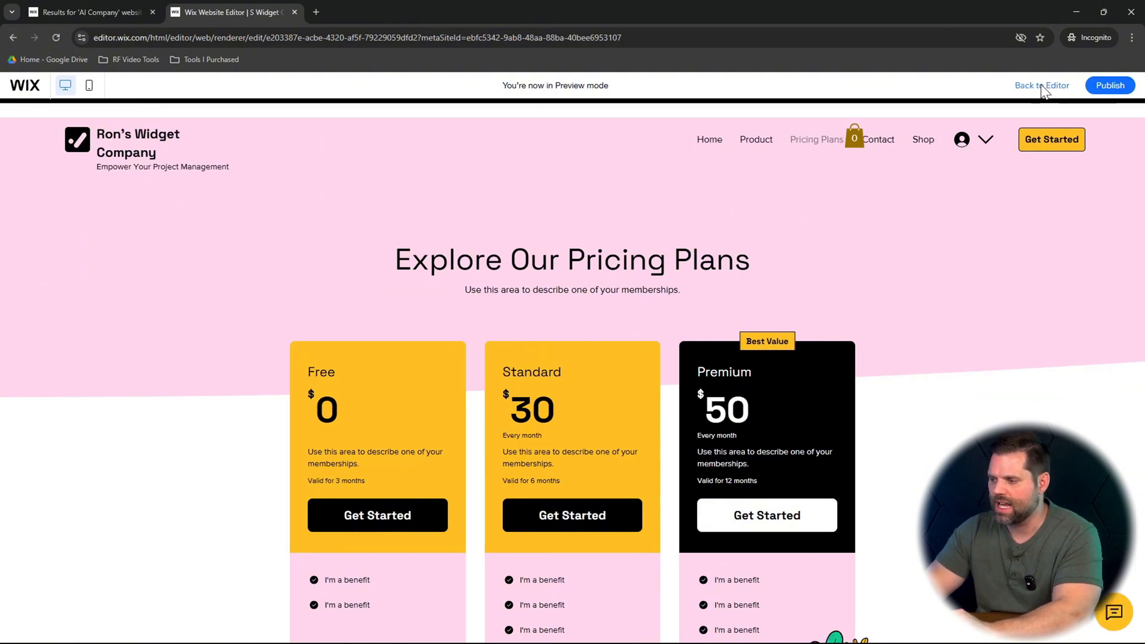
- Return from the Pricing Plans preview to the editor and delete the cart icon overlapping the Contact link in the header
left_click(1043, 85)
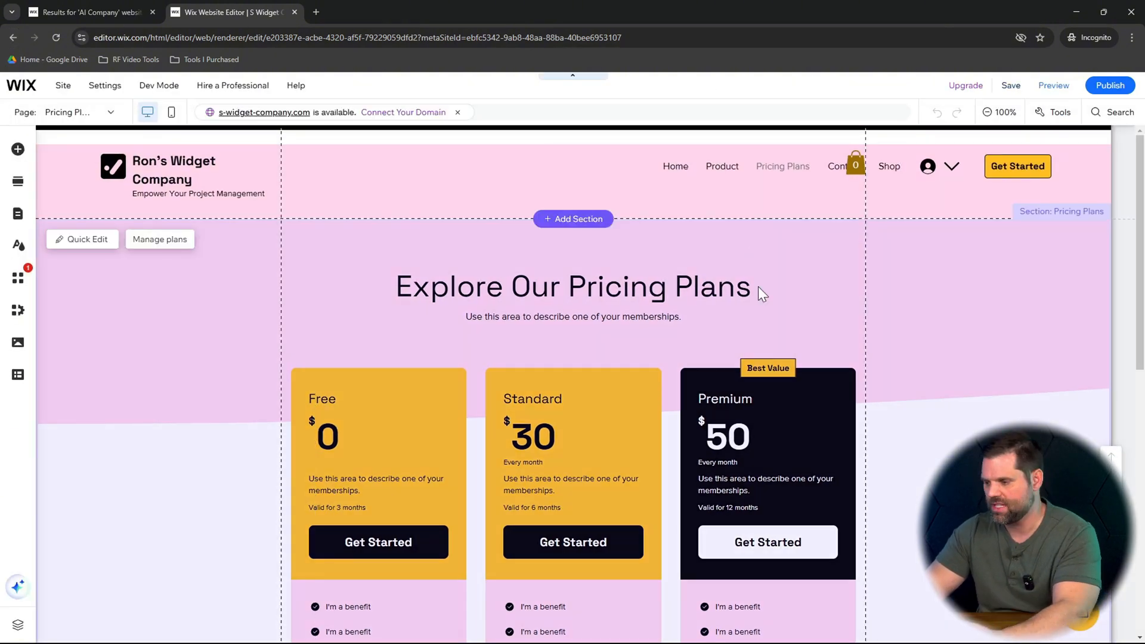
key("ctrl+z")
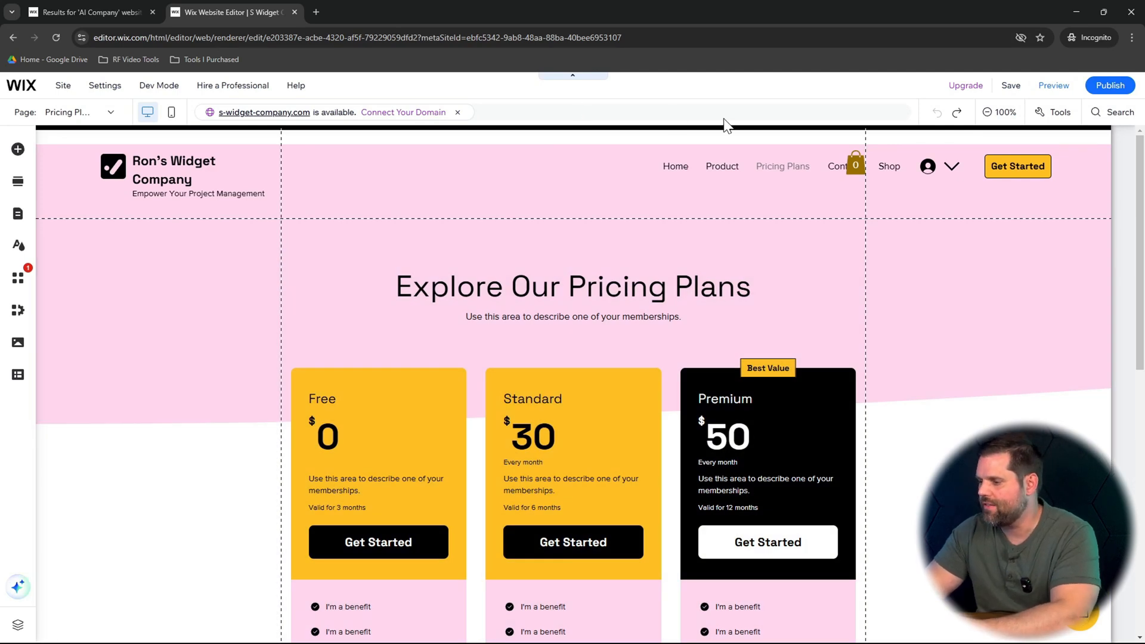
left_click(838, 149)
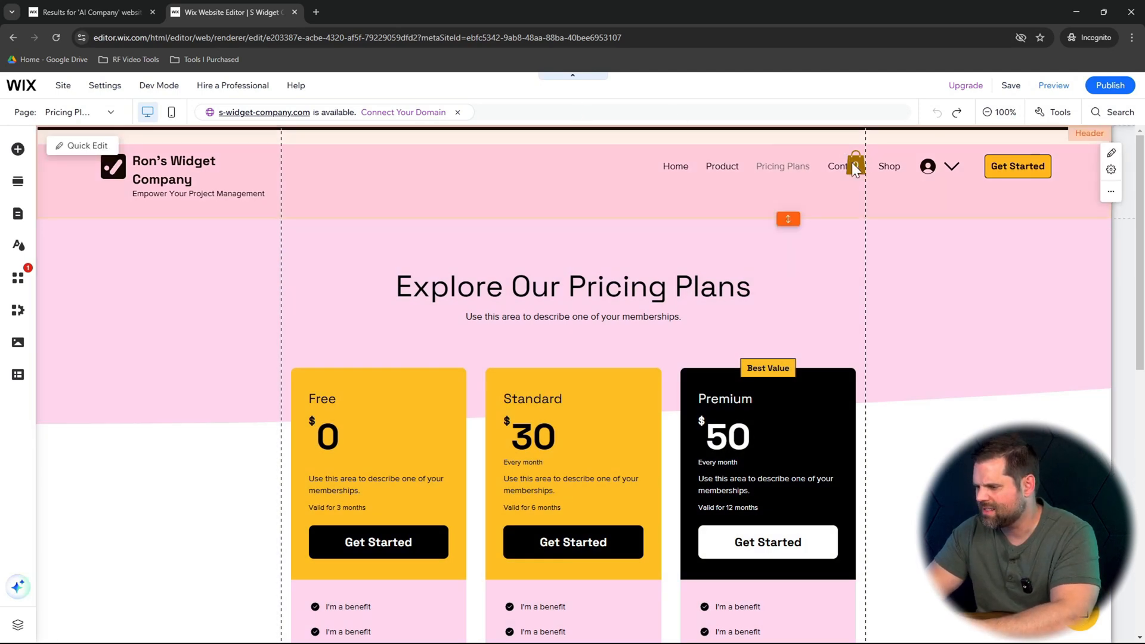
left_click(858, 162)
left_click_drag(855, 161, 574, 173)
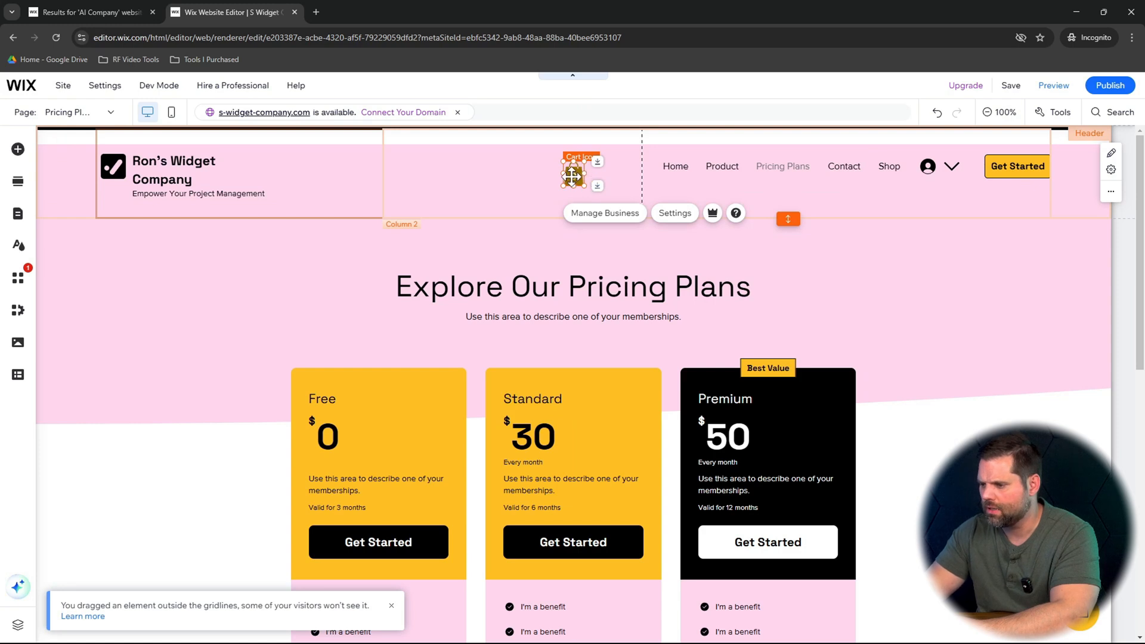
right_click(572, 176)
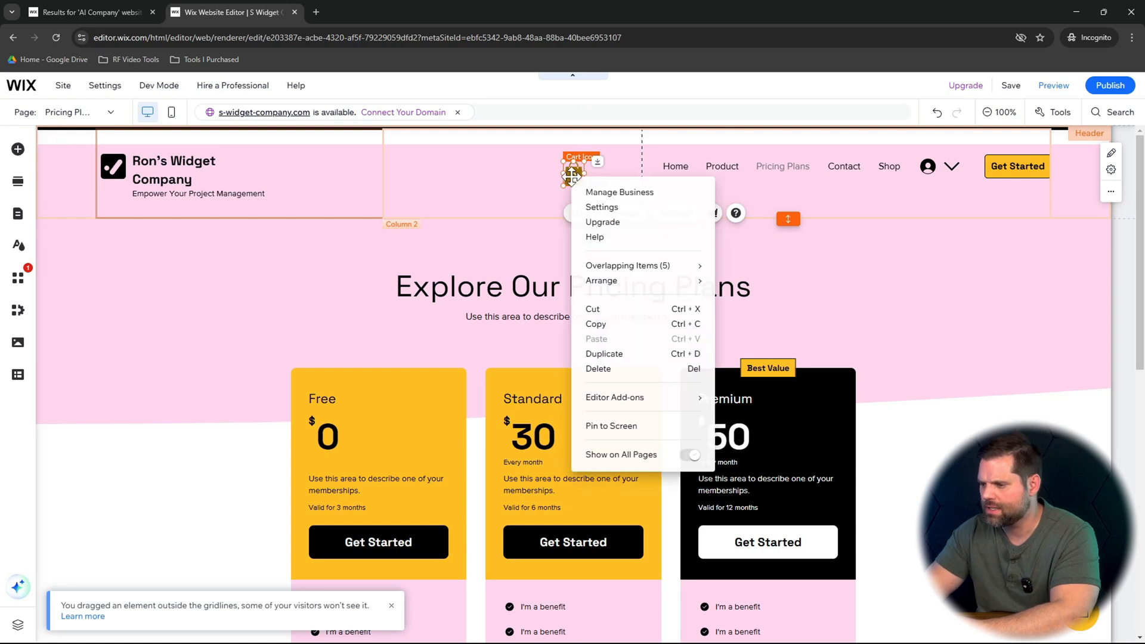
left_click(624, 370)
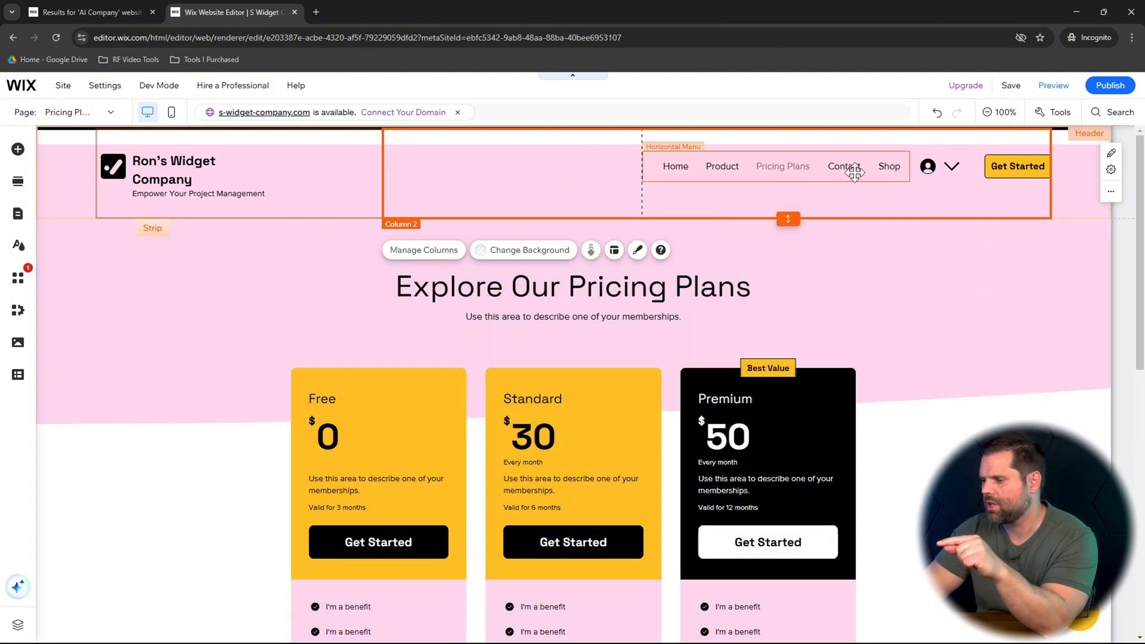
- Preview the site, examine the Shop page's products, and return to the editor
left_click(888, 169)
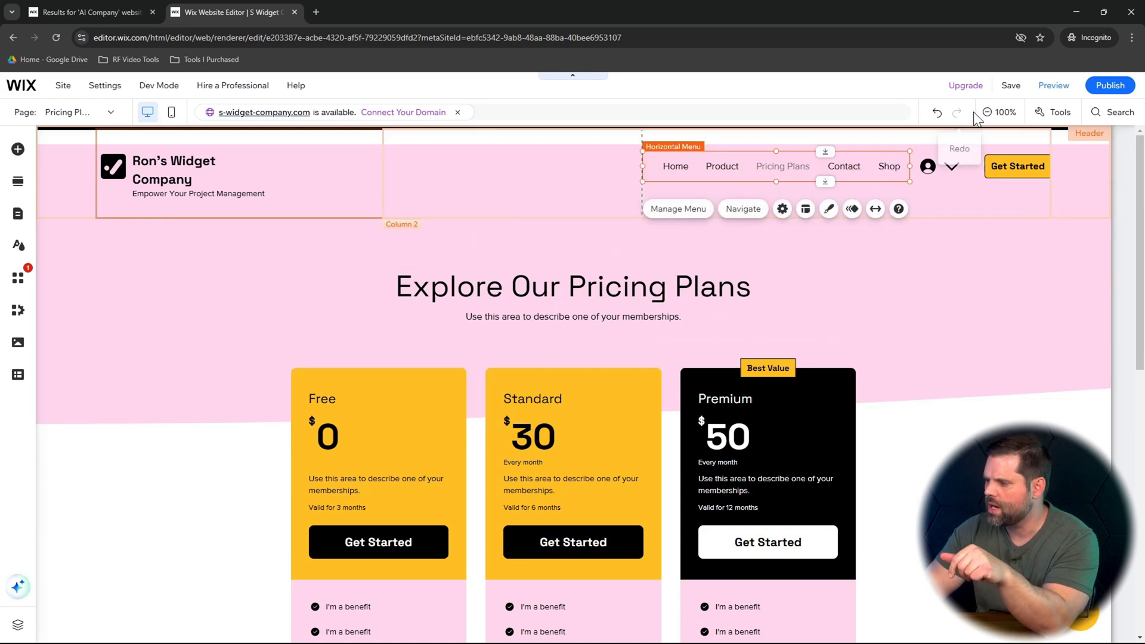
left_click(1053, 86)
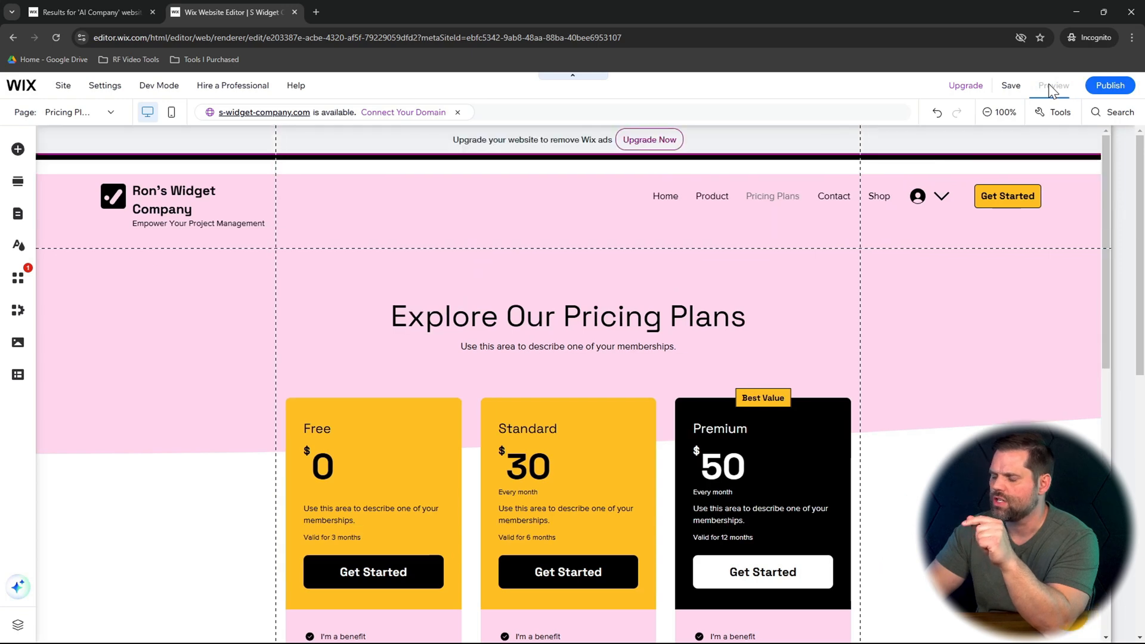
left_click(914, 172)
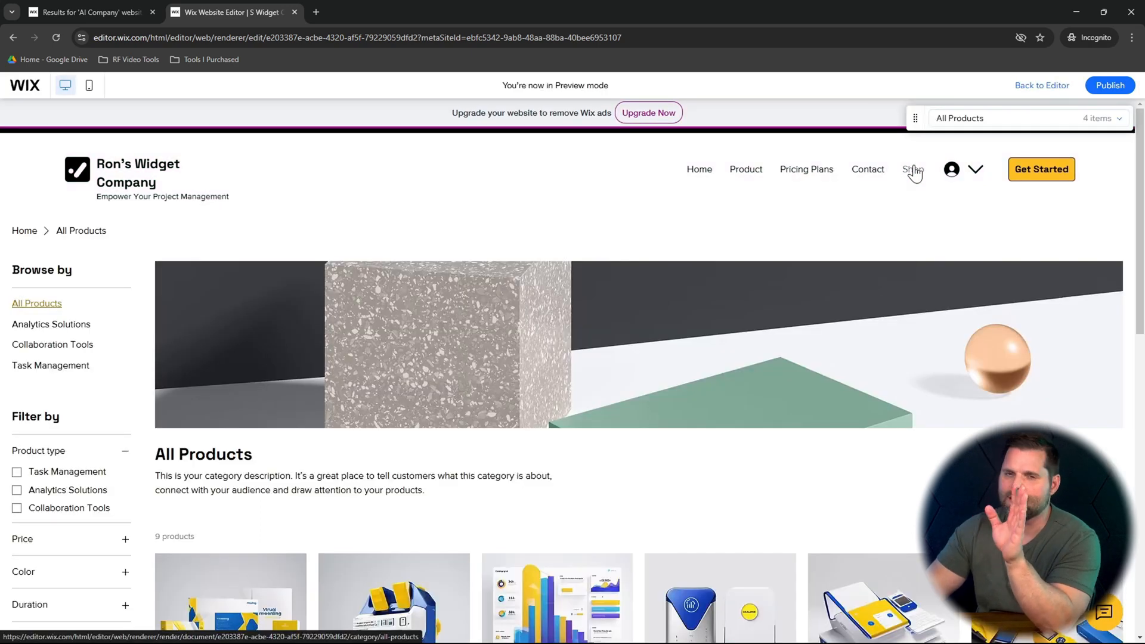
scroll(810, 314, "down", 6)
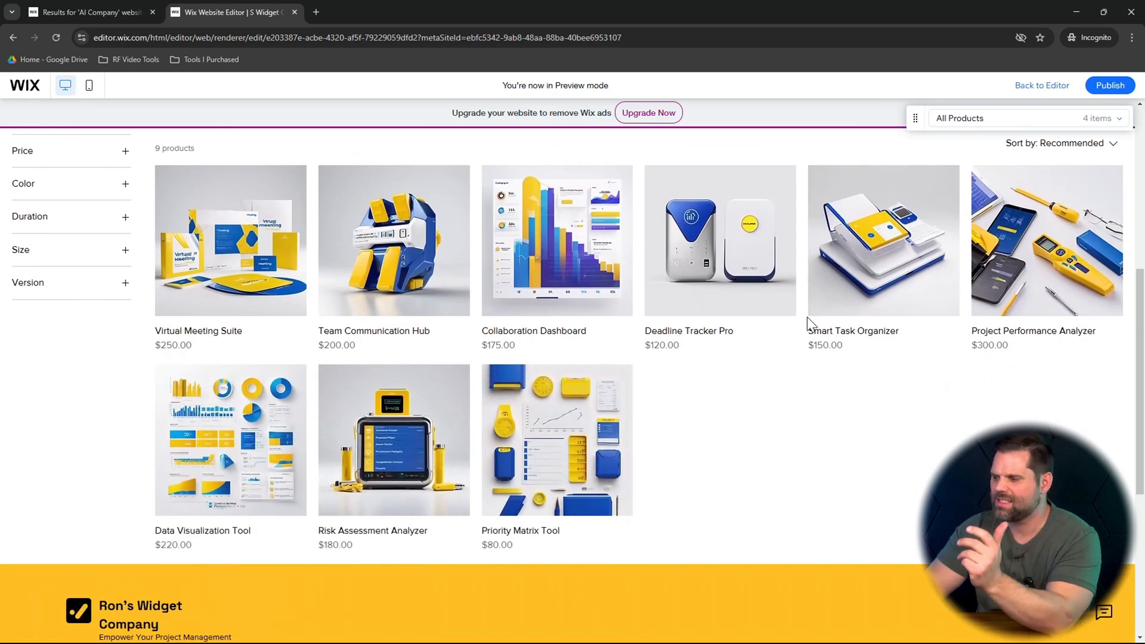
scroll(809, 321, "up", 6)
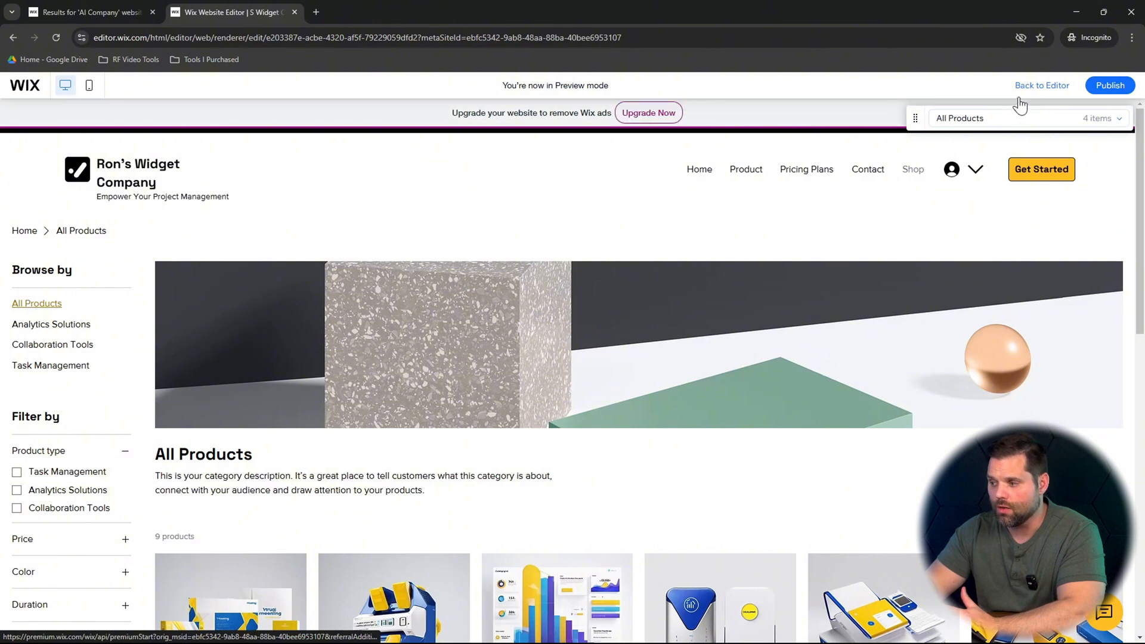
left_click(1043, 89)
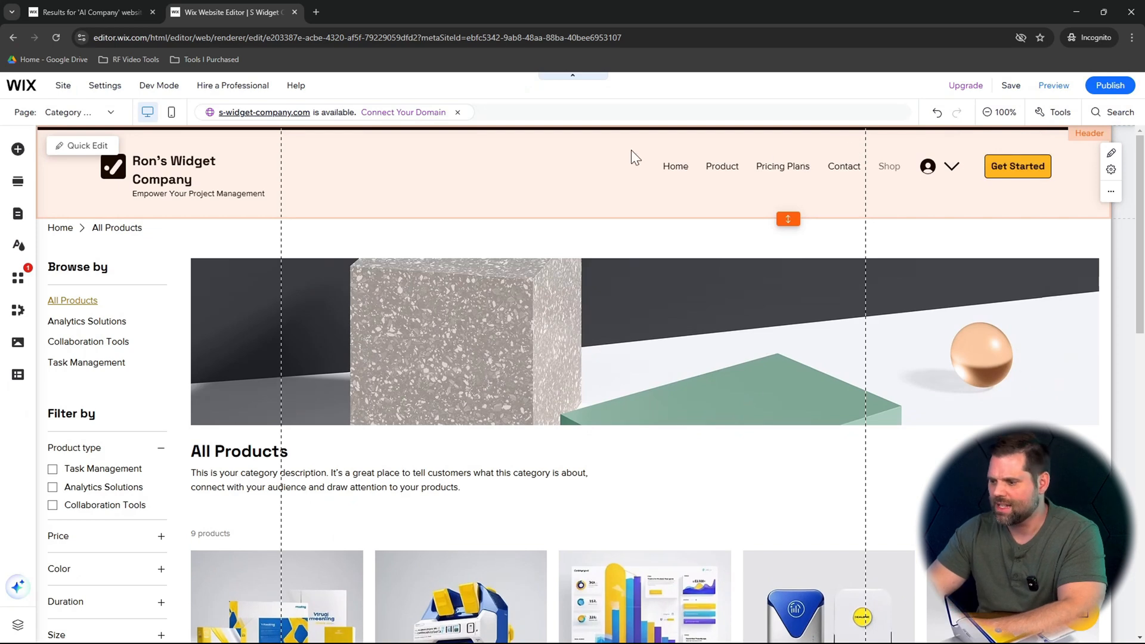
- Delete the Shop item from the site's header menu
left_click(611, 164)
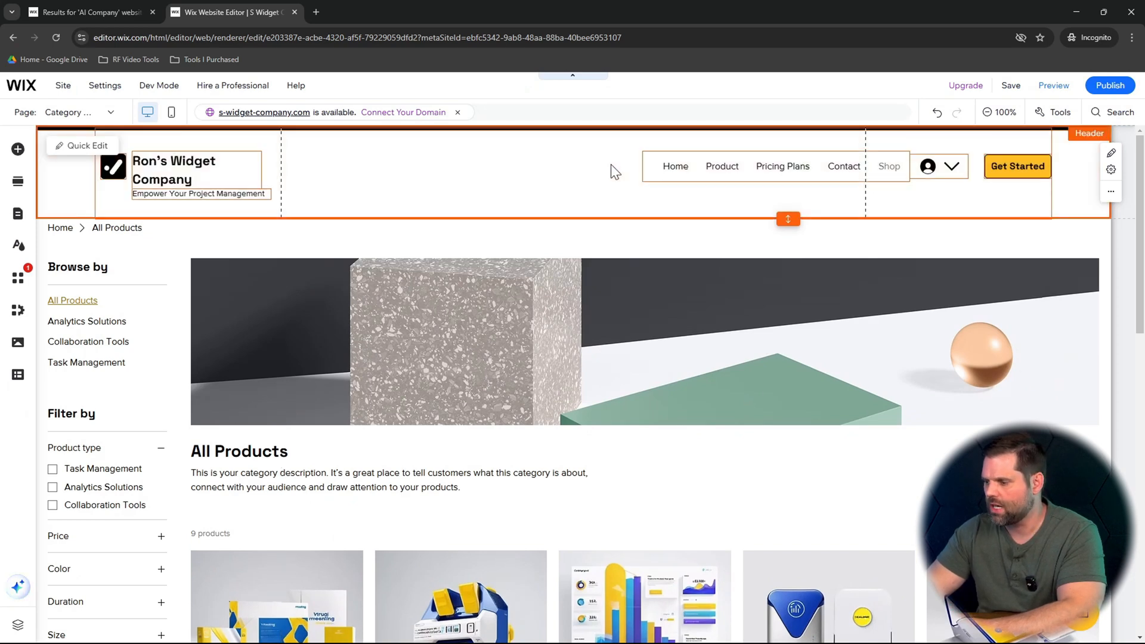
left_click(899, 169)
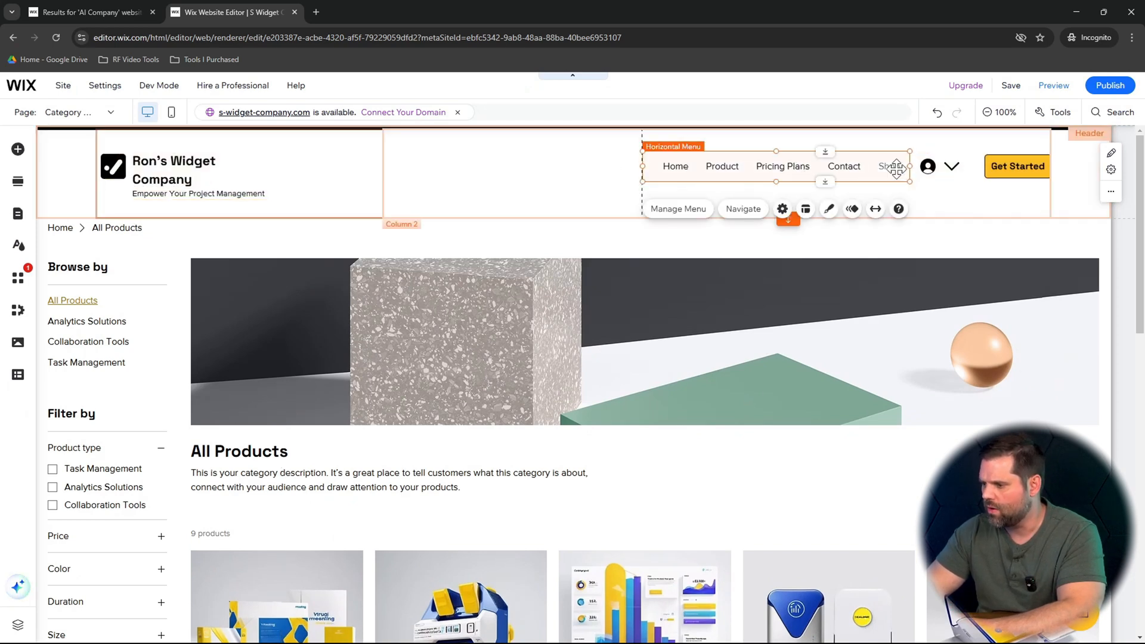
left_click(701, 212)
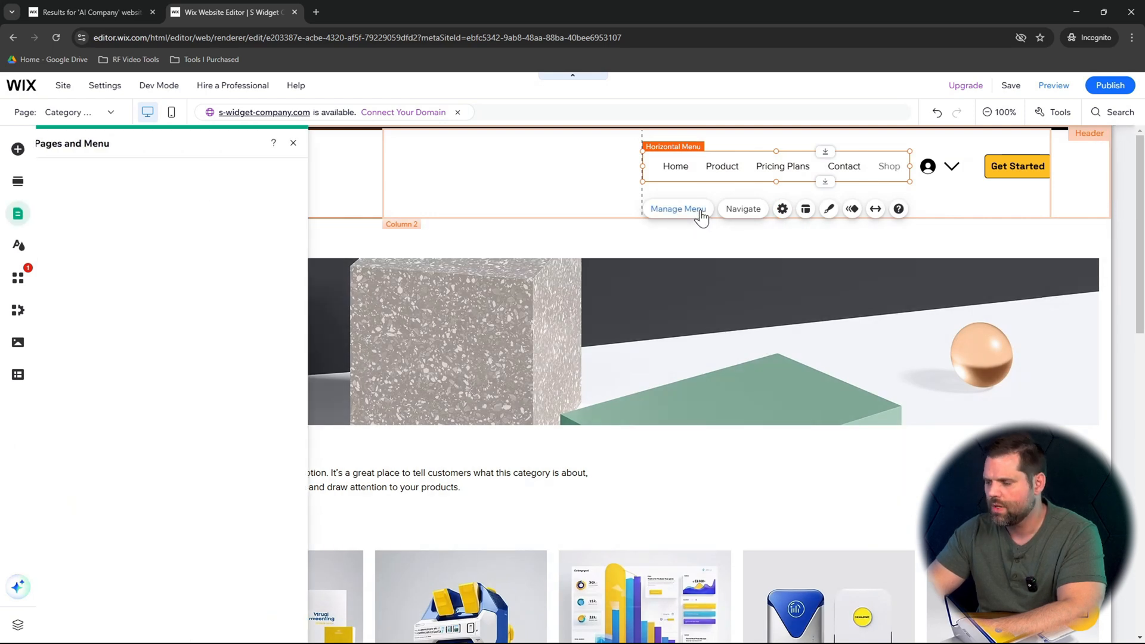
mouse_move(273, 384)
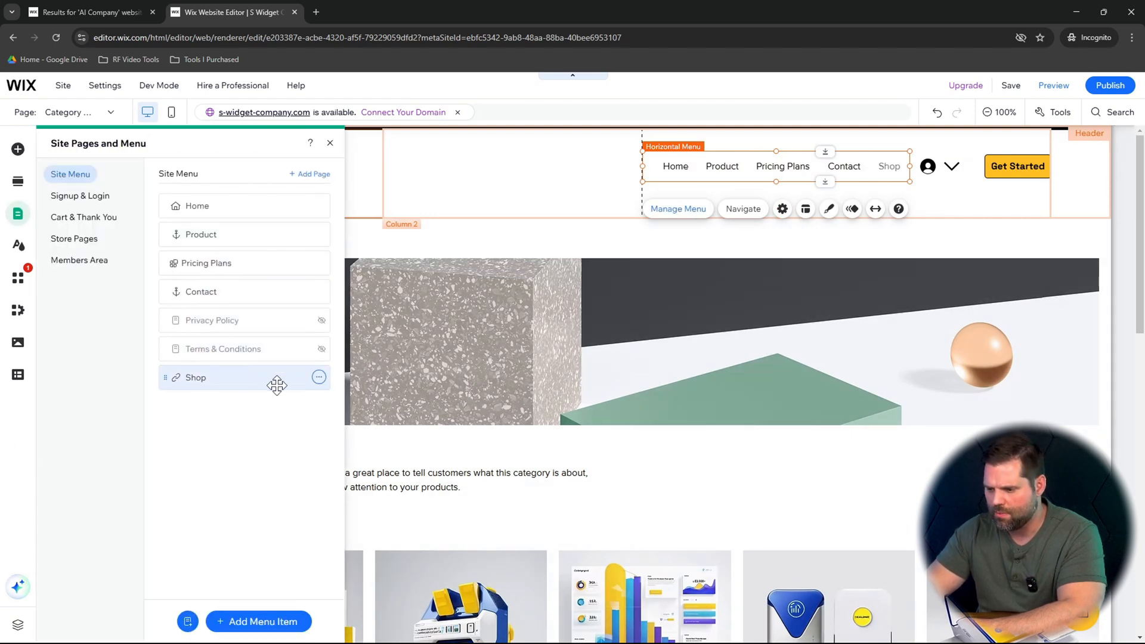
left_click(319, 377)
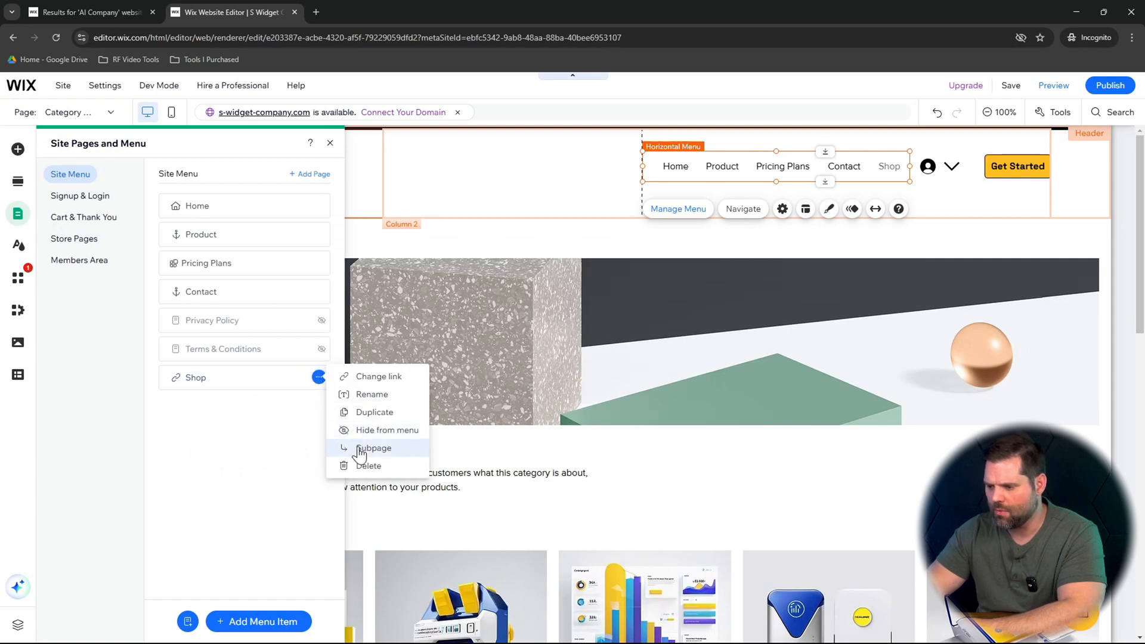
left_click(366, 466)
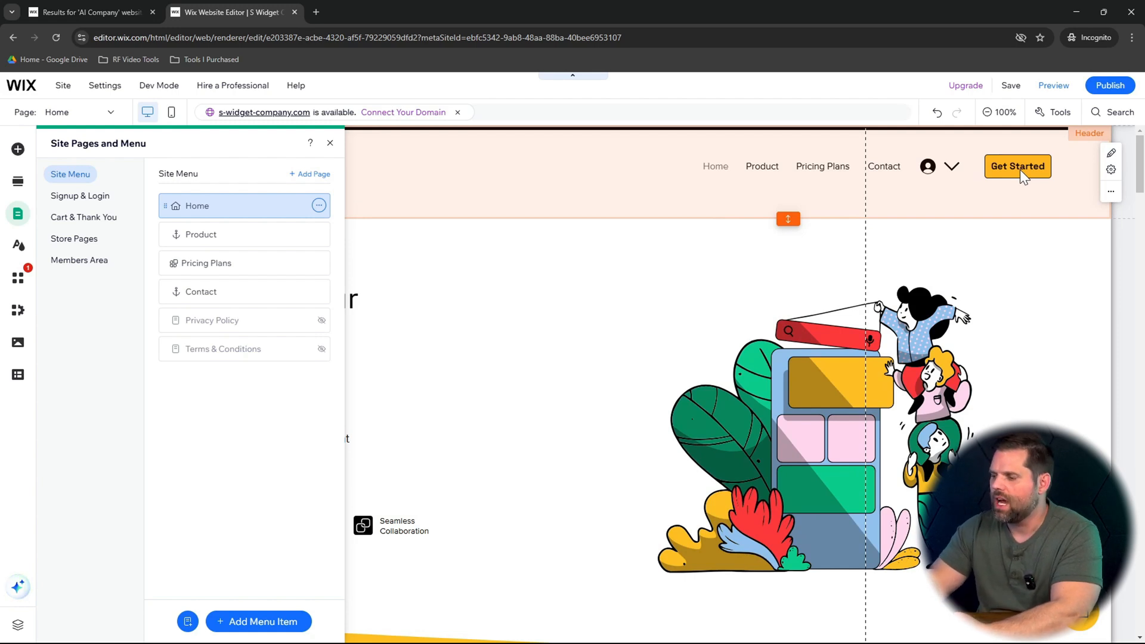
- Swap the login bar and the Get Started button in the header so the login bar sits at the far end
left_click(928, 167)
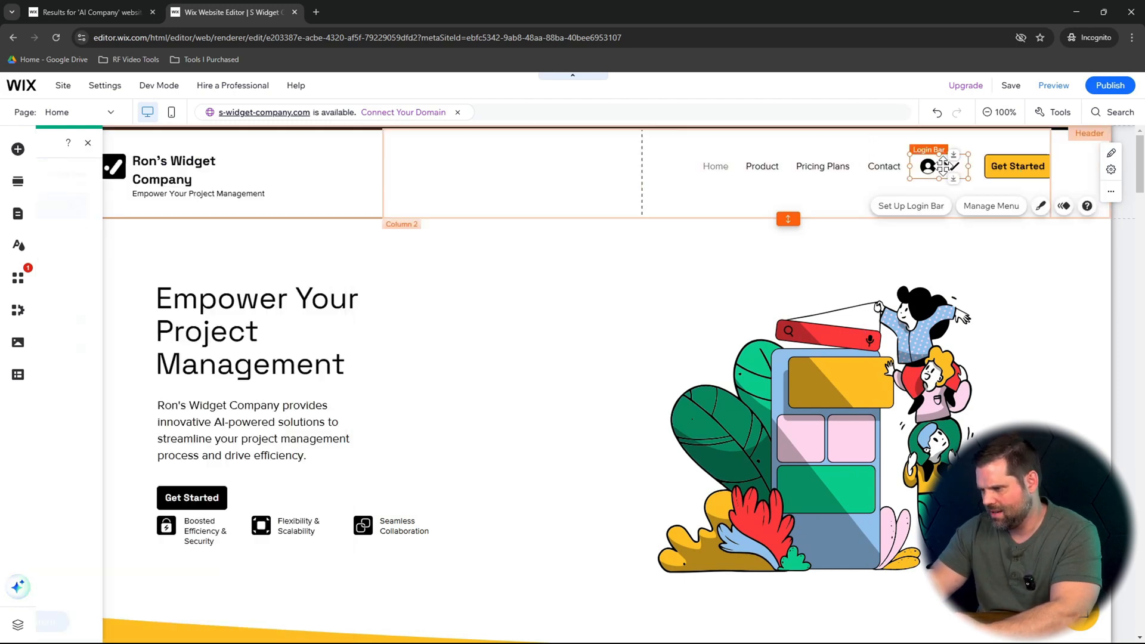
mouse_move(929, 163)
left_mouse_down()
mouse_move(1011, 188)
mouse_move(1006, 171)
mouse_move(950, 167)
left_mouse_up()
left_click(1019, 167)
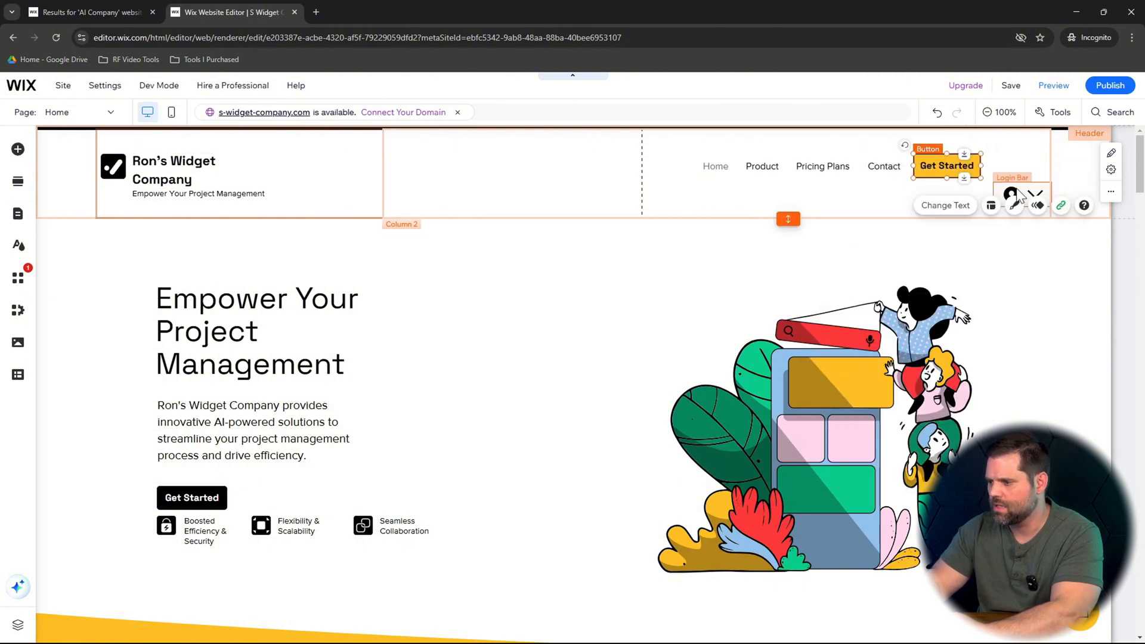
left_click_drag(1023, 197, 1017, 160)
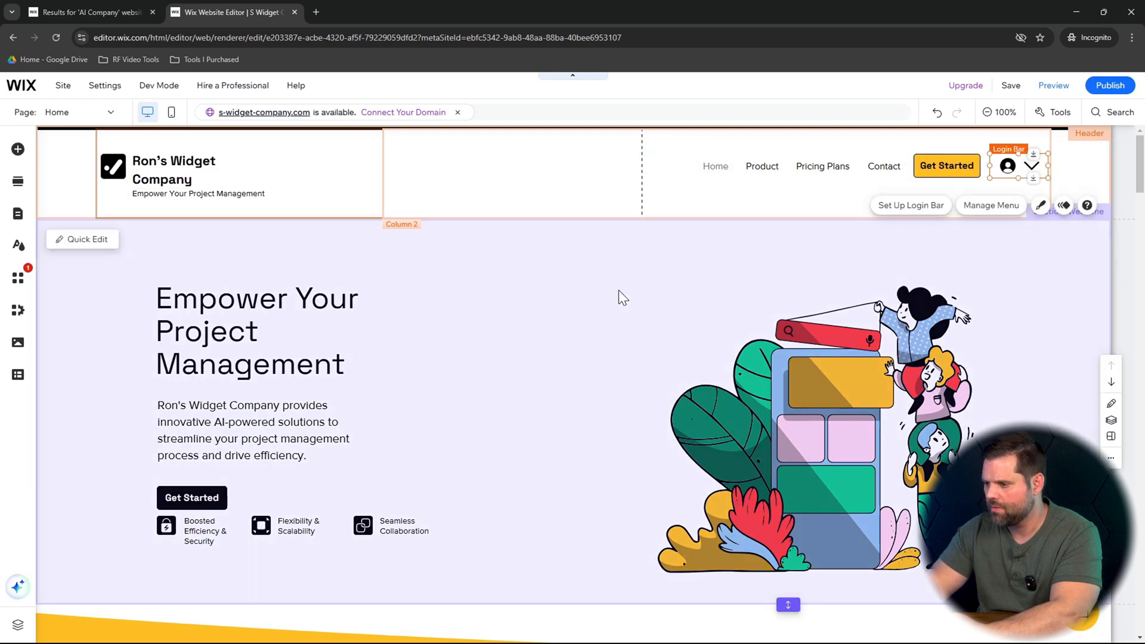
left_click(582, 346)
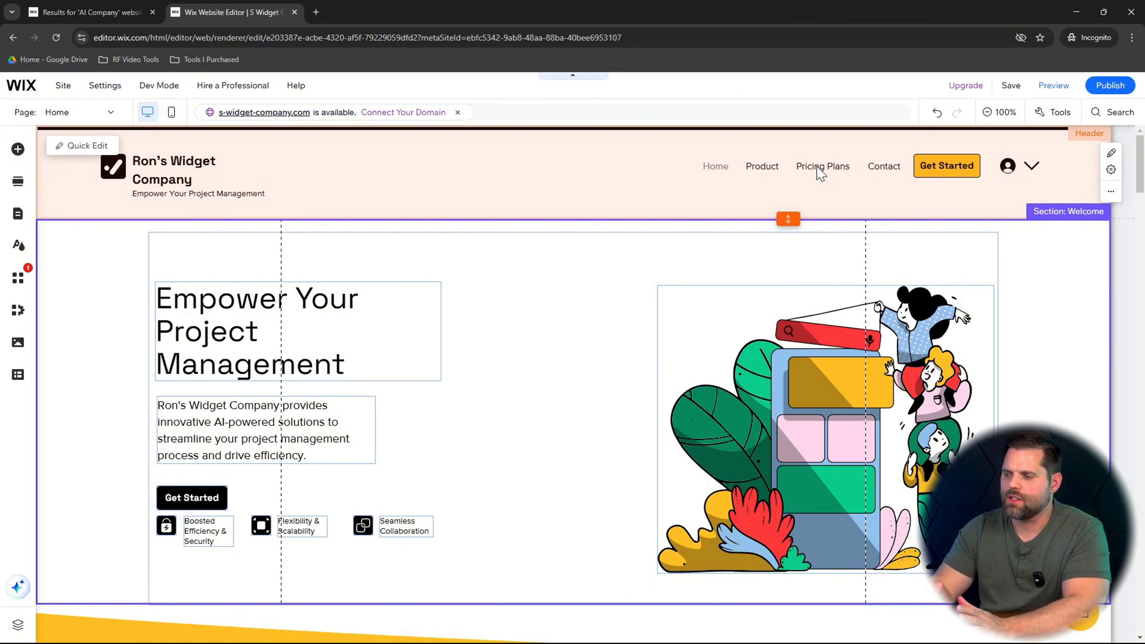
- Add an About page to the site menu using the Team layout, and preview the site
left_click(836, 166)
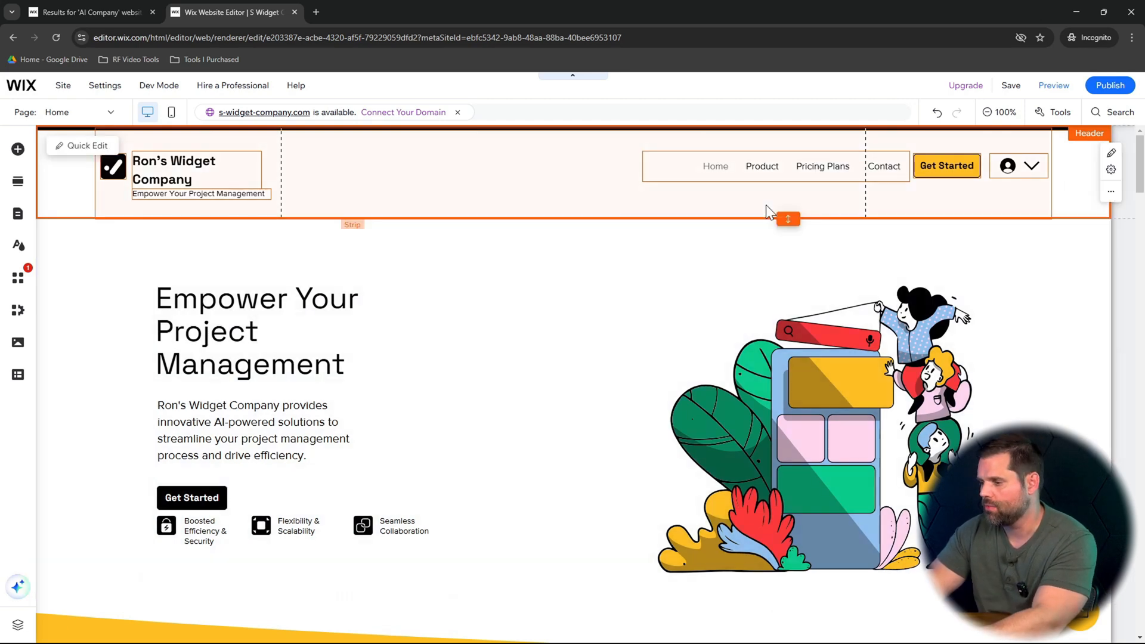
left_click(775, 161)
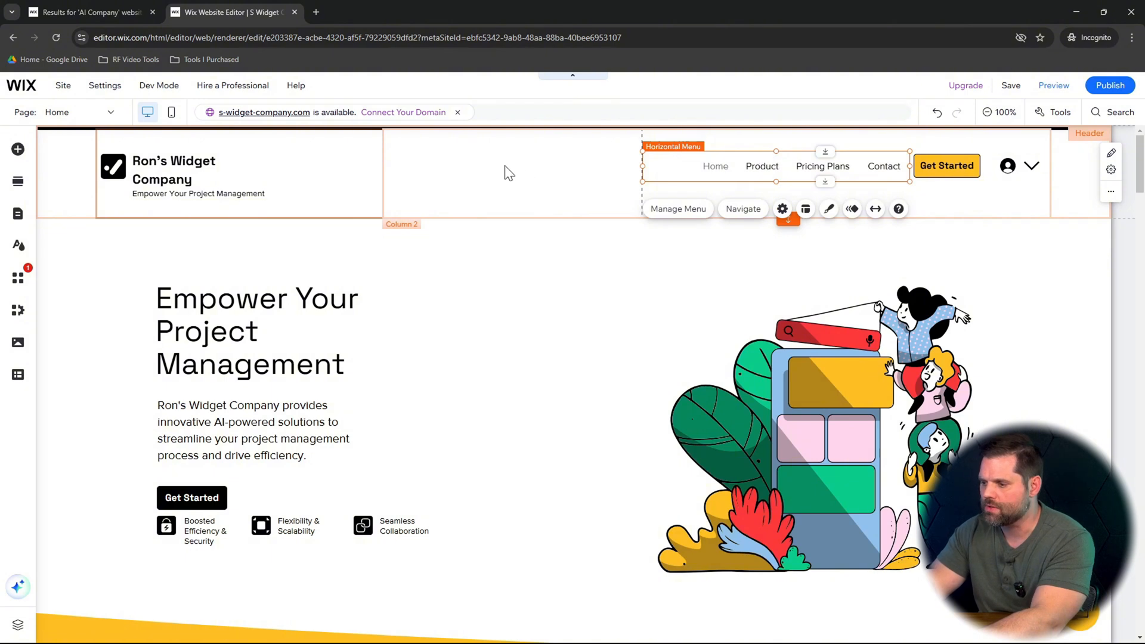
left_click(697, 208)
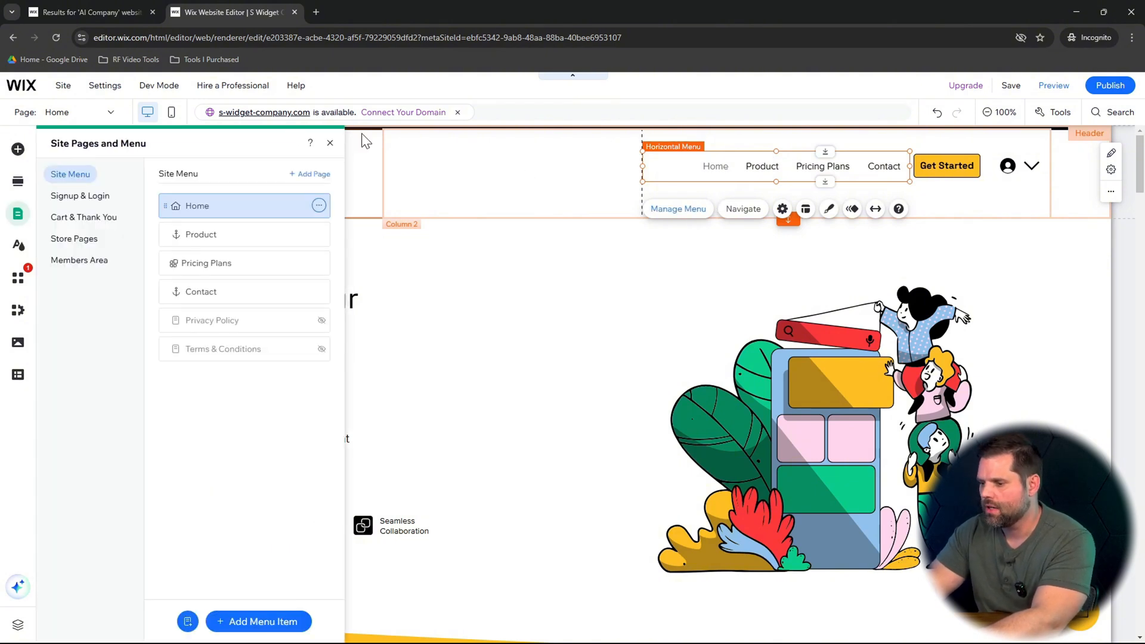
left_click(307, 178)
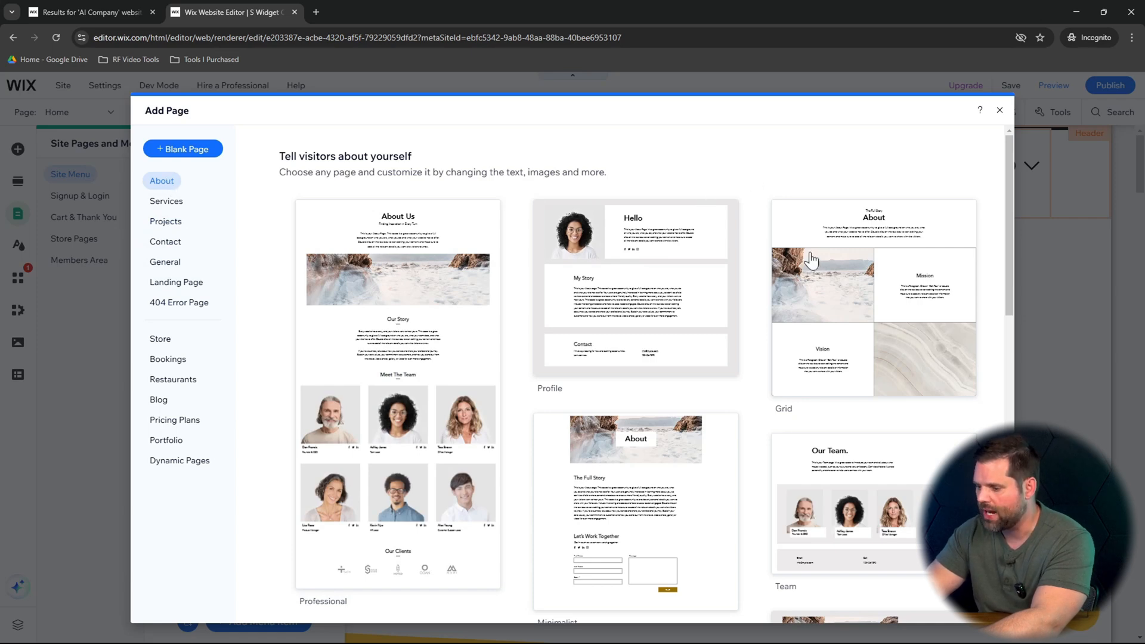
scroll(798, 428, "down", 1)
scroll(418, 310, "up", 1)
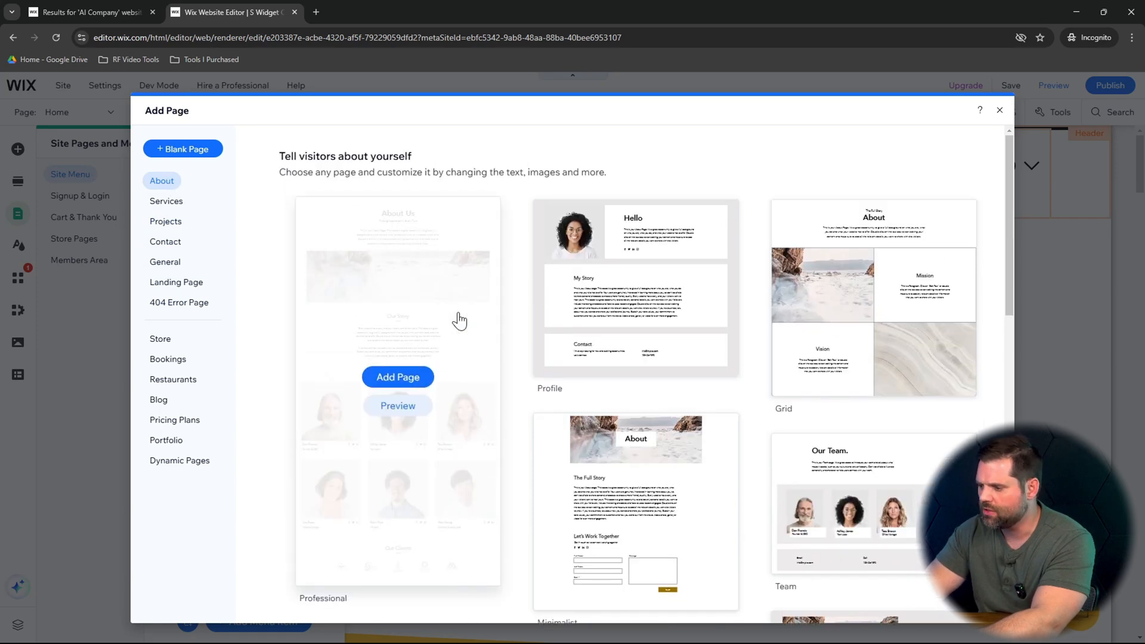
scroll(459, 320, "down", 4)
scroll(460, 321, "down", 2)
scroll(459, 320, "up", 4)
mouse_move(875, 384)
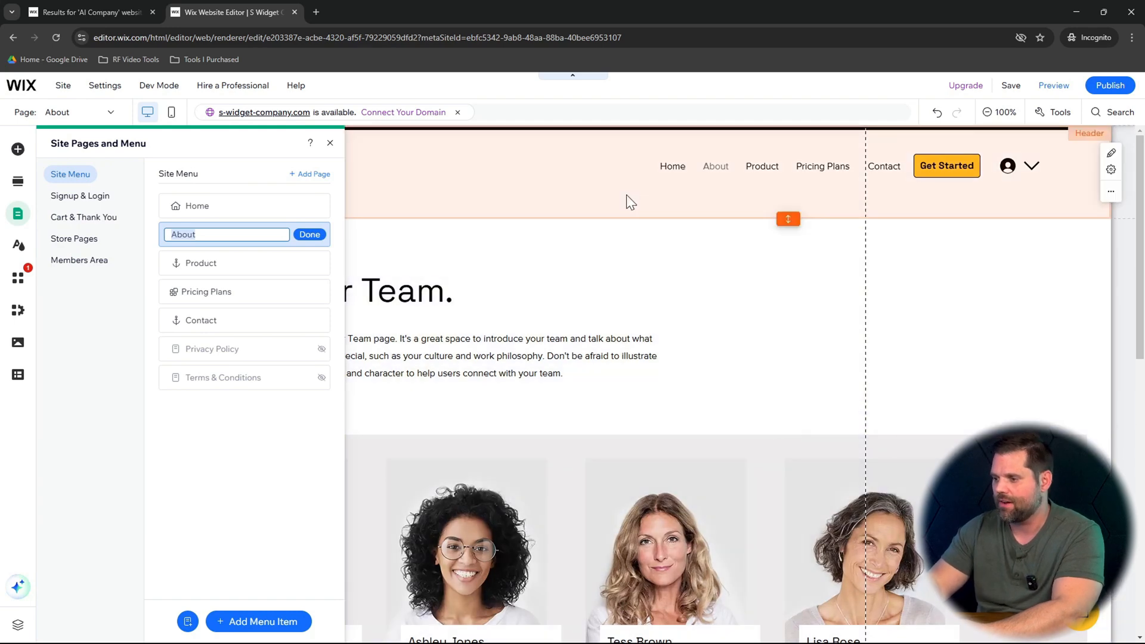
left_click(626, 194)
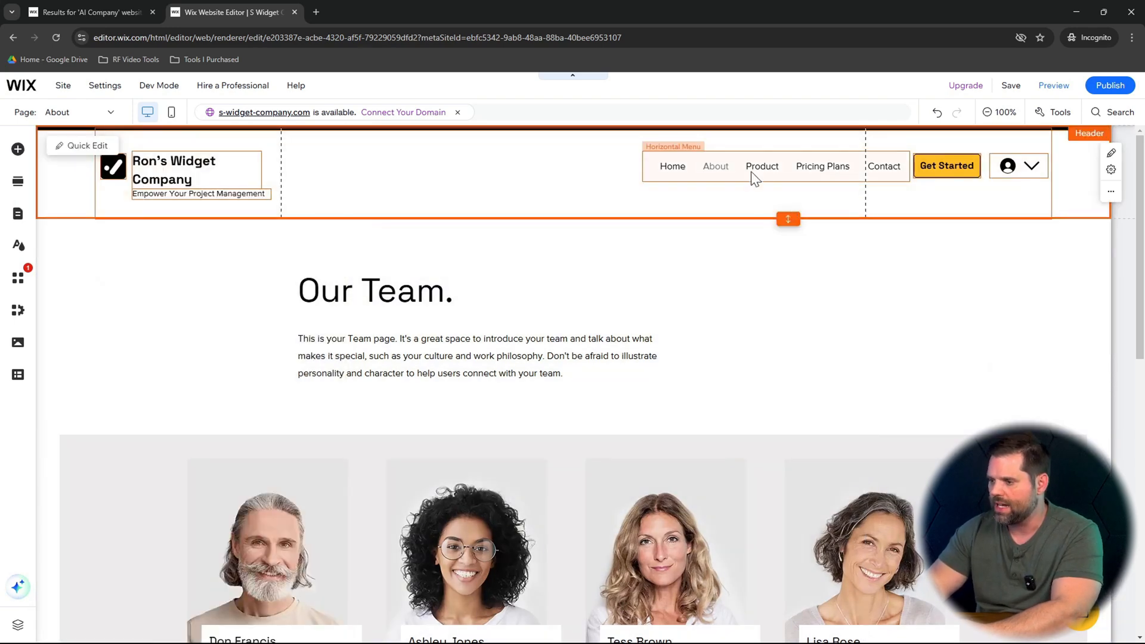
left_click(1060, 89)
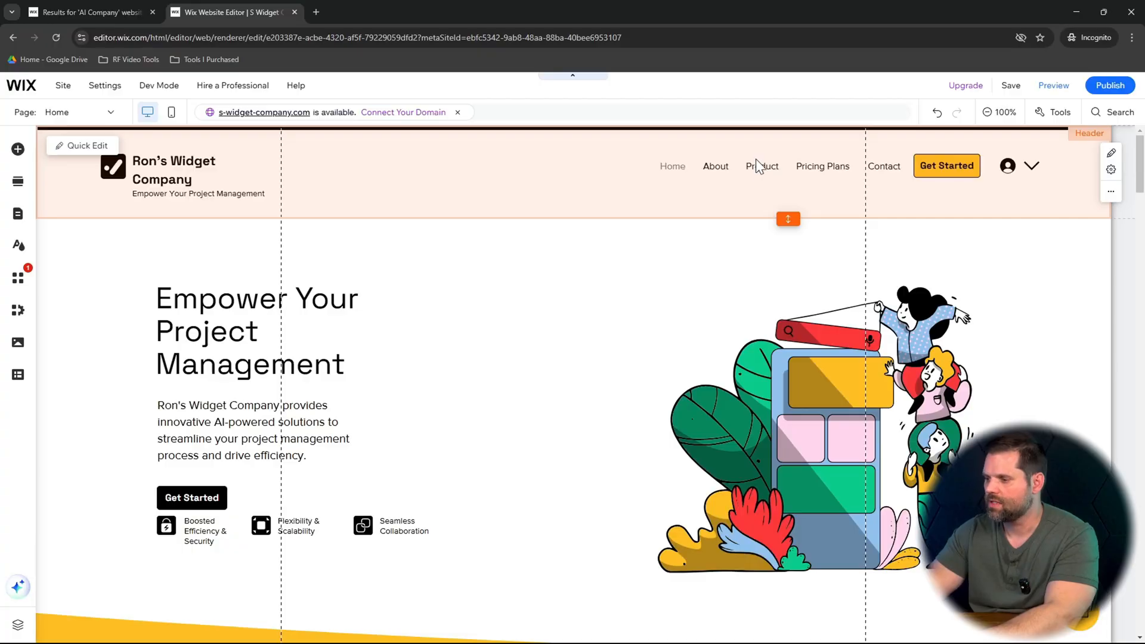
- Add another page to the site menu using the Centered layout from the General page templates
left_click(756, 169)
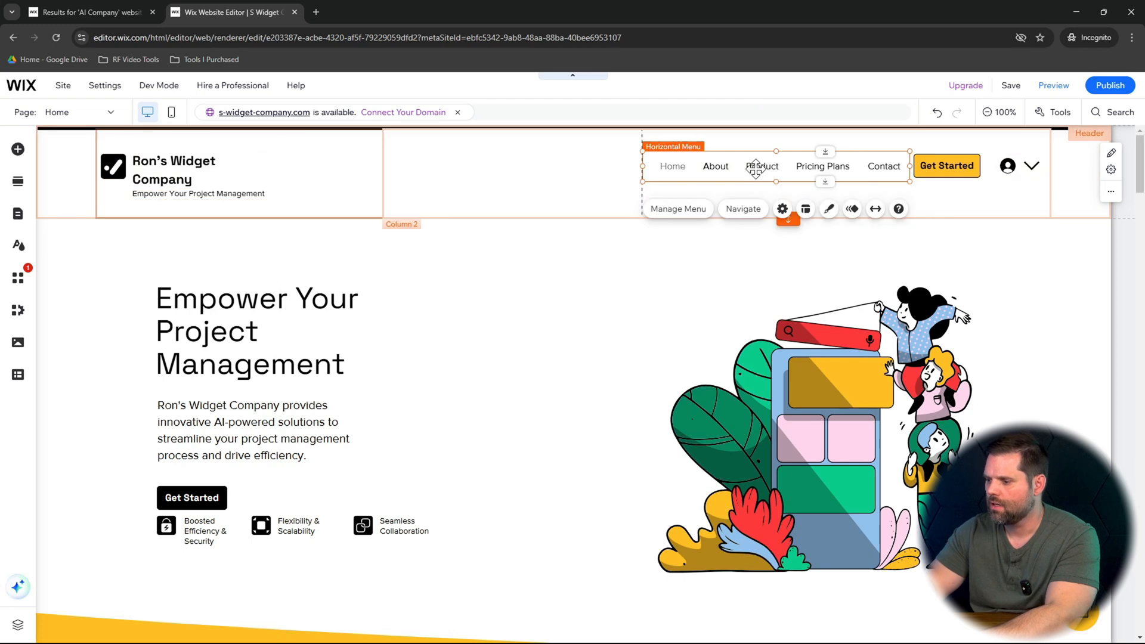
left_click(690, 212)
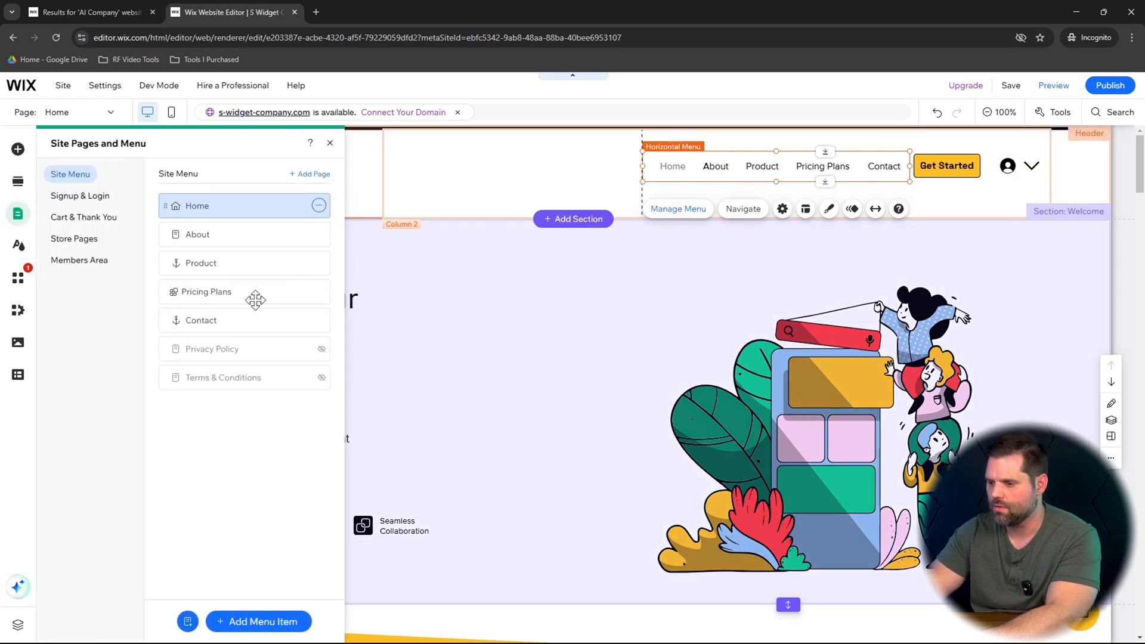
left_click(314, 175)
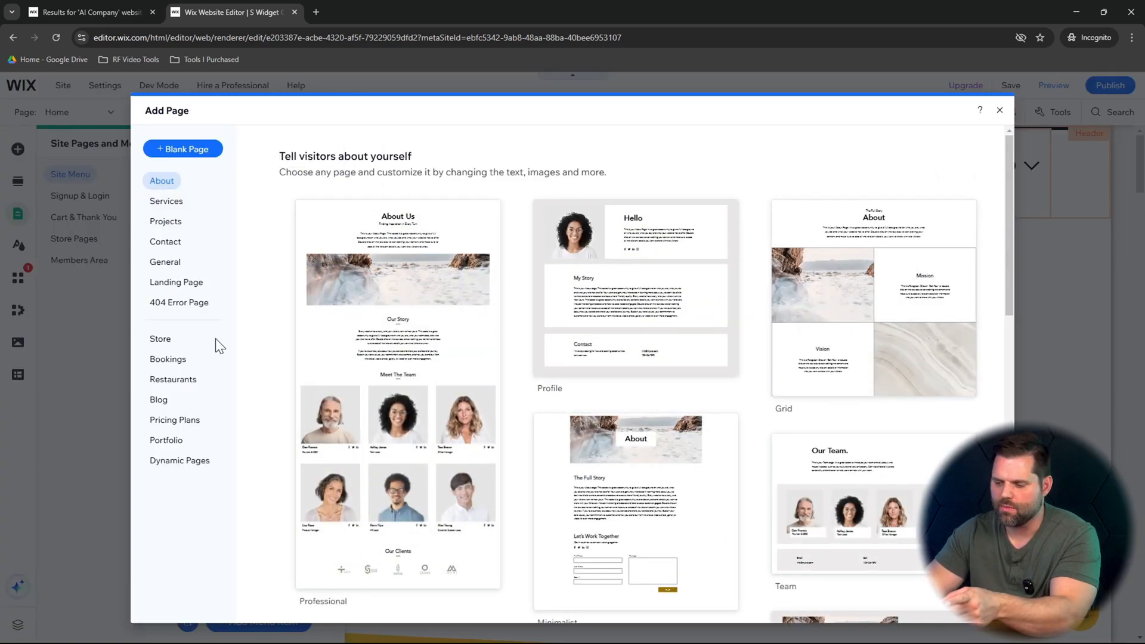
left_click(179, 264)
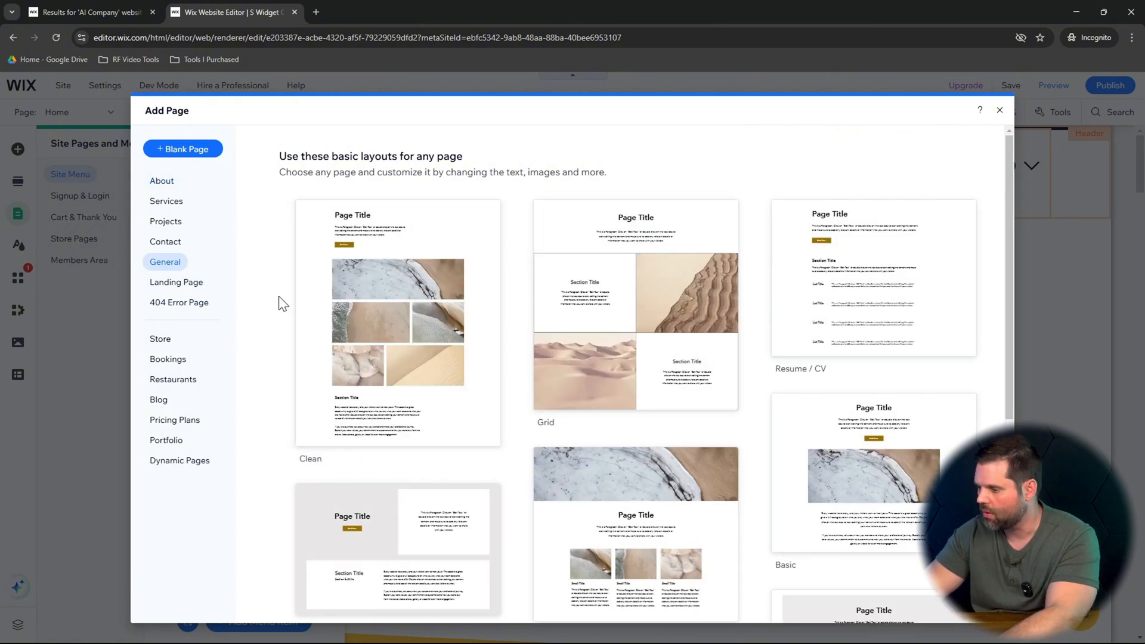
mouse_move(865, 235)
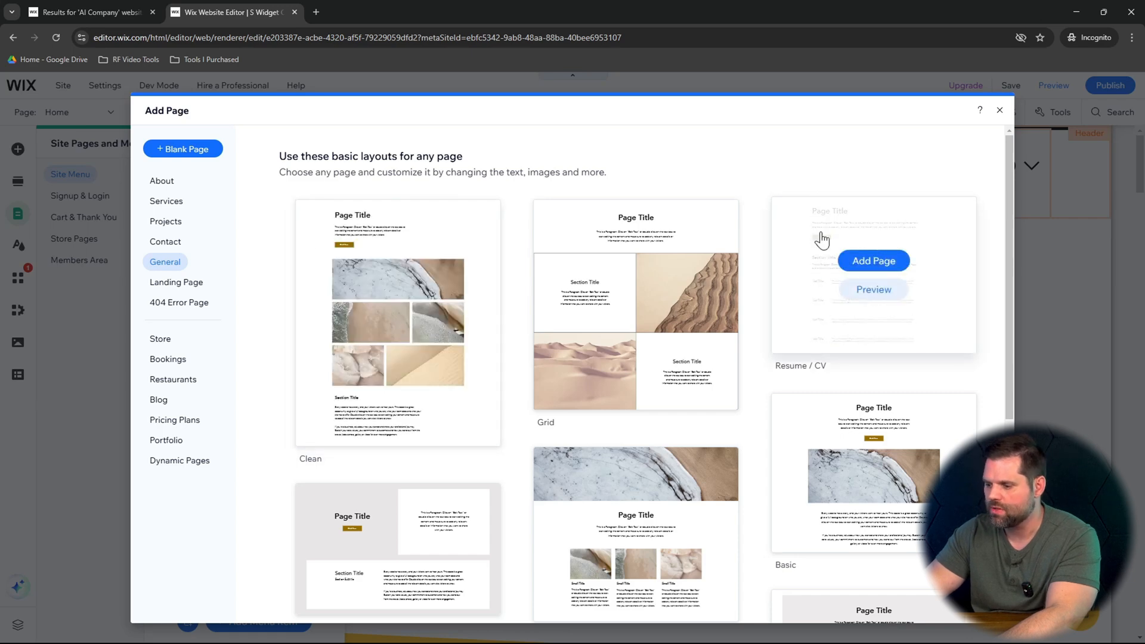
scroll(728, 346, "down", 5)
scroll(733, 347, "up", 1)
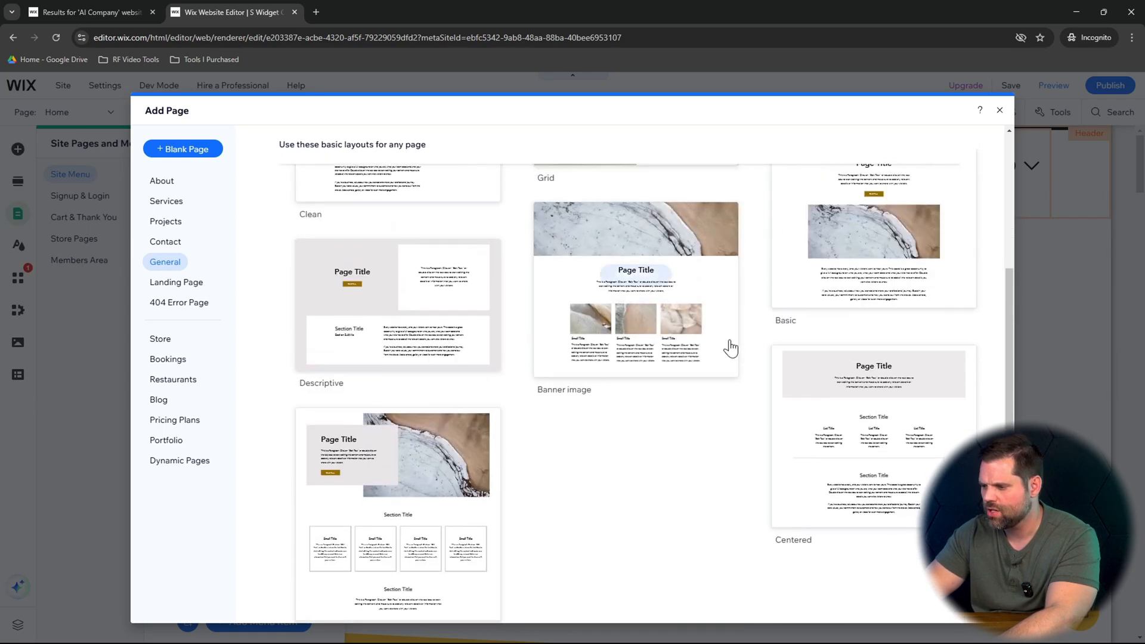
scroll(731, 347, "up", 1)
mouse_move(899, 498)
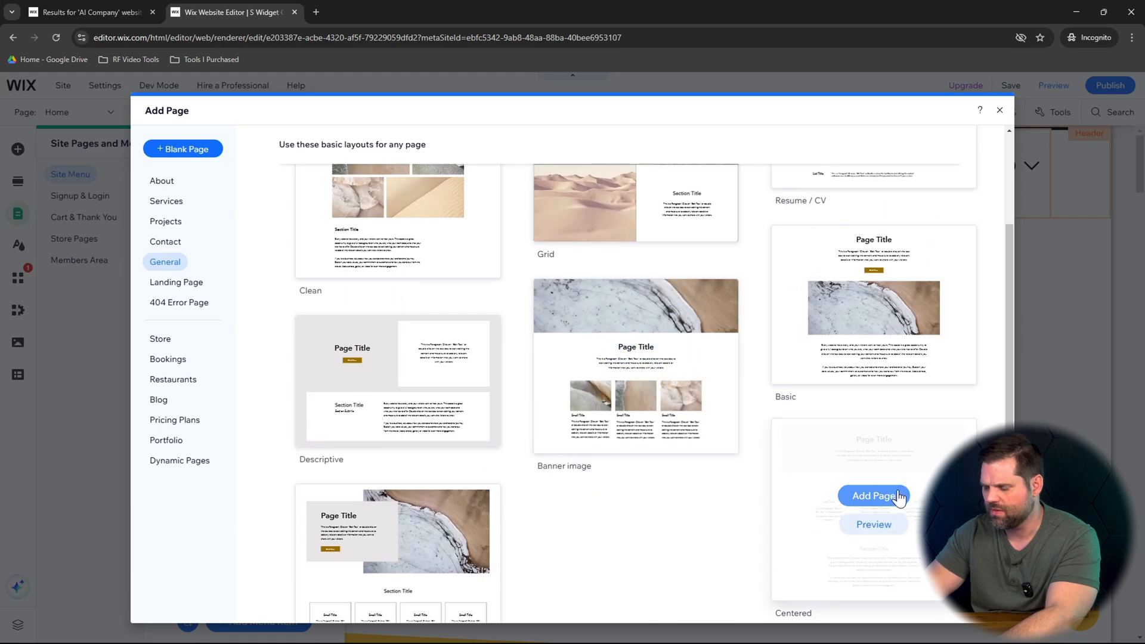
left_click(898, 498)
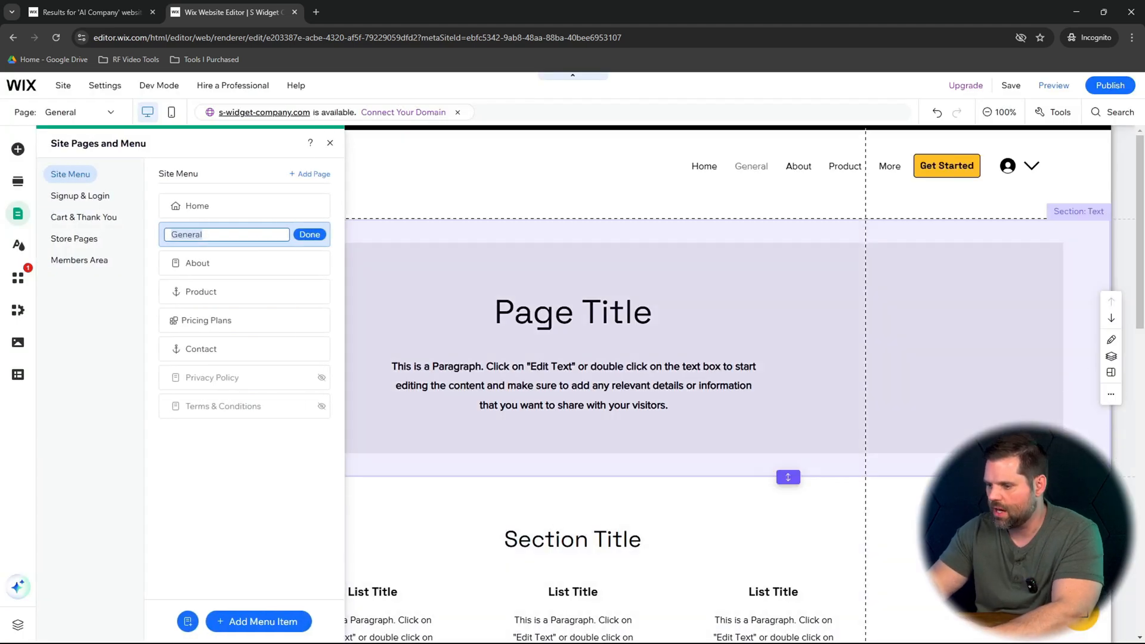
- Name the new page Testimonials and move it directly below About in the site menu
type("estimonials")
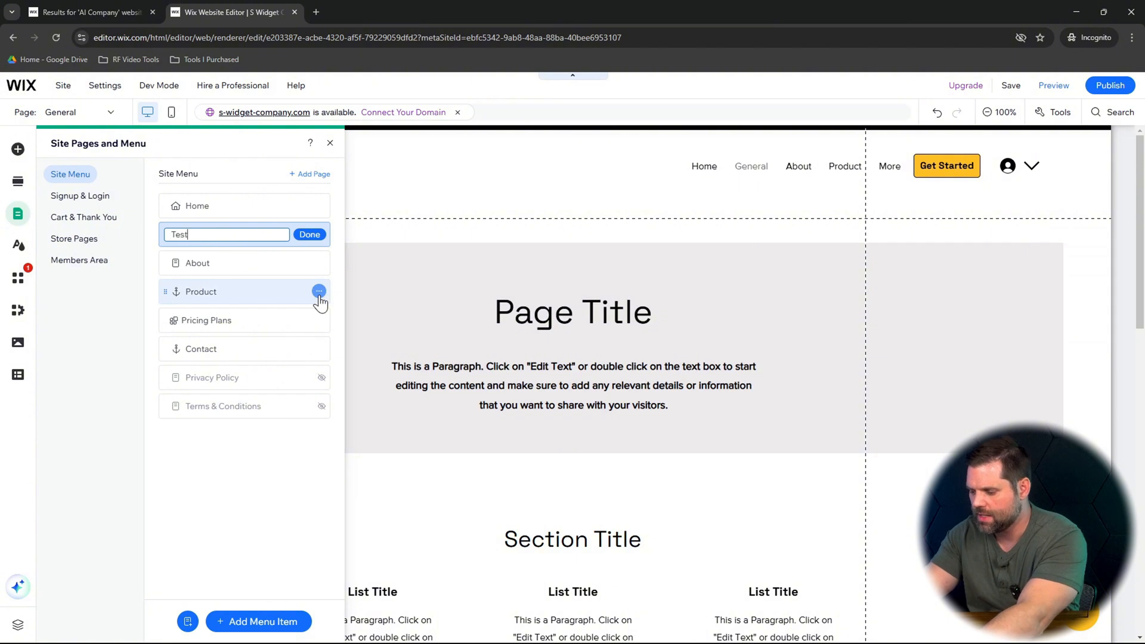
left_click(318, 236)
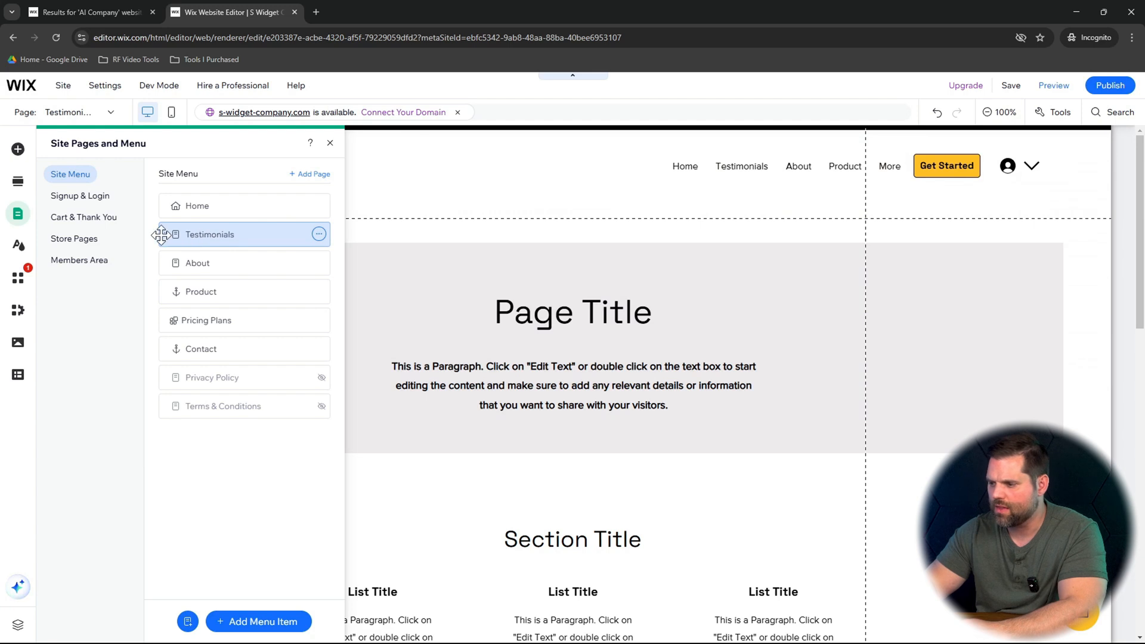
left_click_drag(161, 234, 168, 263)
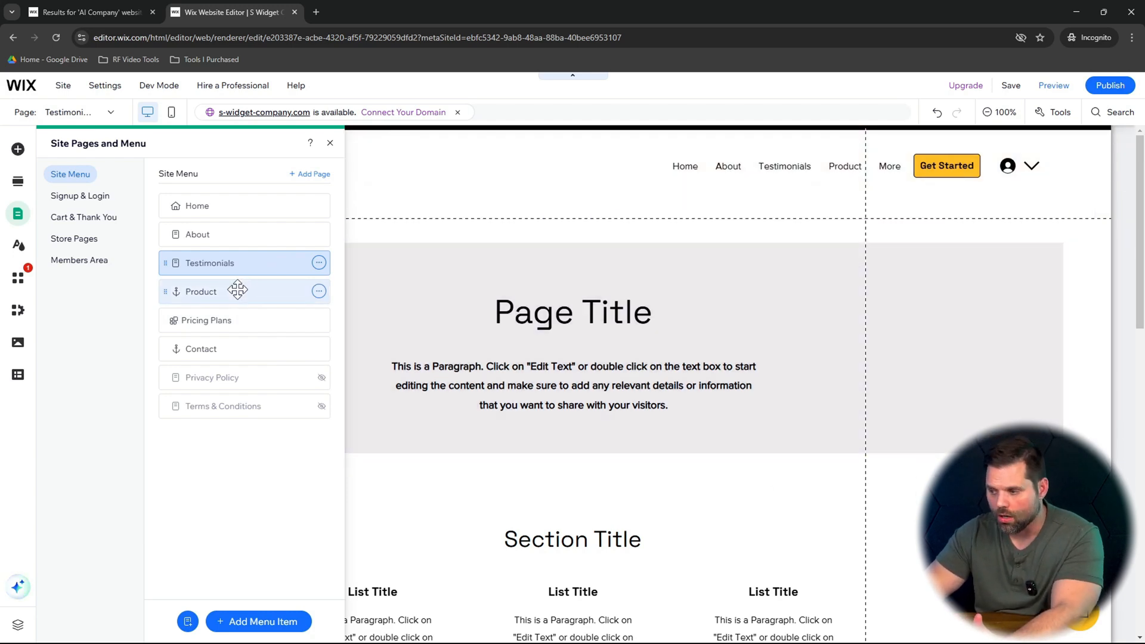
- Rename the Pricing Plans menu item to Pricing
left_click(246, 320)
left_click(320, 321)
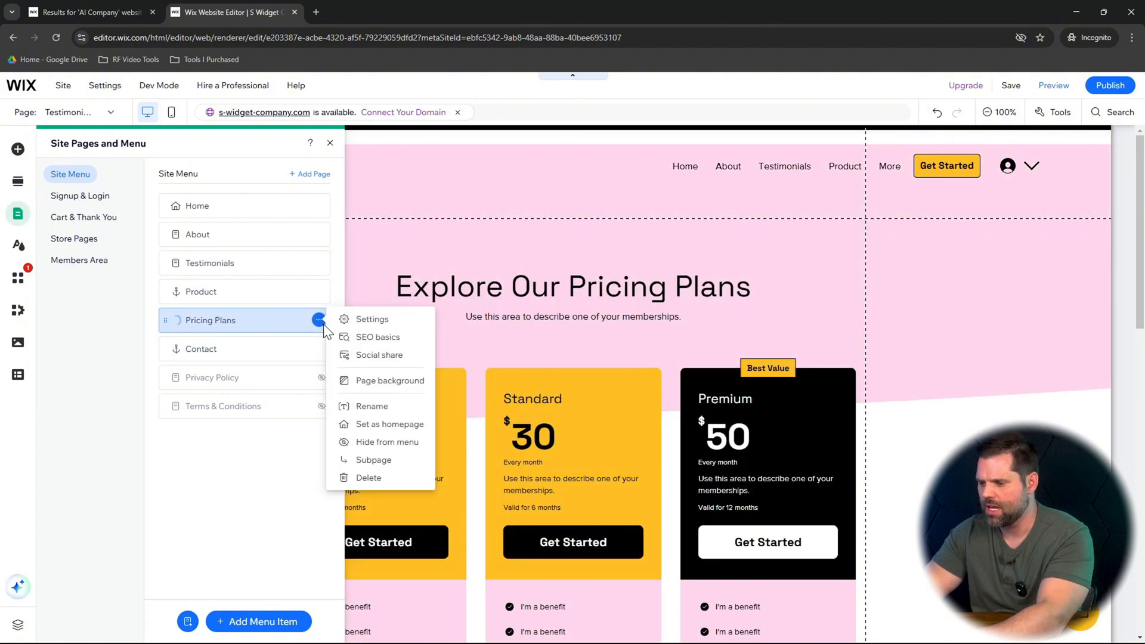
left_click(378, 405)
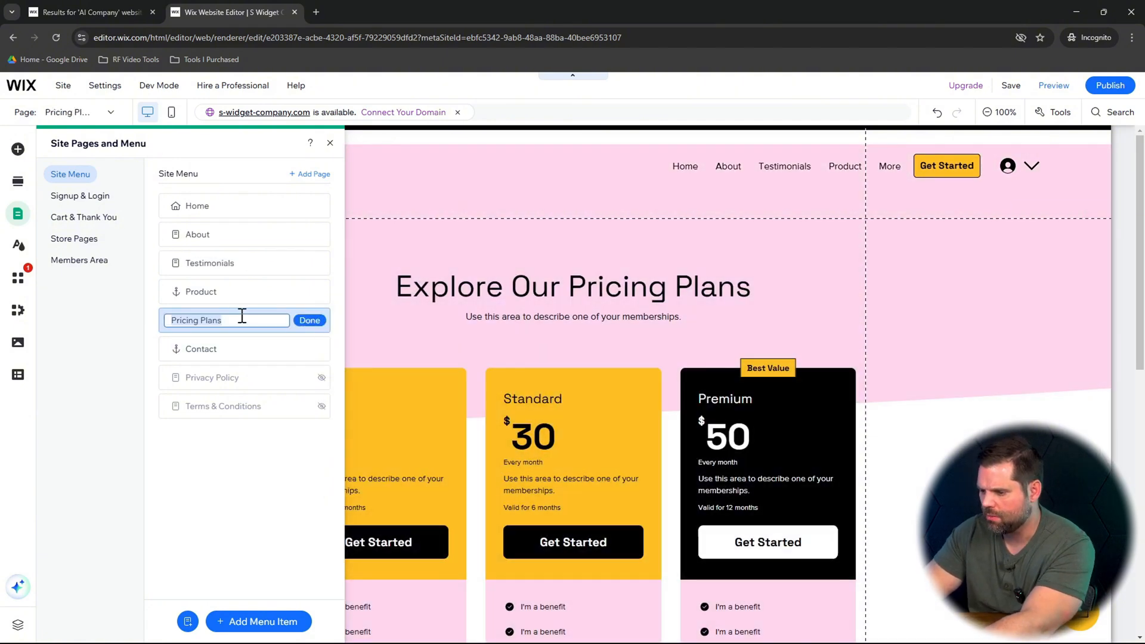
type("Pricing")
left_click(308, 320)
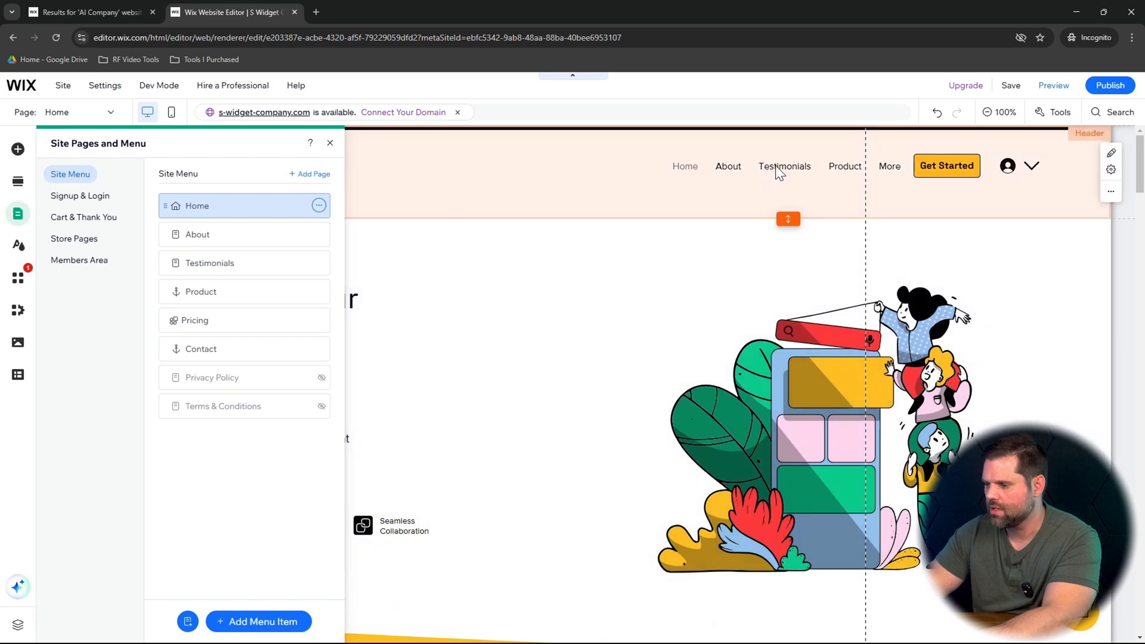
- Widen the header's horizontal menu toward the logo so all its items fit without the More item
left_click(775, 167)
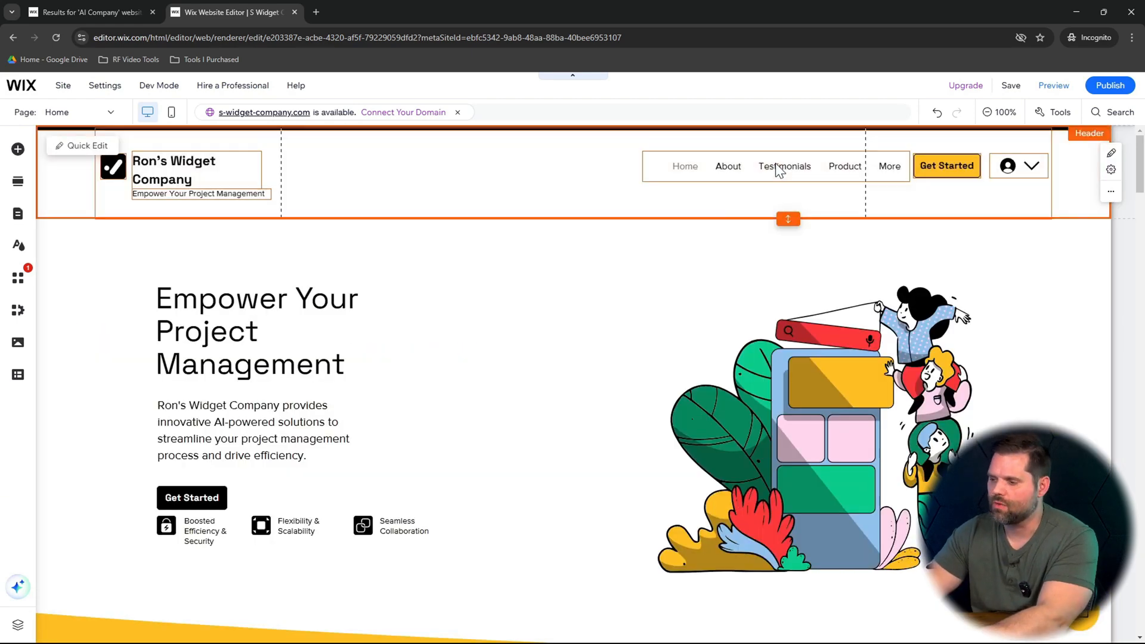
left_click(643, 166)
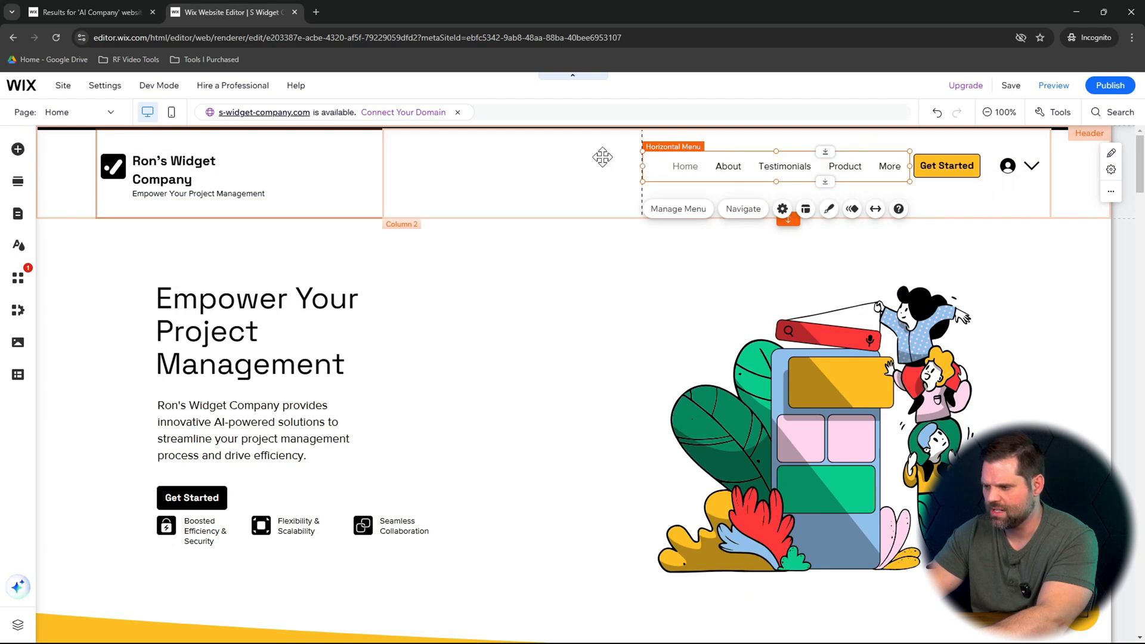
left_click_drag(643, 166, 591, 171)
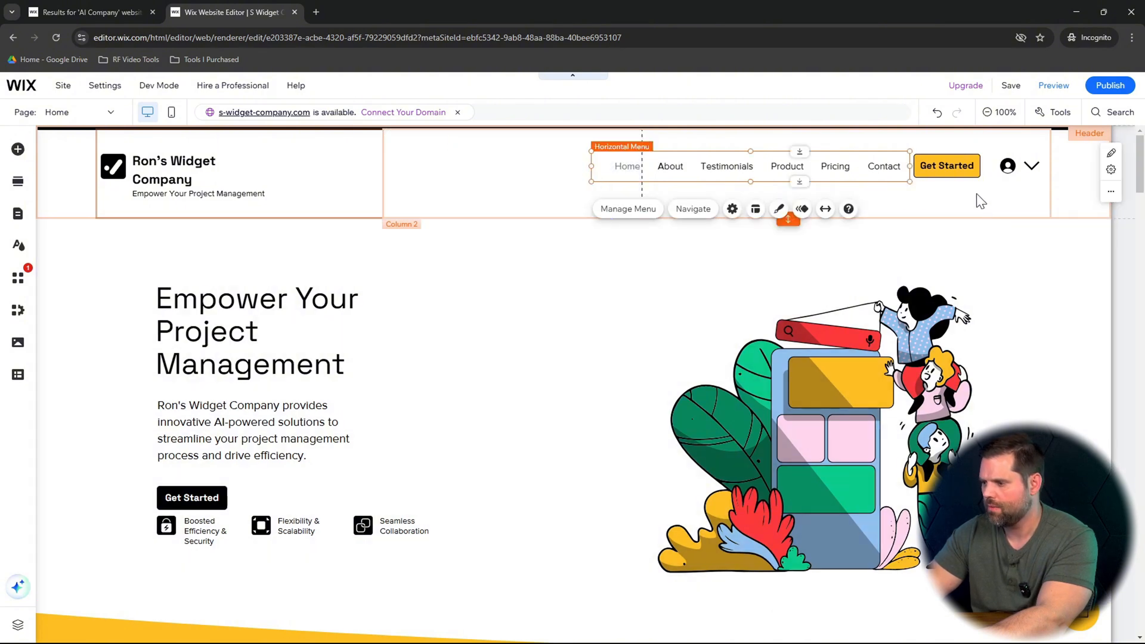
left_click(969, 195)
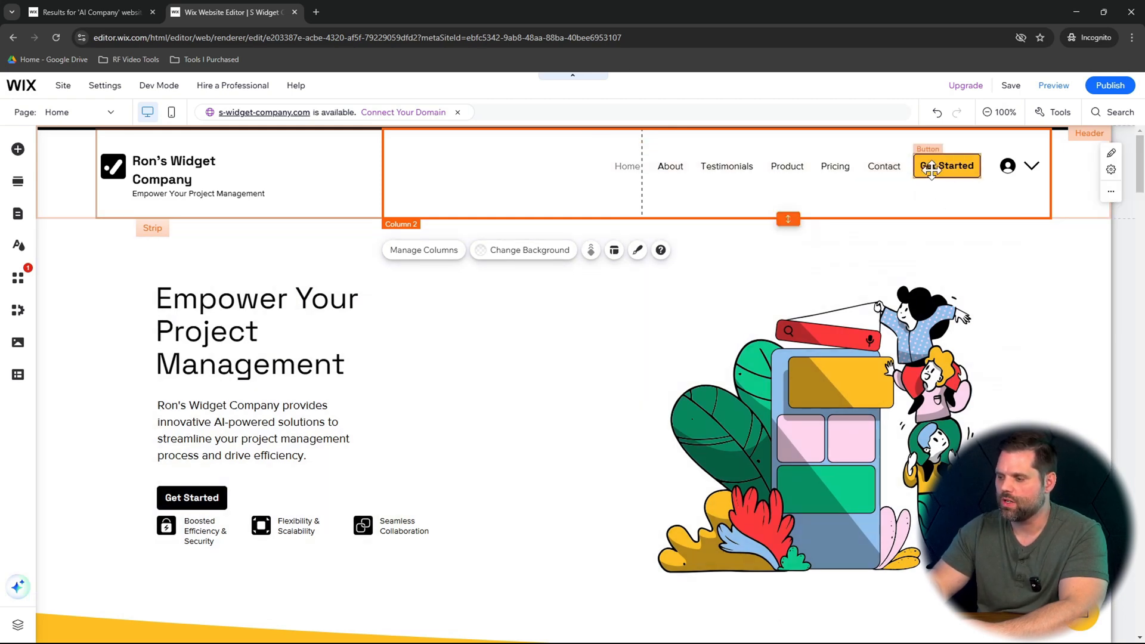
- Hide the Contact item from the header's site menu
left_click(895, 172)
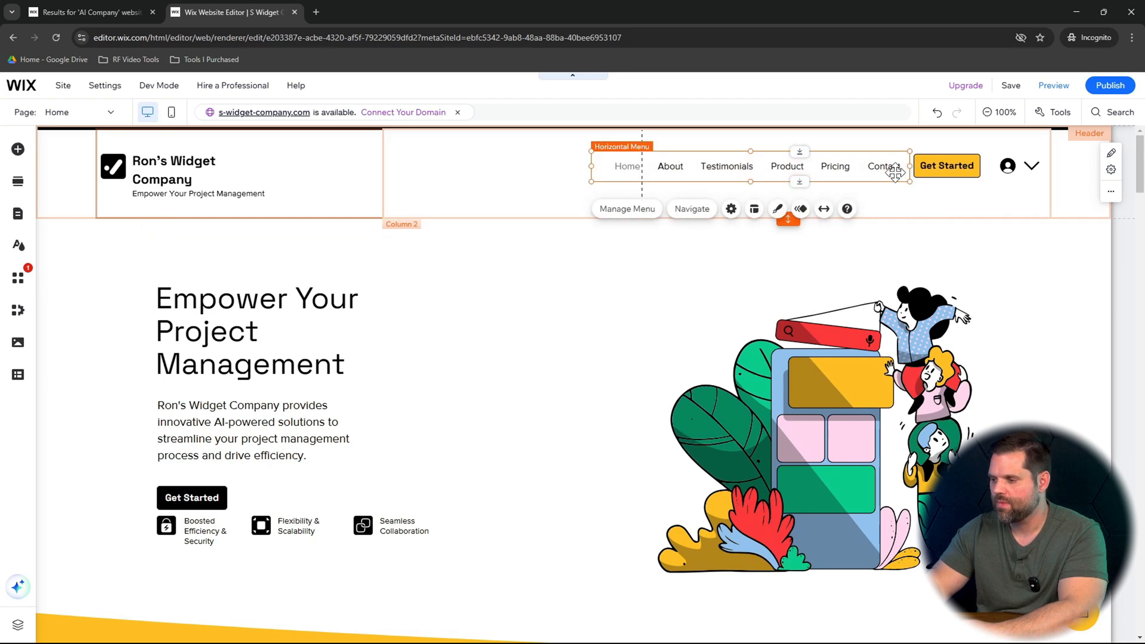
left_click(606, 210)
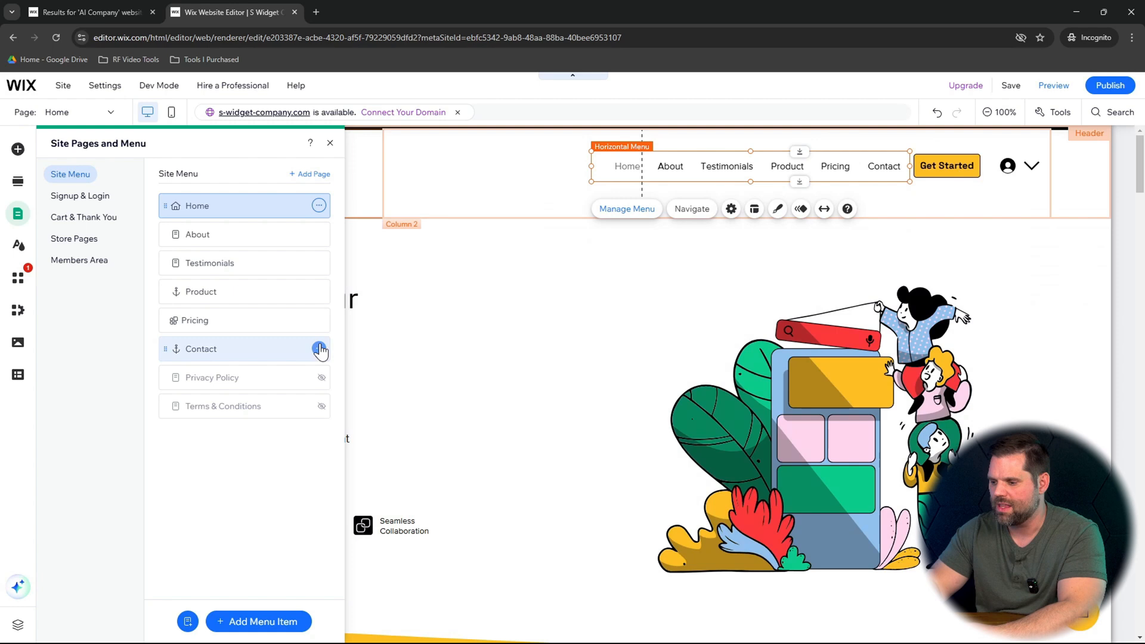
left_click(320, 350)
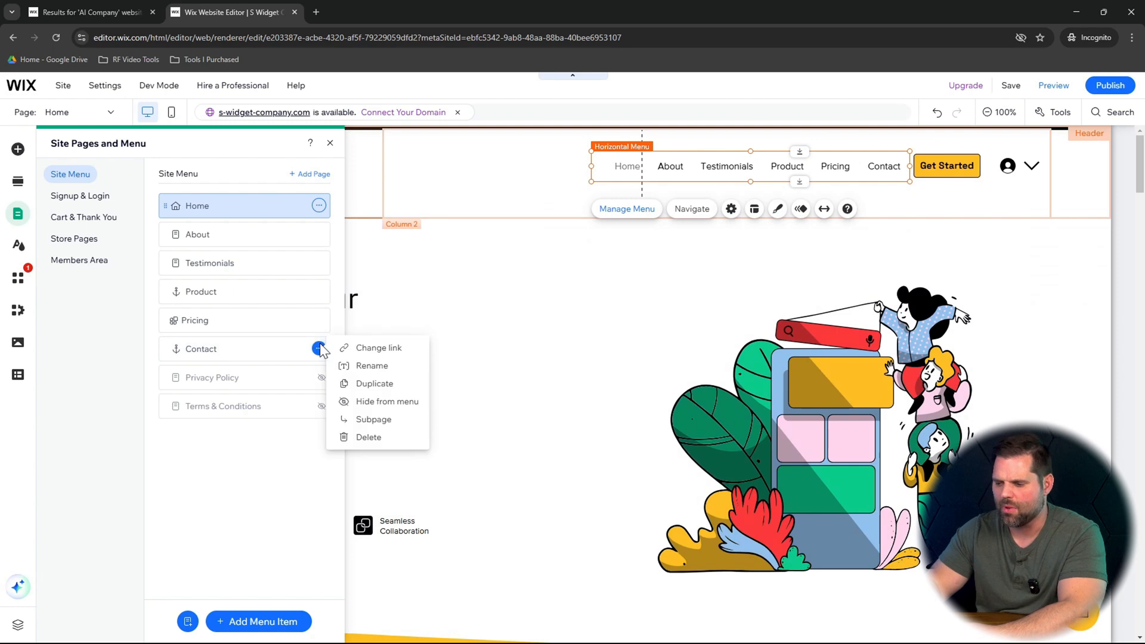
left_click(383, 404)
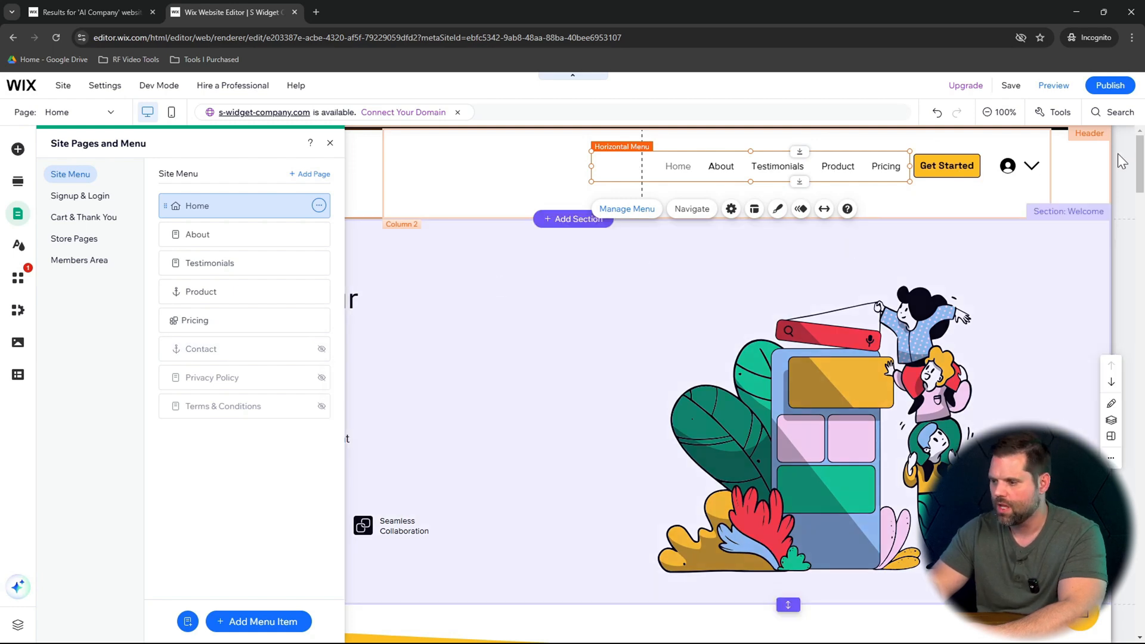
- Narrow the header's horizontal menu from its logo side so it fits closely around the remaining items
left_click(589, 171)
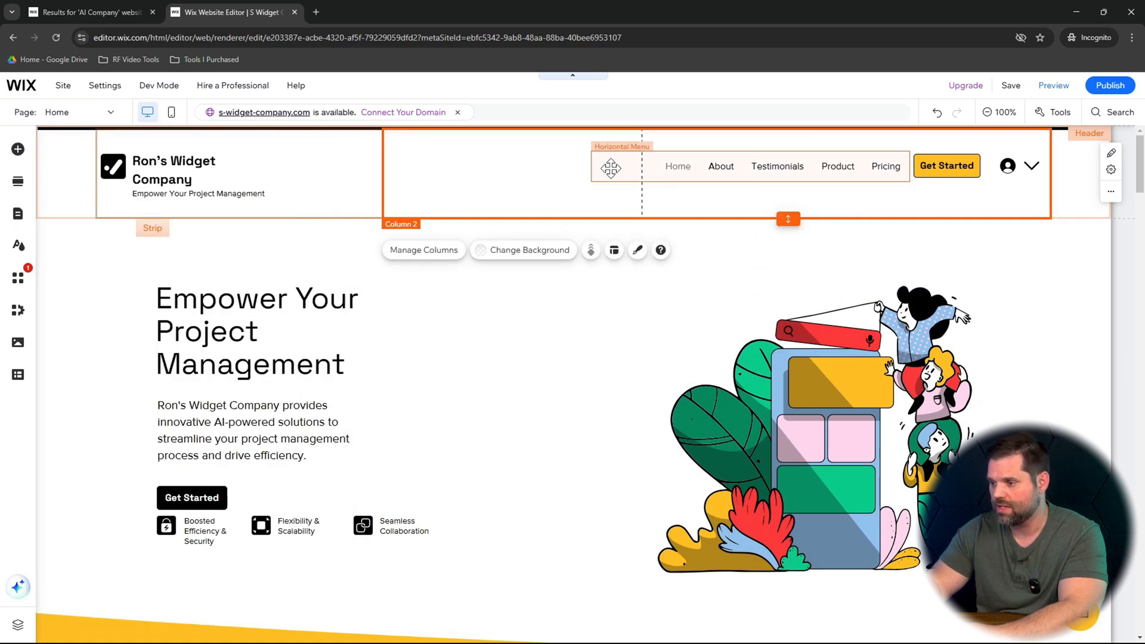
left_click(611, 169)
left_click_drag(592, 164, 649, 168)
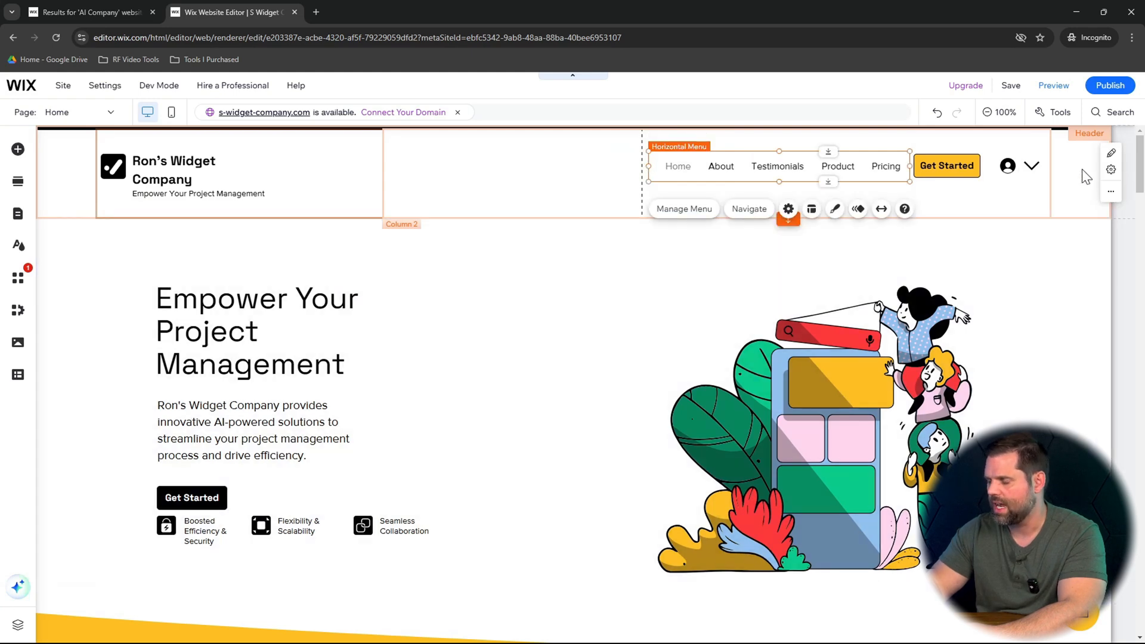
left_click(1088, 186)
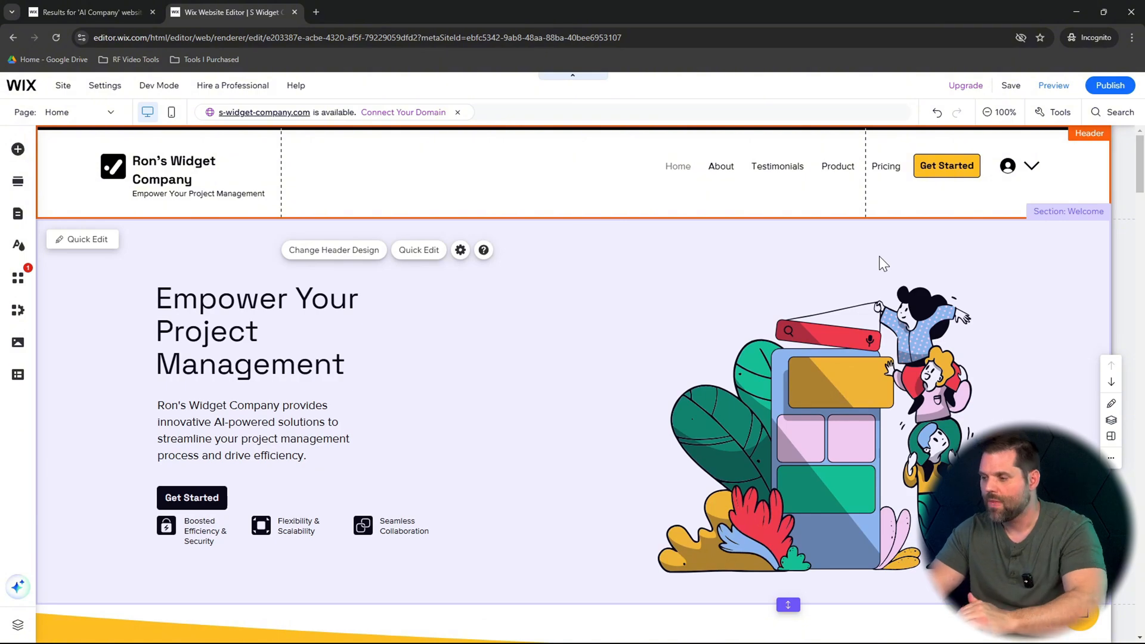
- Review the home page's sections from the Welcome section down to the footer
scroll(880, 257, "down", 2)
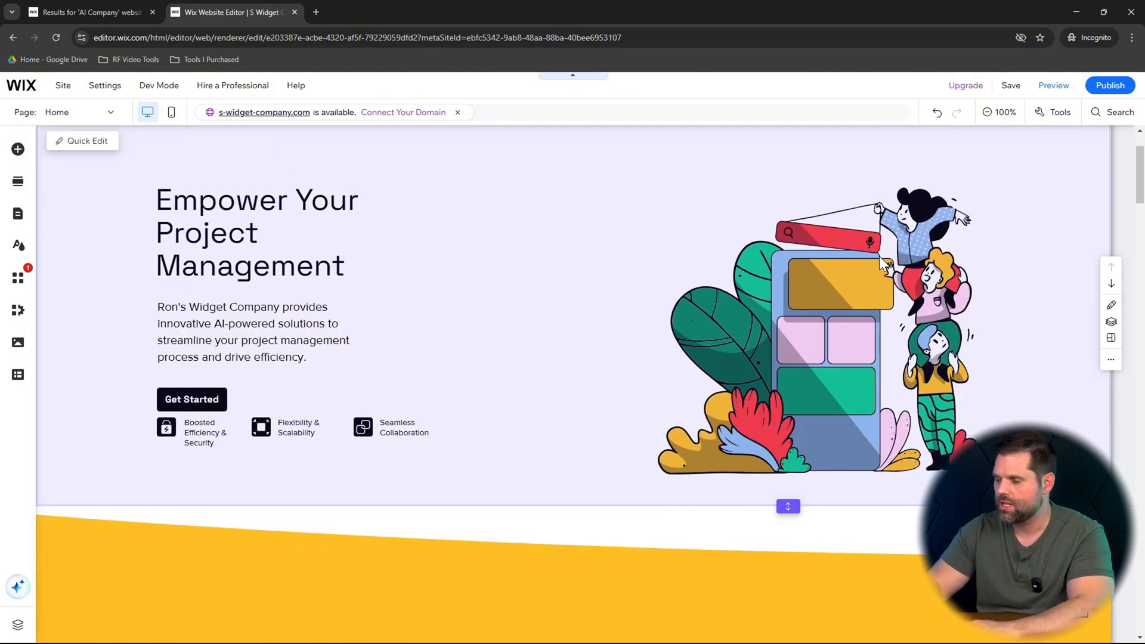
scroll(879, 259, "down", 20)
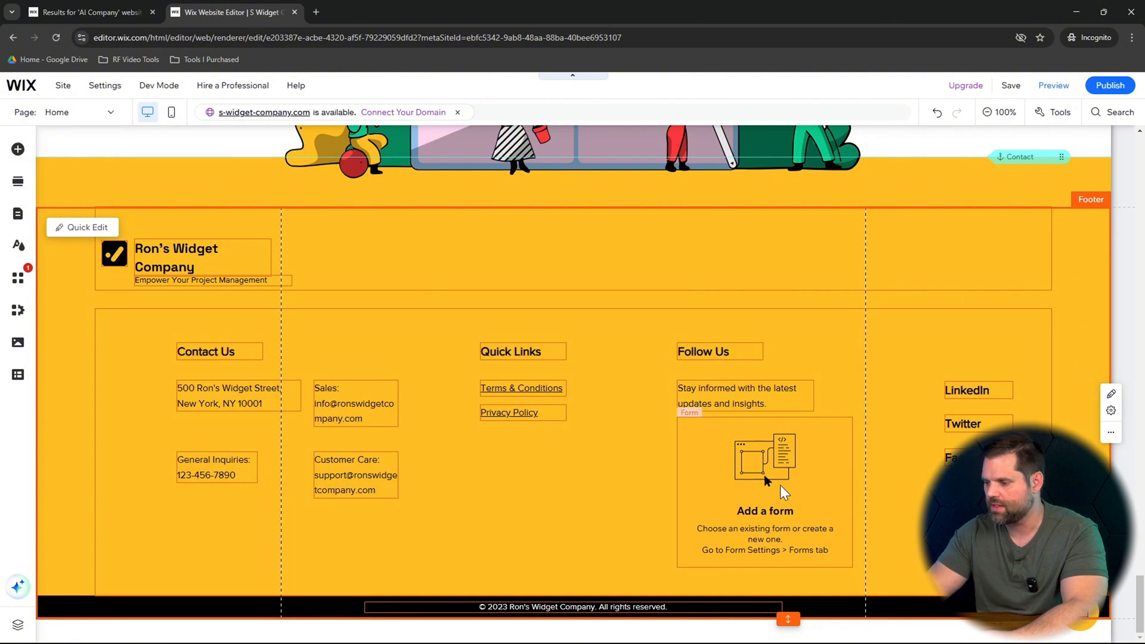
- Open the footer's empty form for editing and add First name, Last name, Email and Long answer fields
left_click(780, 487)
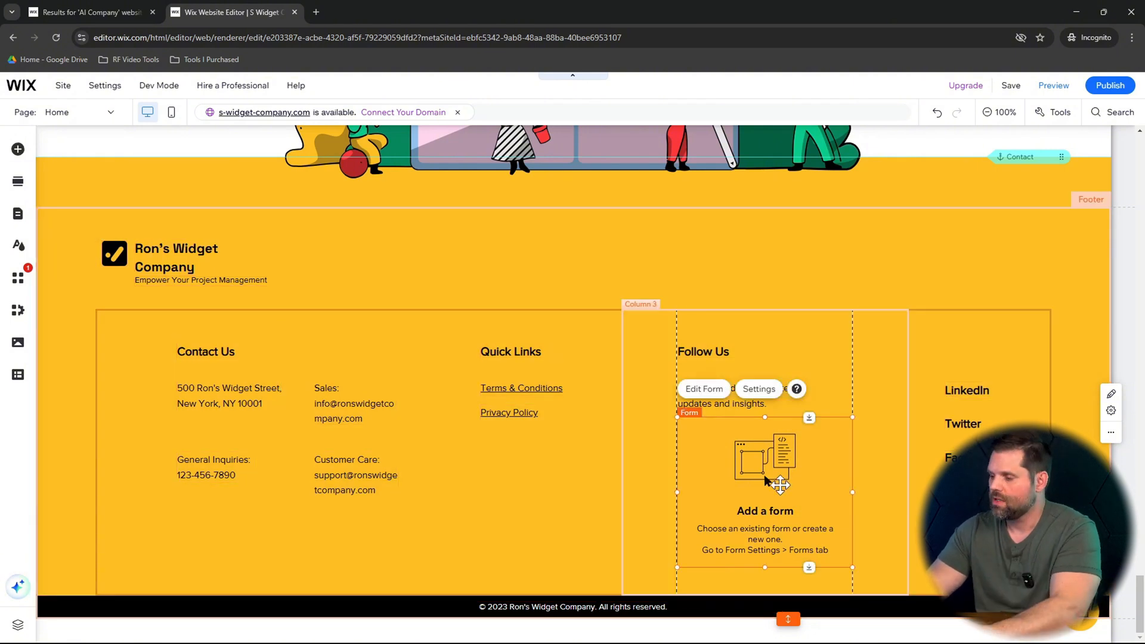
left_click(715, 394)
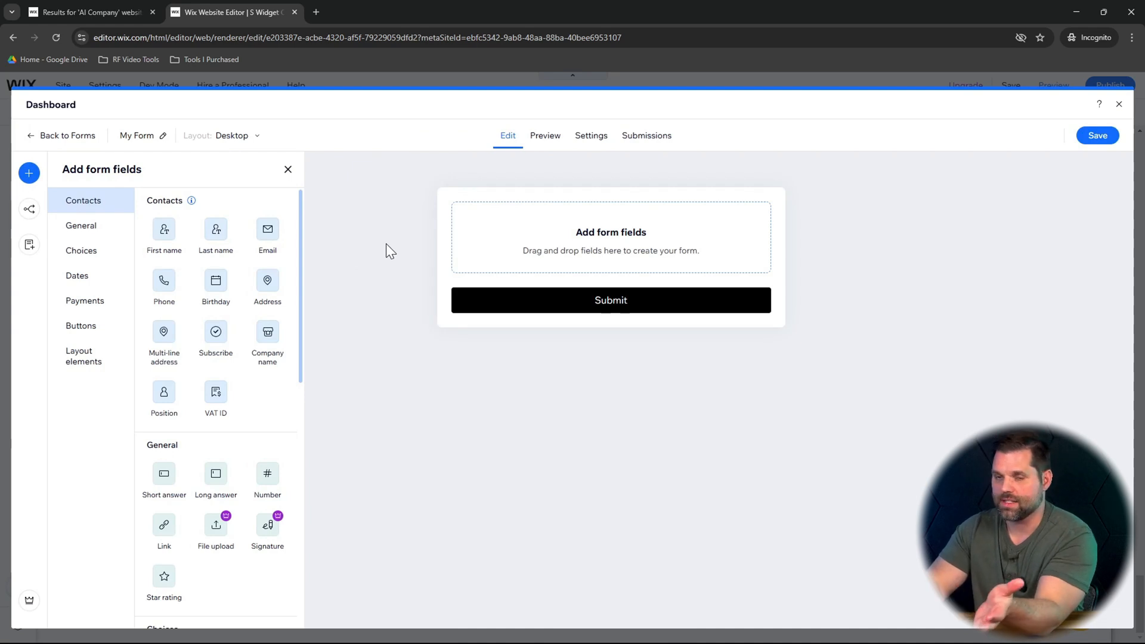
left_click(173, 237)
left_click(215, 228)
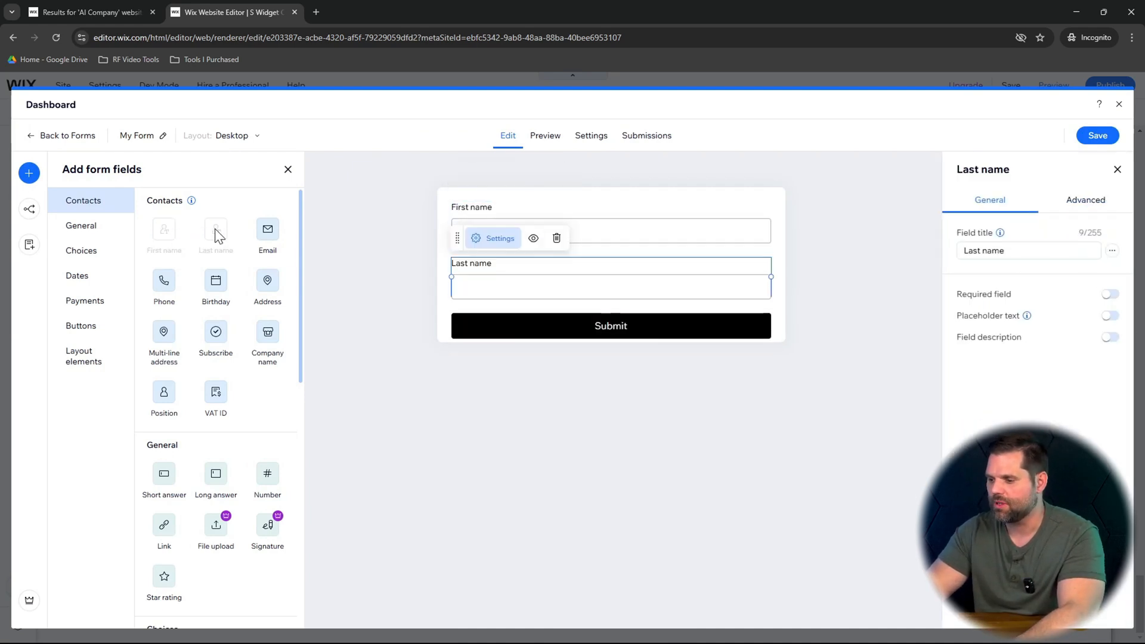
left_click(268, 232)
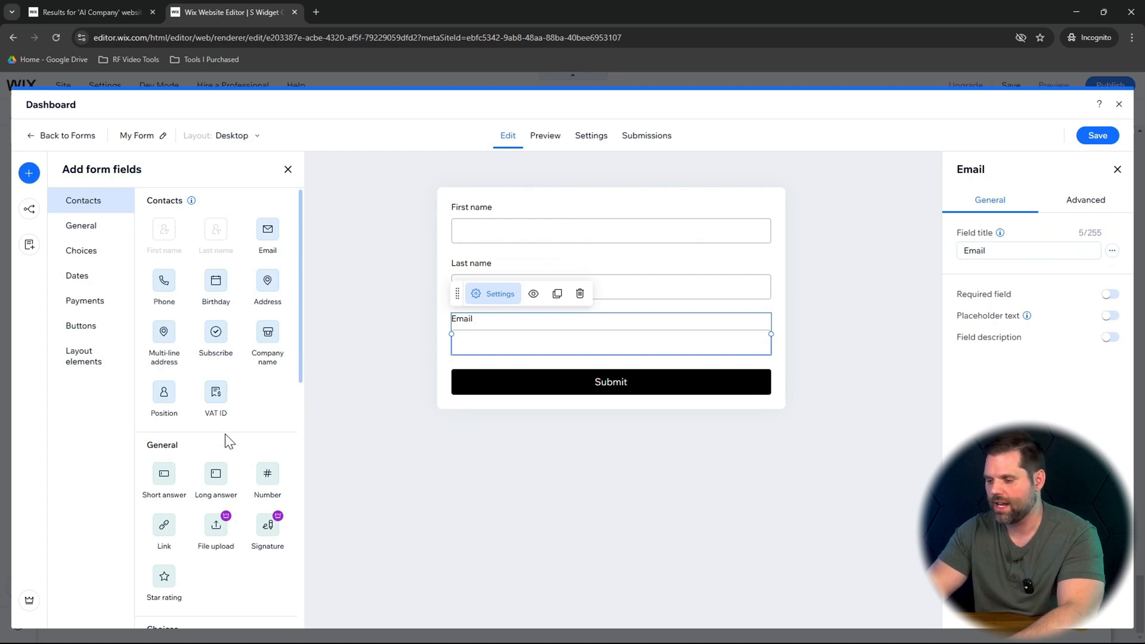
left_click(215, 477)
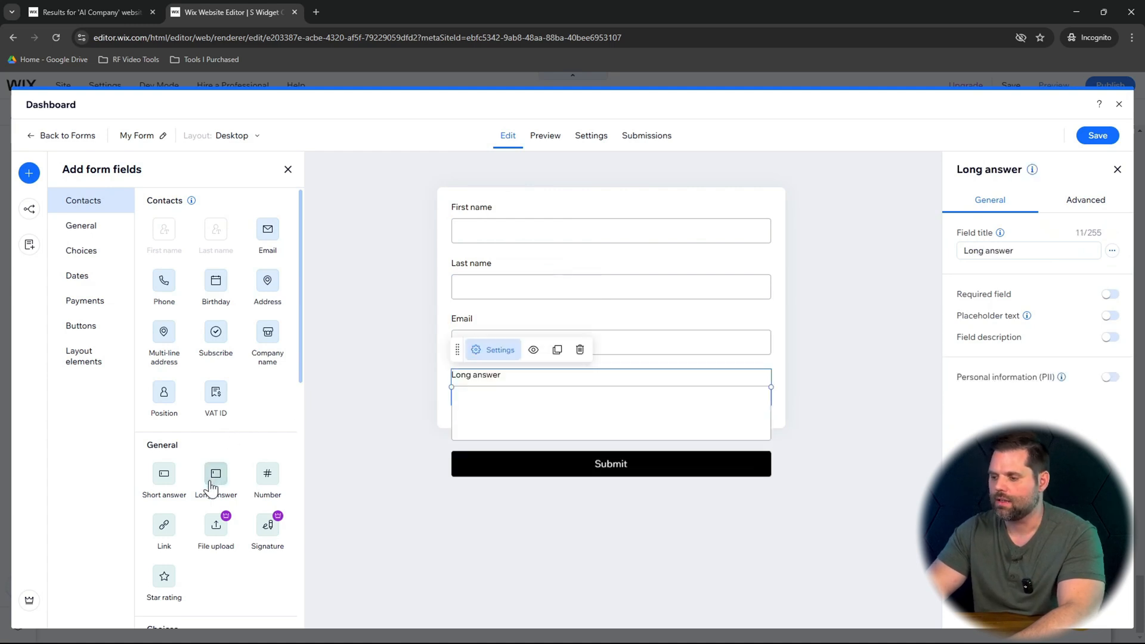
left_click(860, 363)
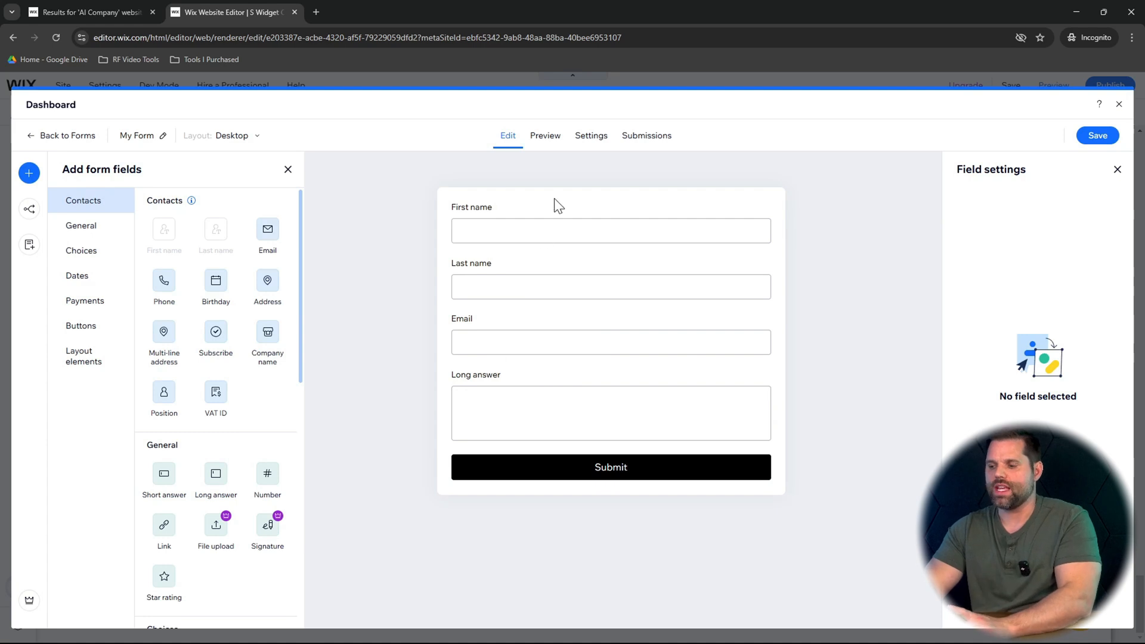
- Retitle the form's Long answer field as "What Do You Need?", save the form and close the form editor
left_click(492, 377)
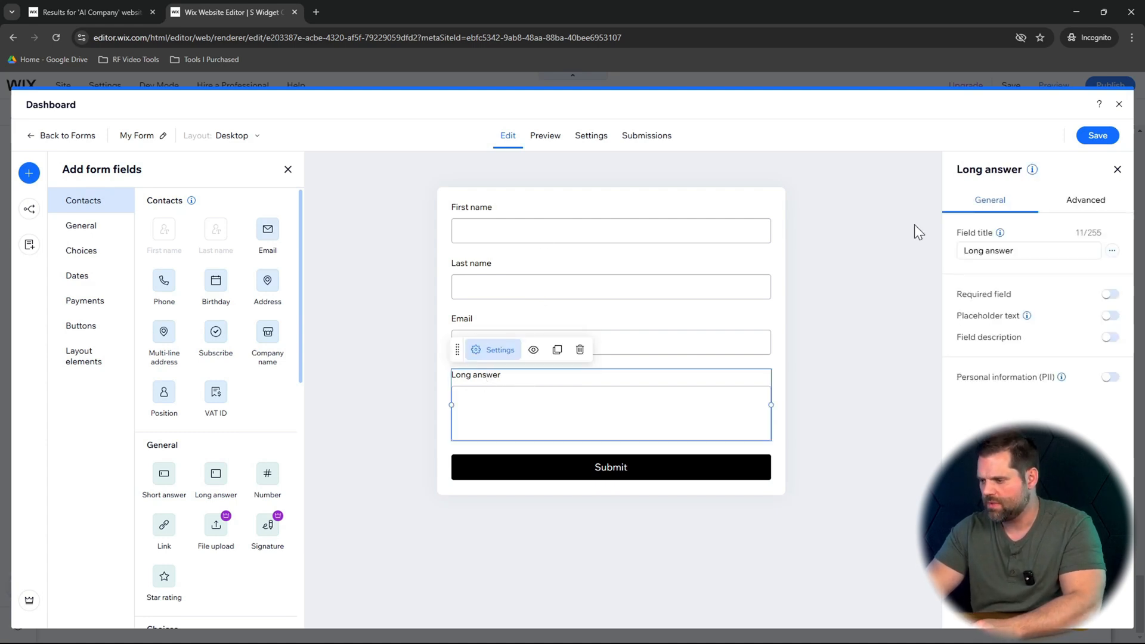
left_click(1005, 249)
key("ctrl+a")
type("W")
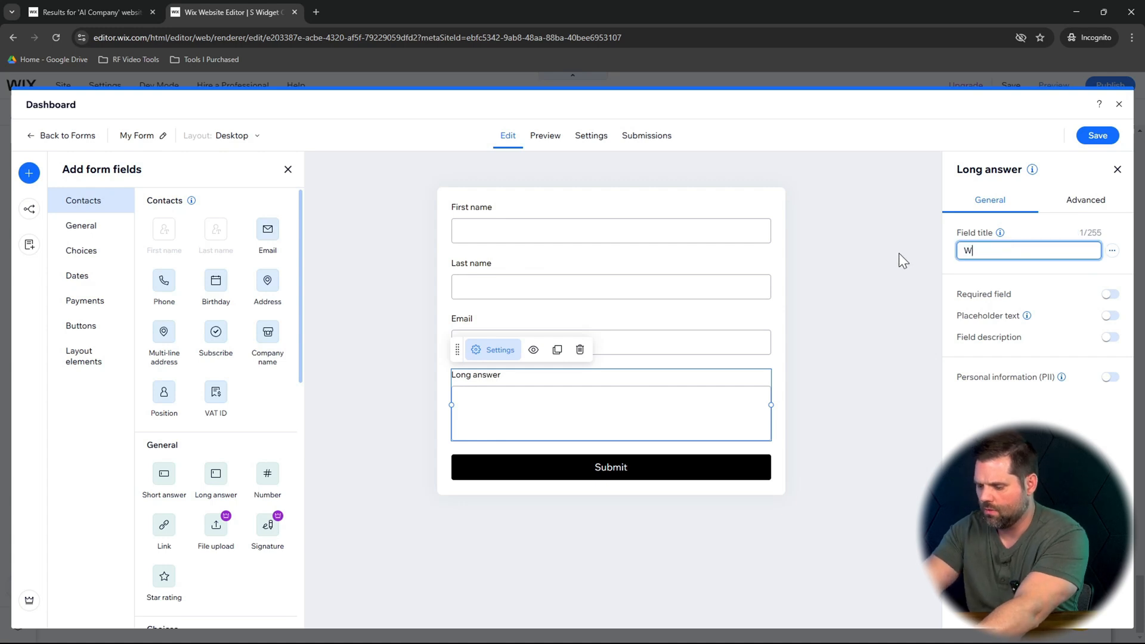
type("hat Do You Need?")
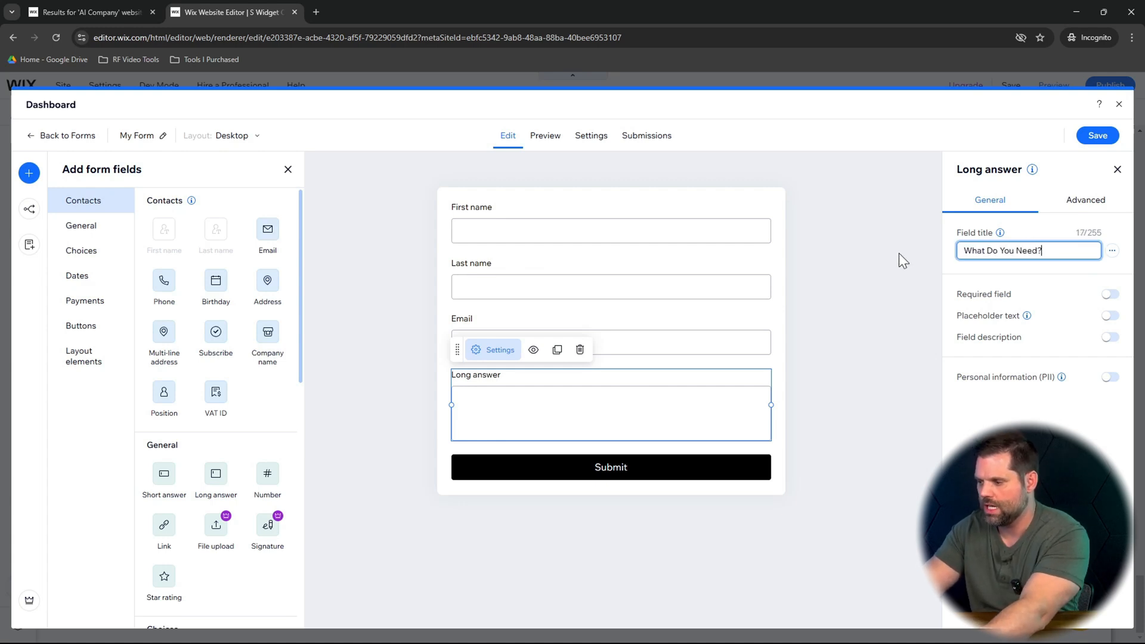
left_click(898, 257)
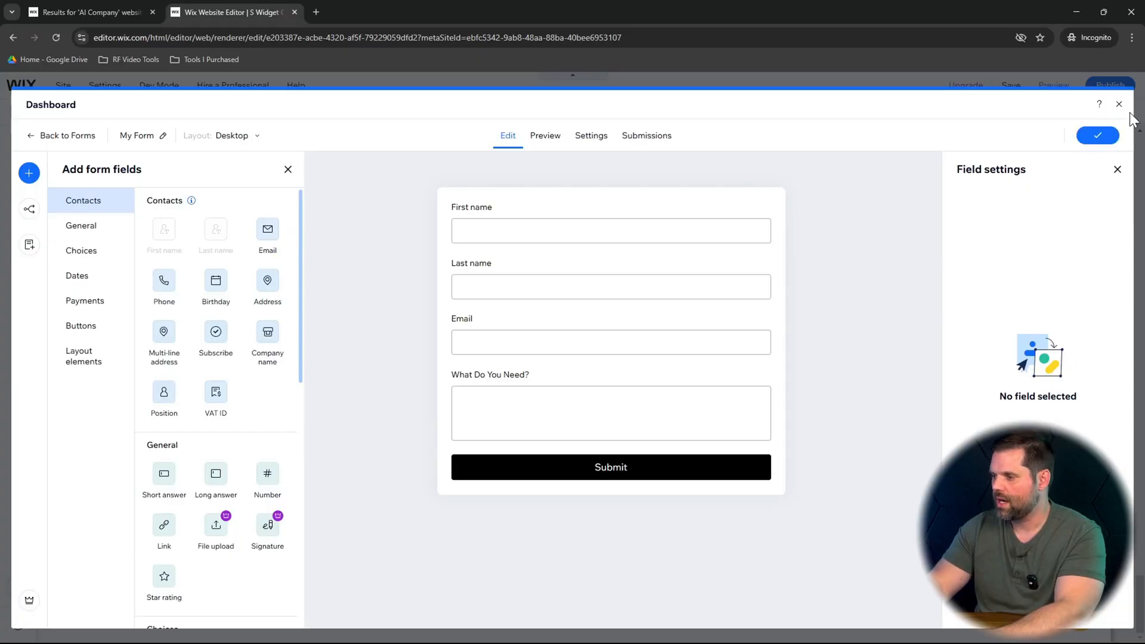
left_click(1120, 105)
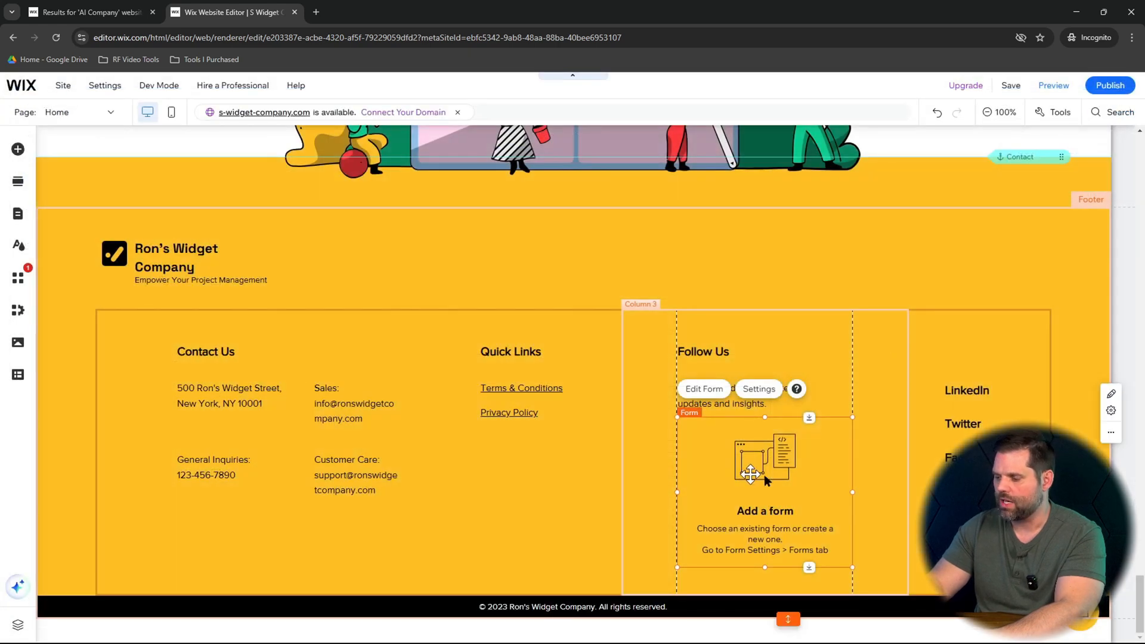
- Assign My Form to the form element under Follow Us in the footer
left_click(759, 389)
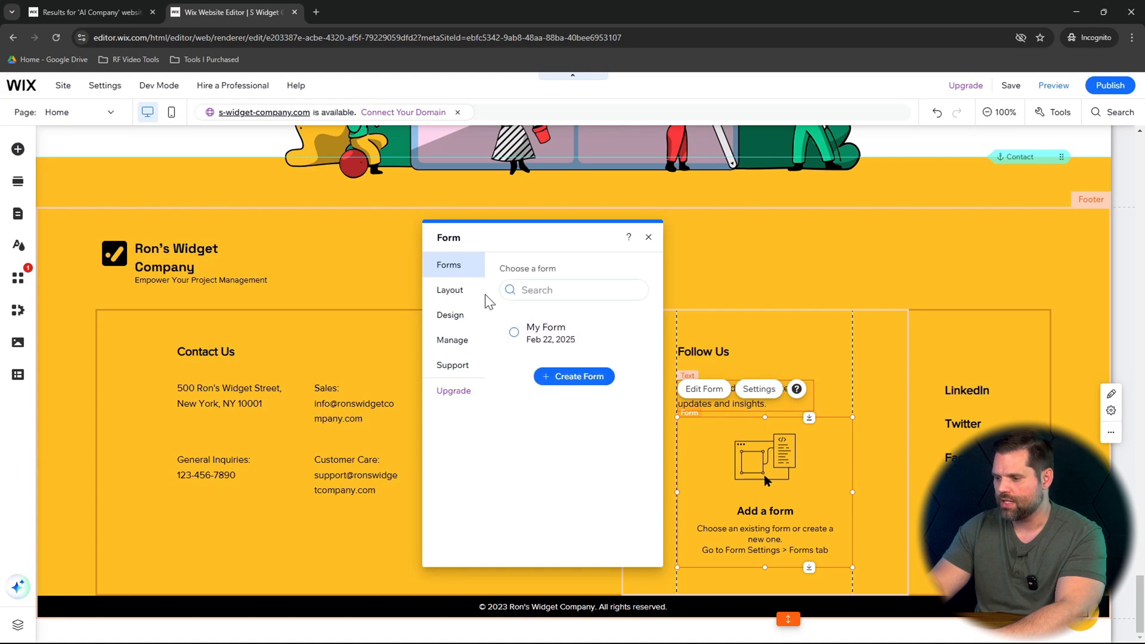
left_click(520, 331)
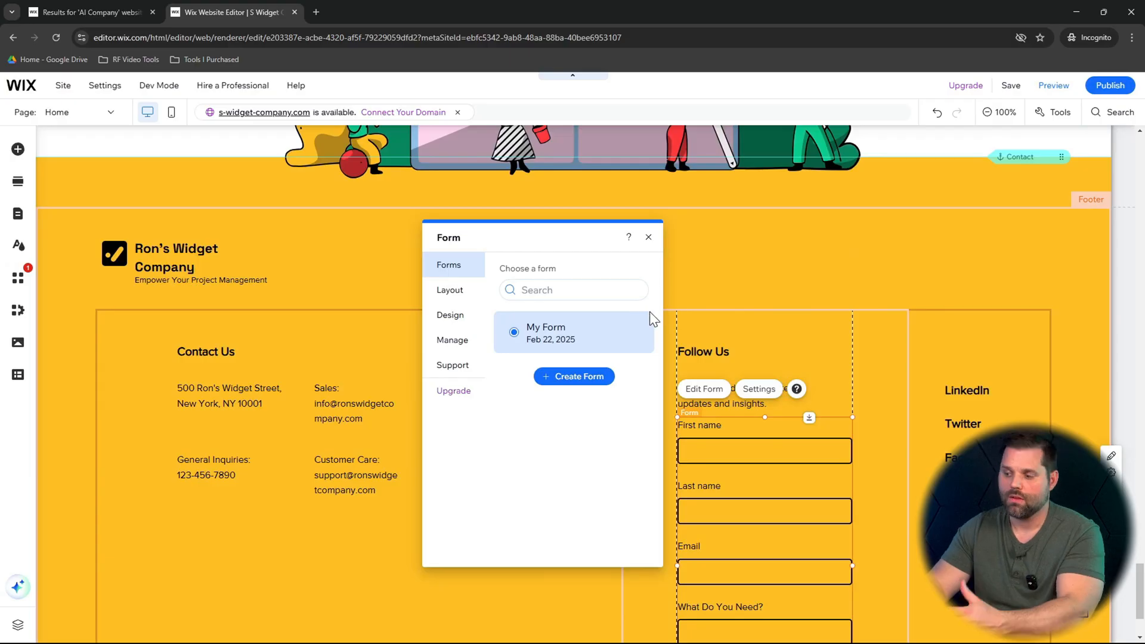
left_click(649, 236)
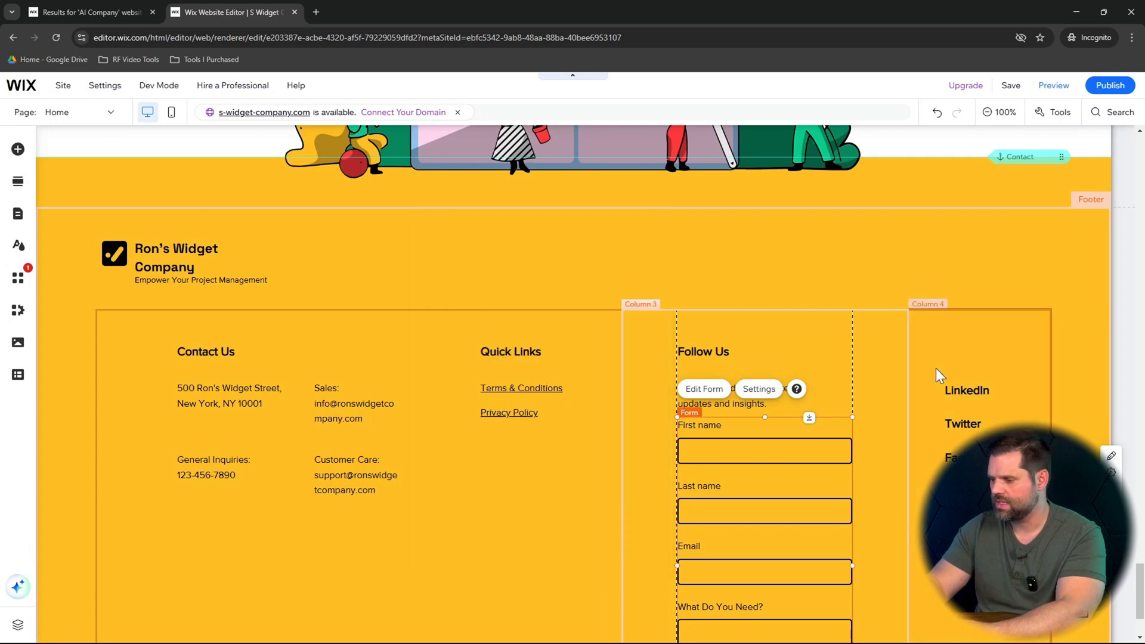
scroll(937, 368, "down", 2)
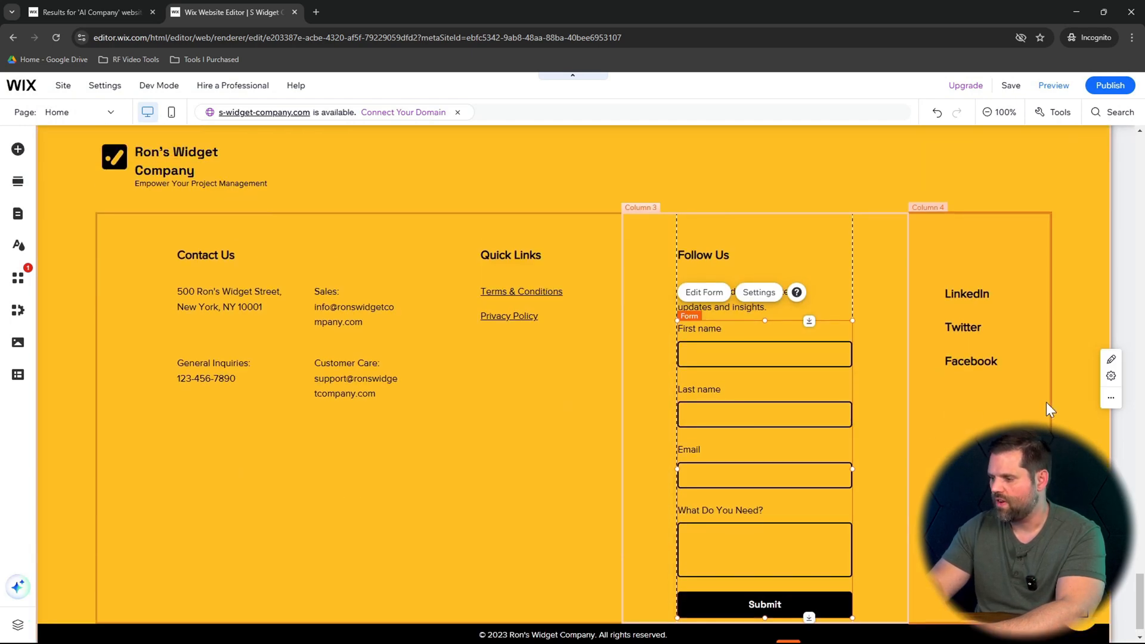
left_click(1074, 408)
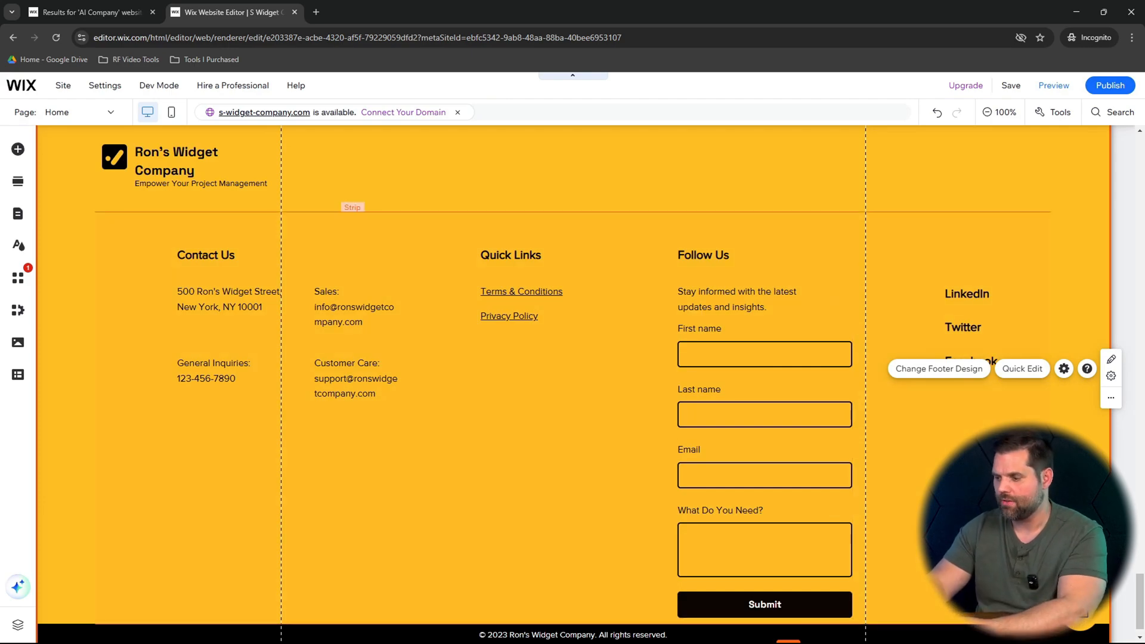
- Preview the site and review the home page from the header down to the Our Offerings section
scroll(573, 382, "up", 1)
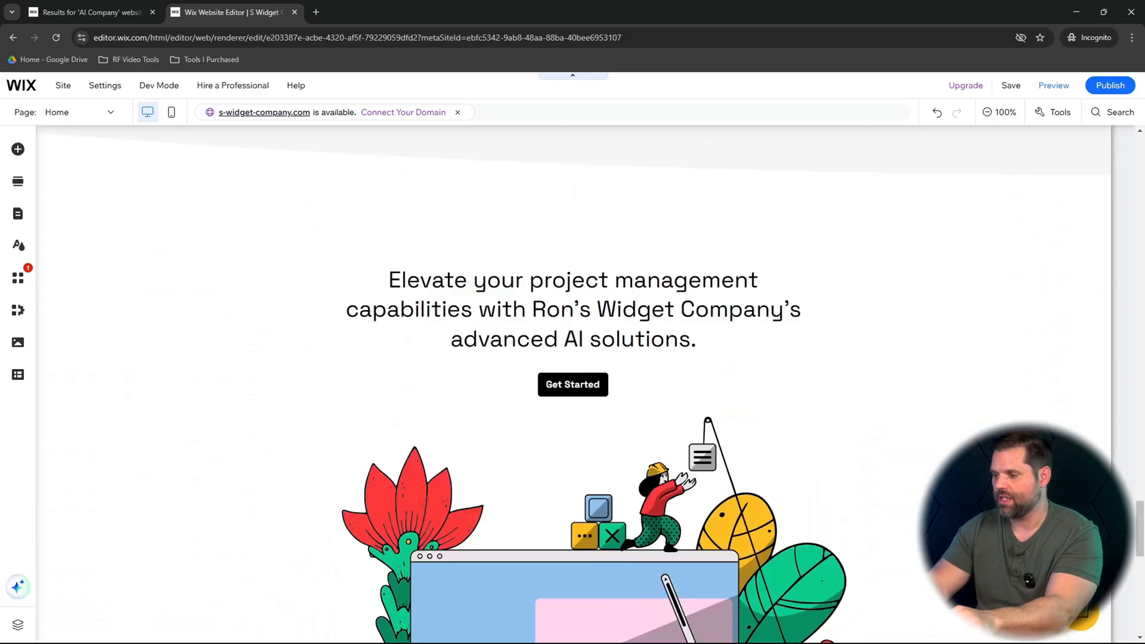
scroll(573, 382, "down", 15)
scroll(1027, 421, "up", 15)
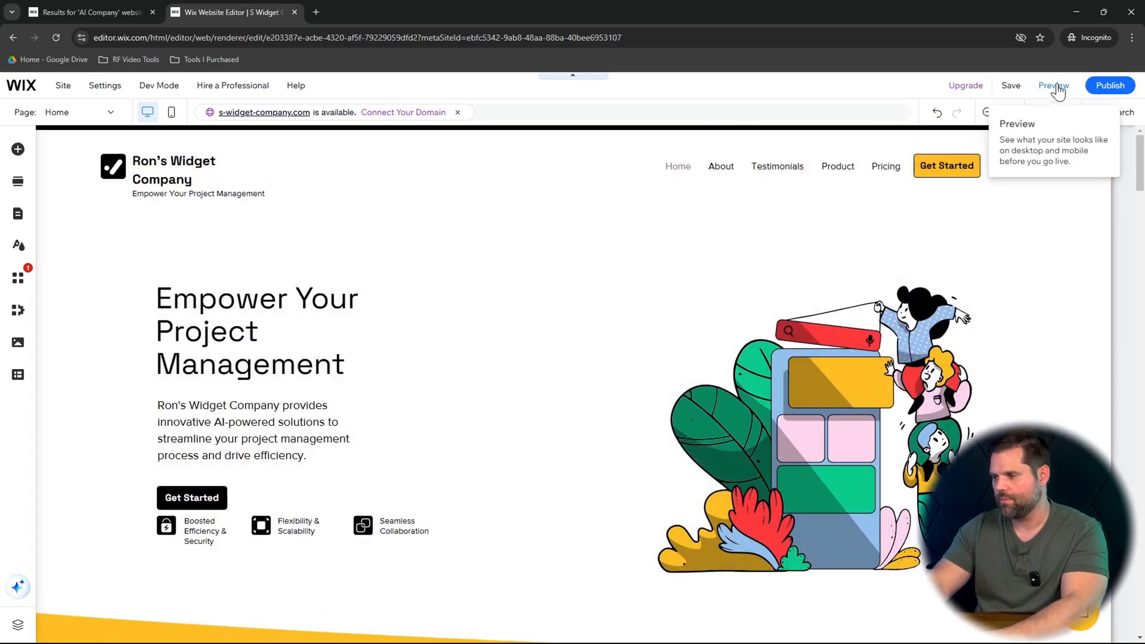
left_click(1054, 85)
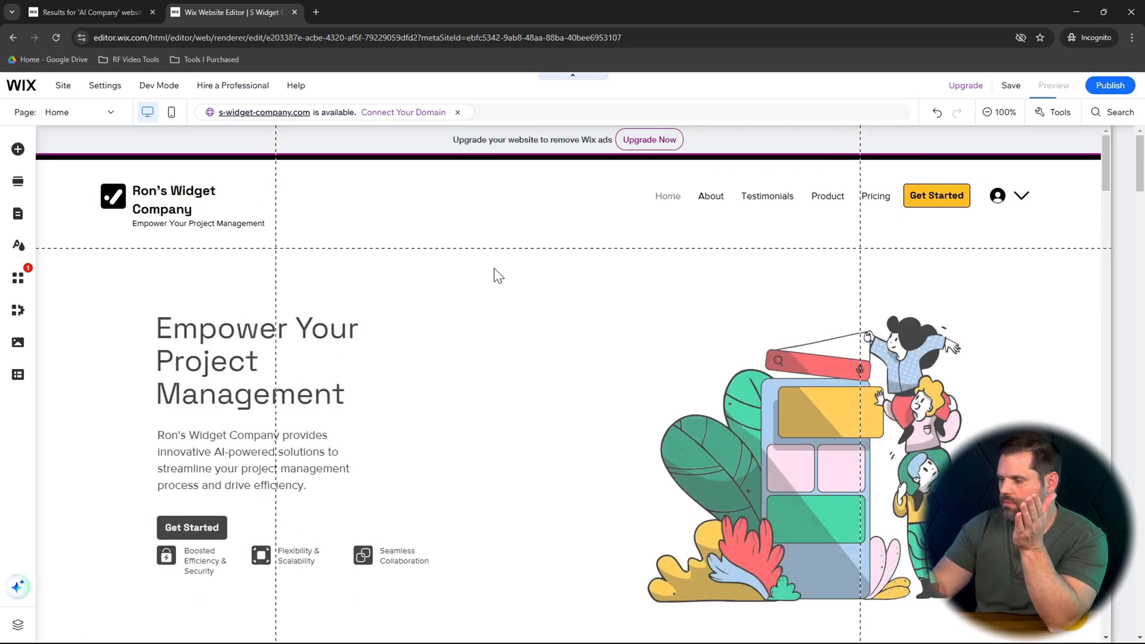
scroll(498, 309, "down", 2)
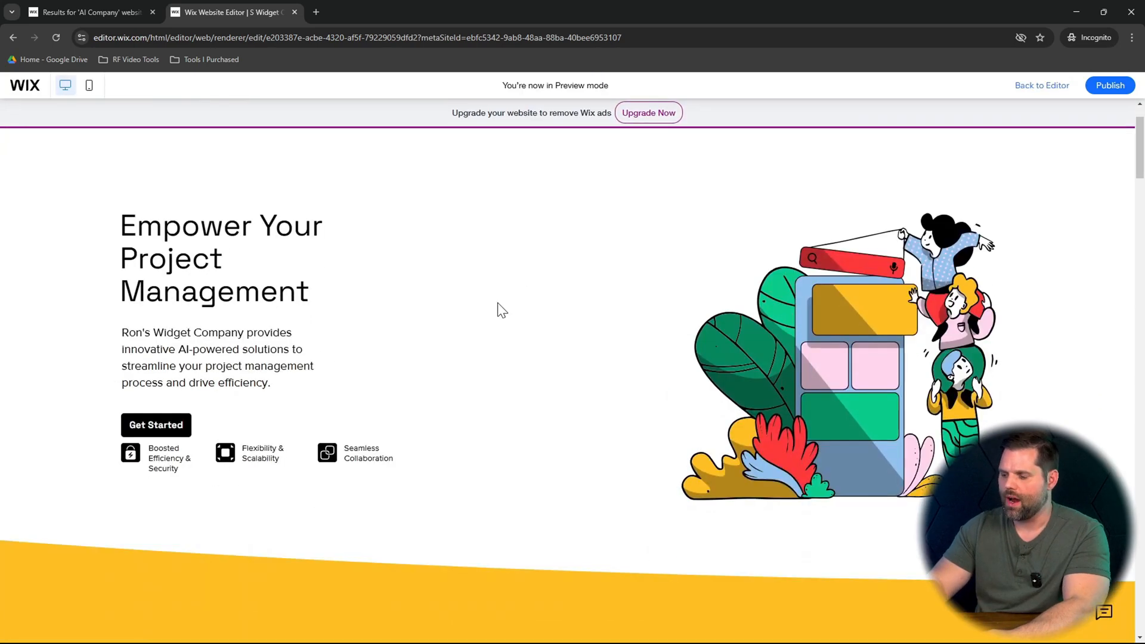
scroll(498, 309, "up", 1)
scroll(503, 311, "down", 2)
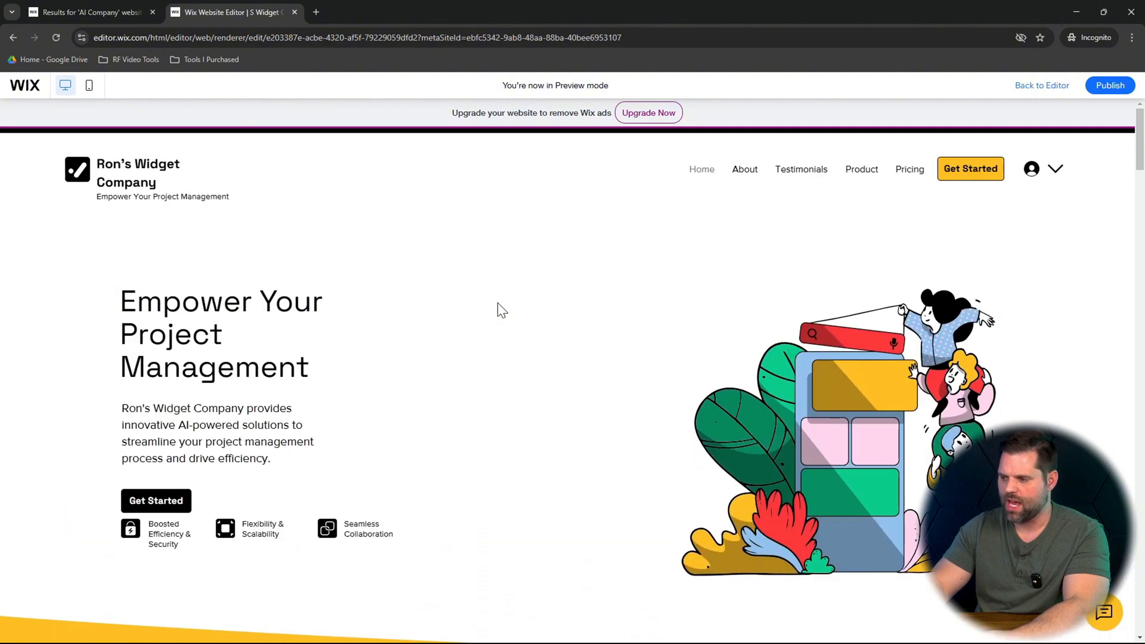
scroll(866, 178, "down", 1)
scroll(864, 176, "down", 10)
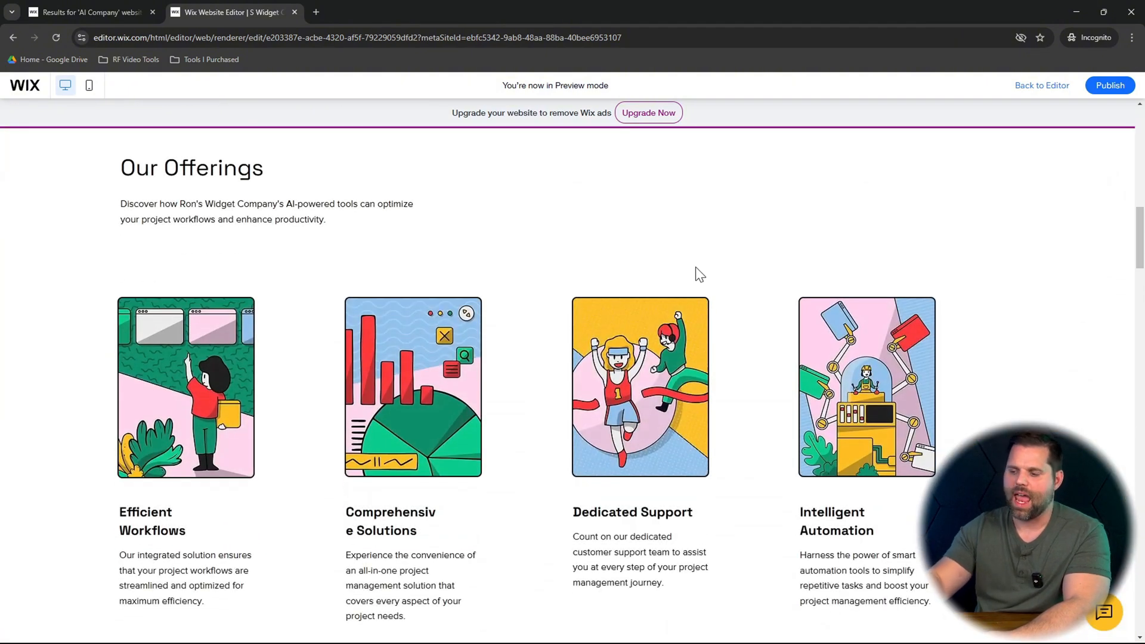
scroll(696, 272, "up", 10)
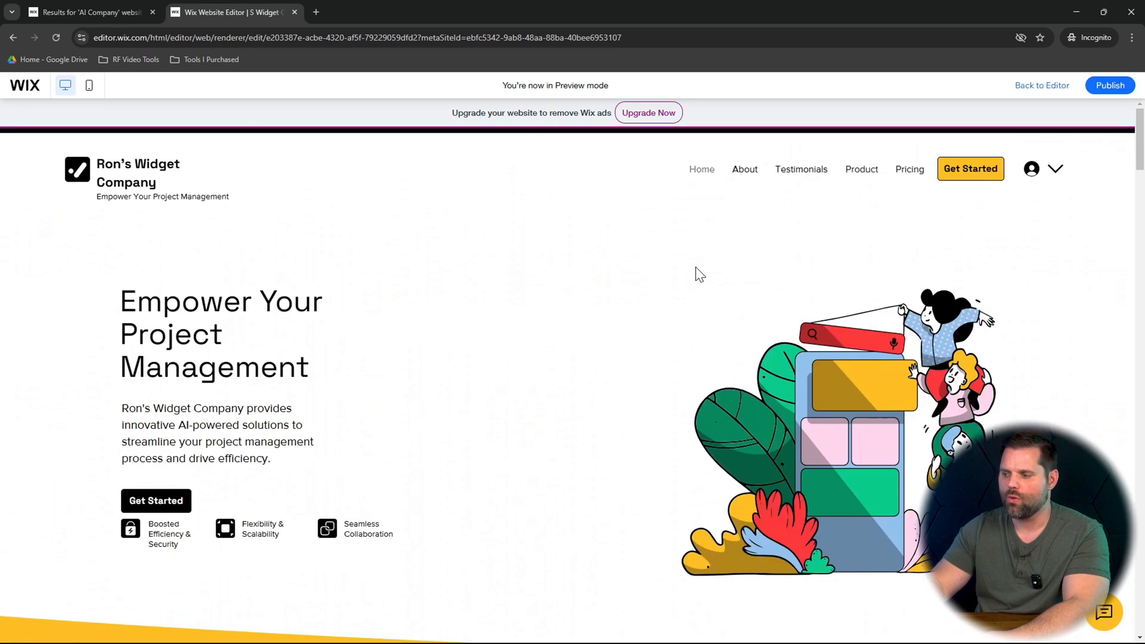
- Test the header's Product link in the preview and examine the home page sections around Our Offerings
left_click(867, 170)
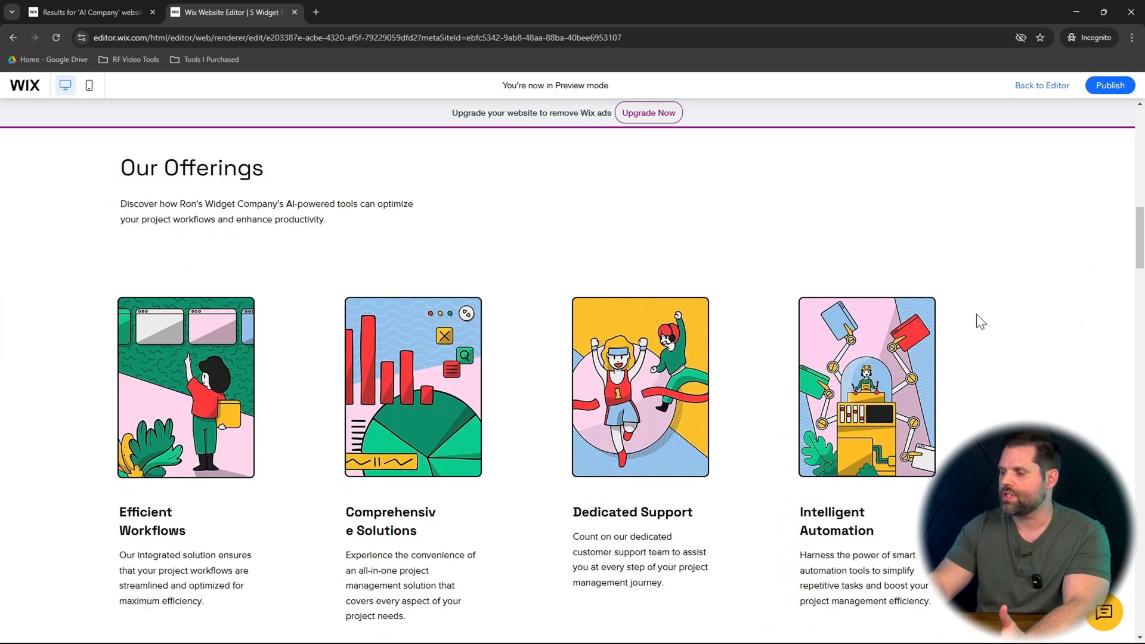
scroll(1051, 295, "up", 1)
scroll(1052, 295, "down", 4)
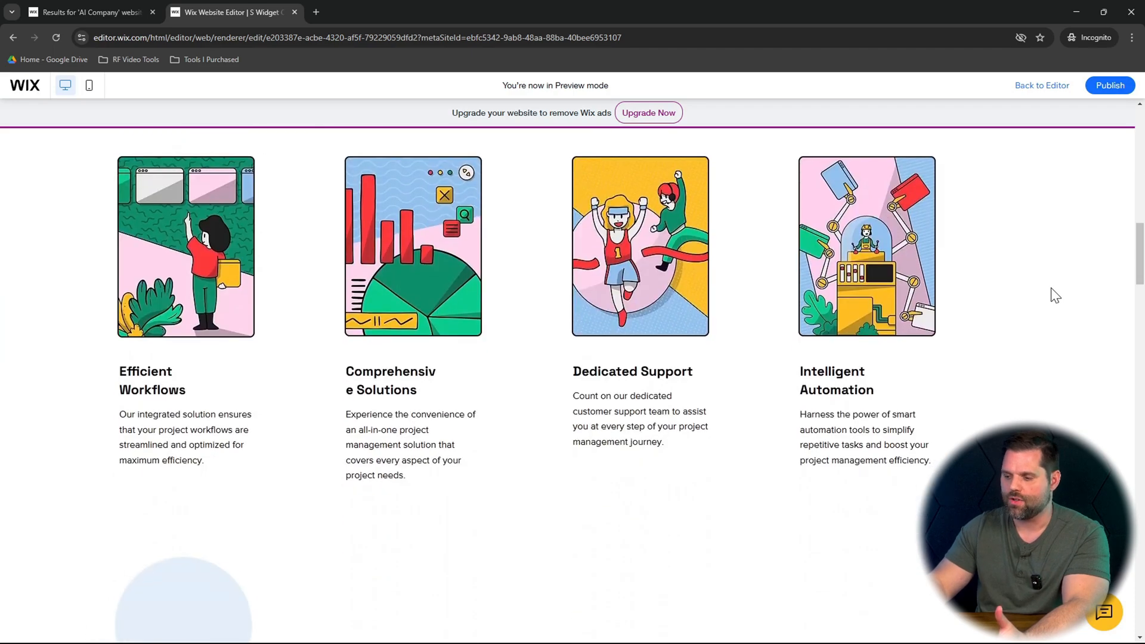
scroll(1056, 296, "up", 10)
scroll(1056, 295, "down", 14)
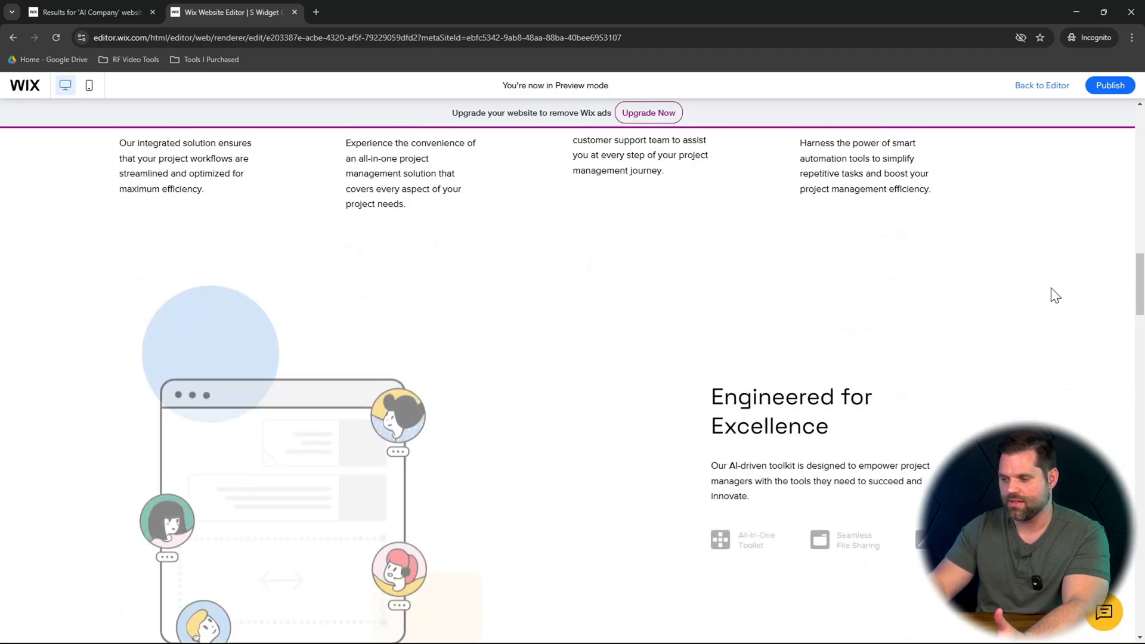
scroll(1056, 296, "down", 3)
scroll(1056, 295, "up", 4)
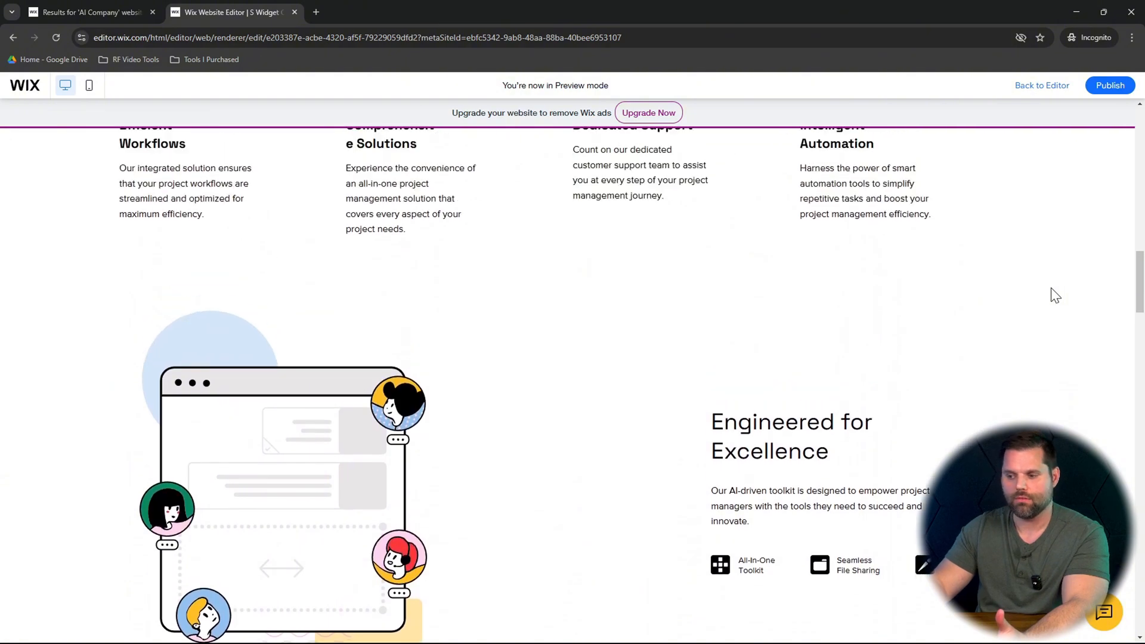
scroll(1056, 295, "up", 15)
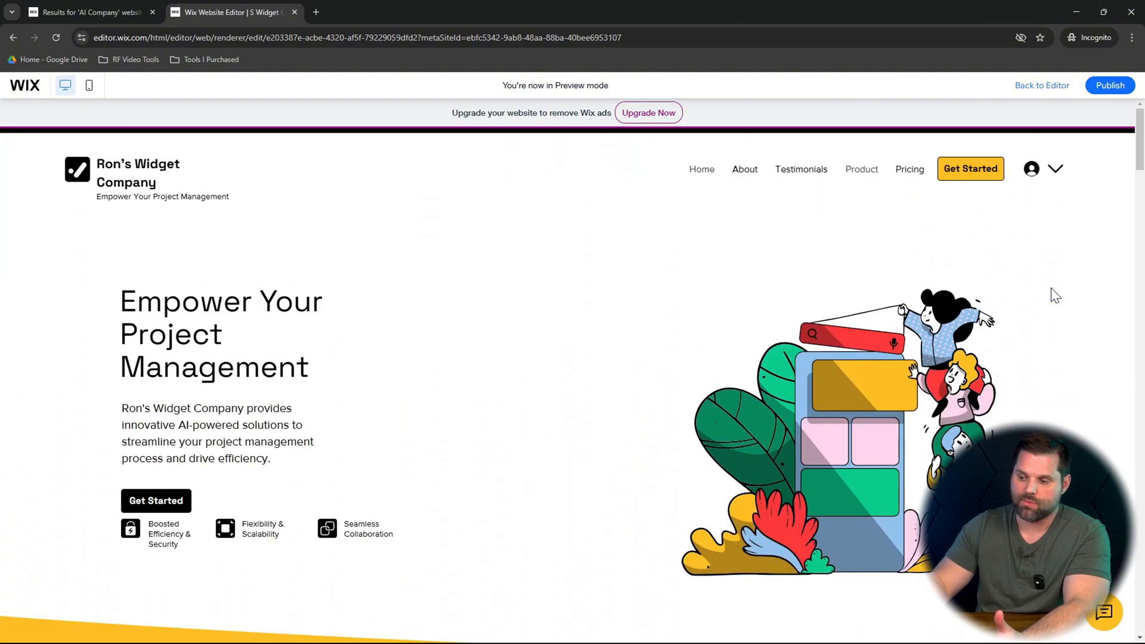
scroll(1056, 295, "down", 1)
scroll(1055, 295, "down", 7)
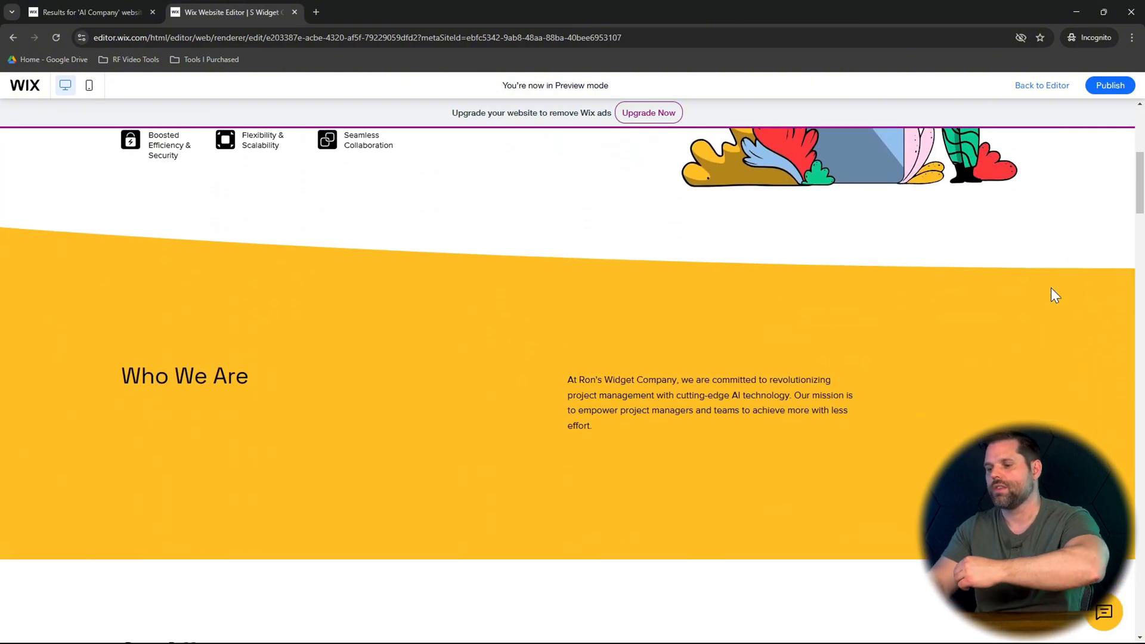
scroll(1056, 295, "up", 8)
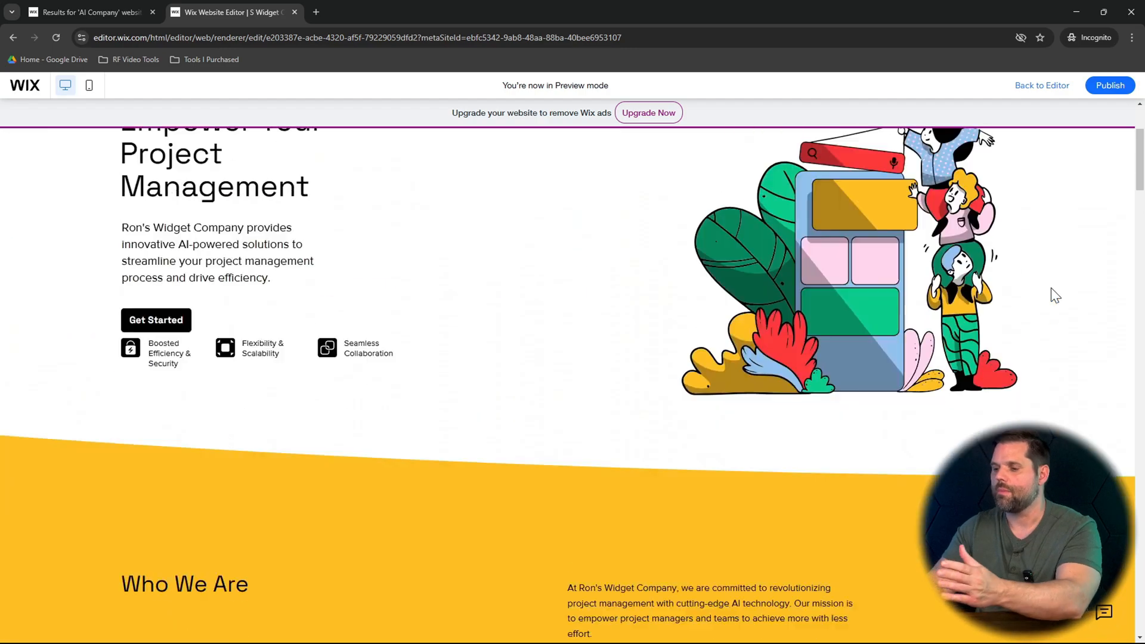
scroll(1055, 296, "down", 20)
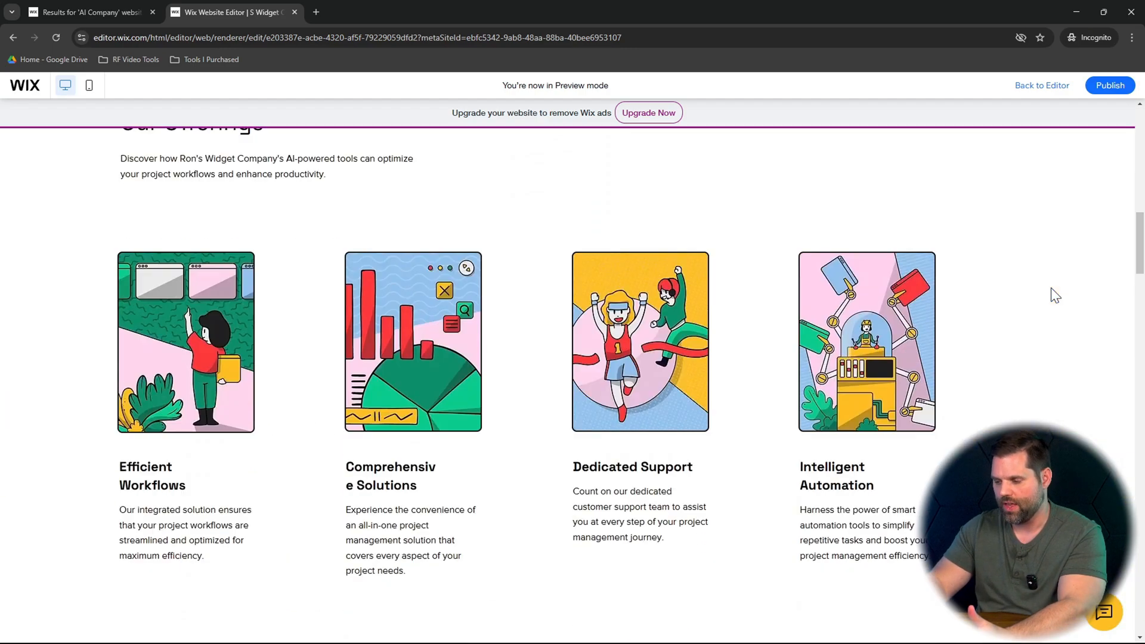
scroll(1054, 296, "up", 20)
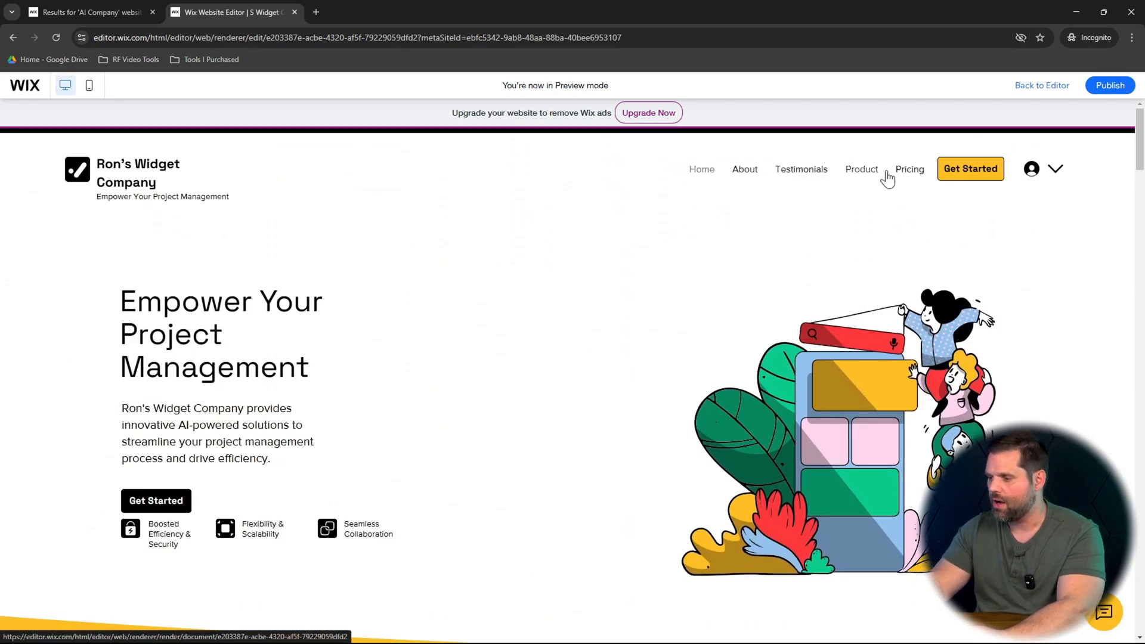
- Open the pricing page from the previewed site's header, review its plans and return to editing
left_click(979, 173)
scroll(561, 340, "down", 3)
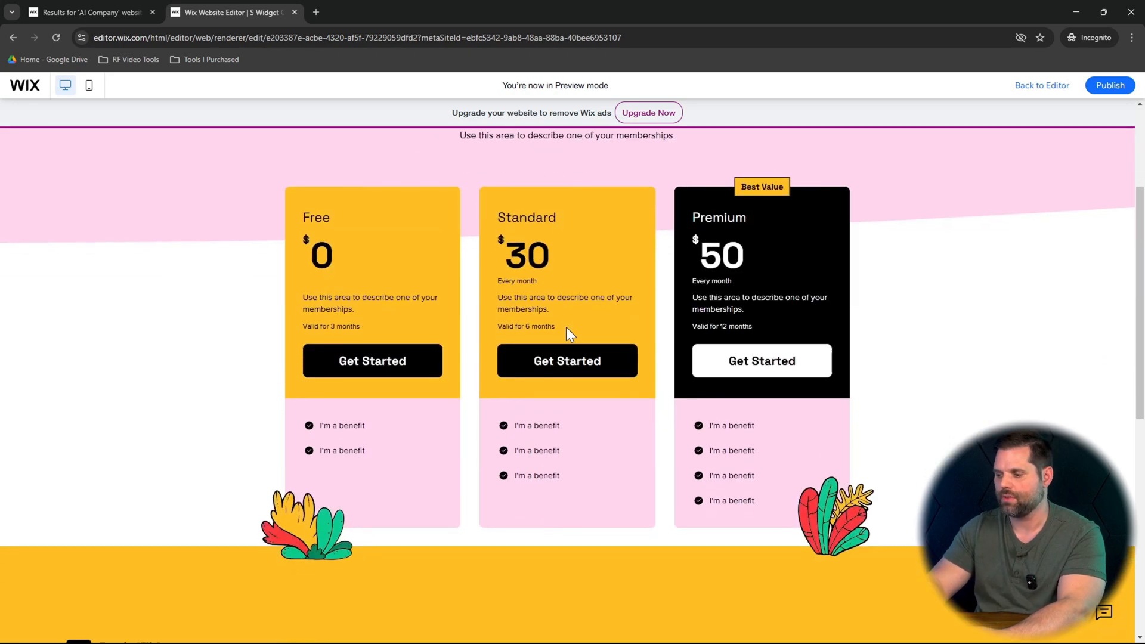
scroll(567, 331, "down", 2)
scroll(567, 331, "up", 5)
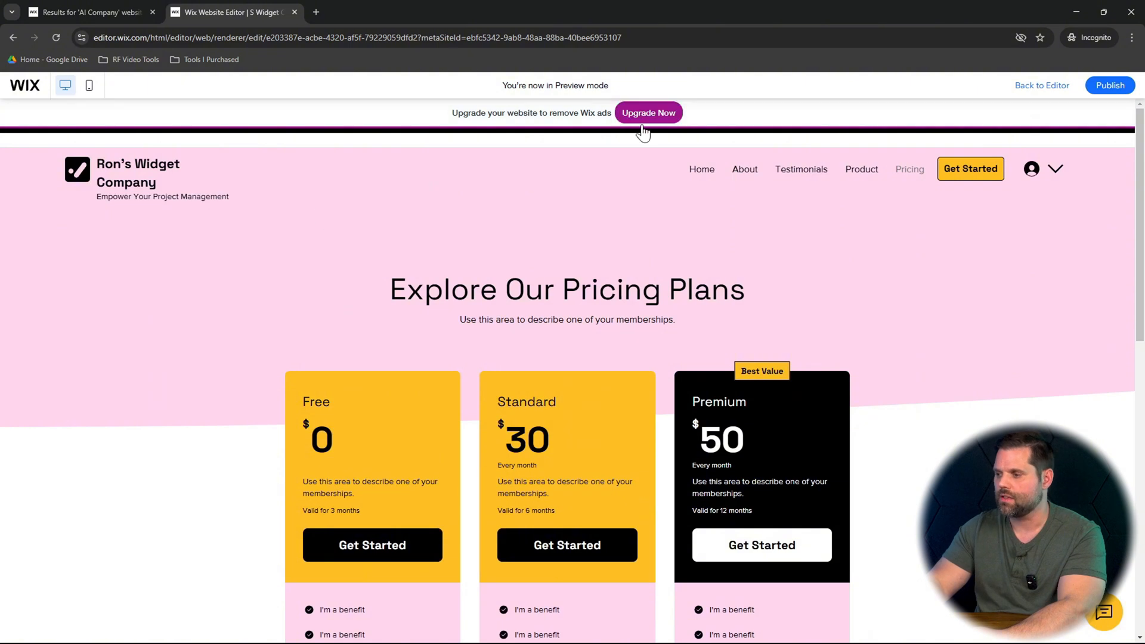
left_click(1050, 87)
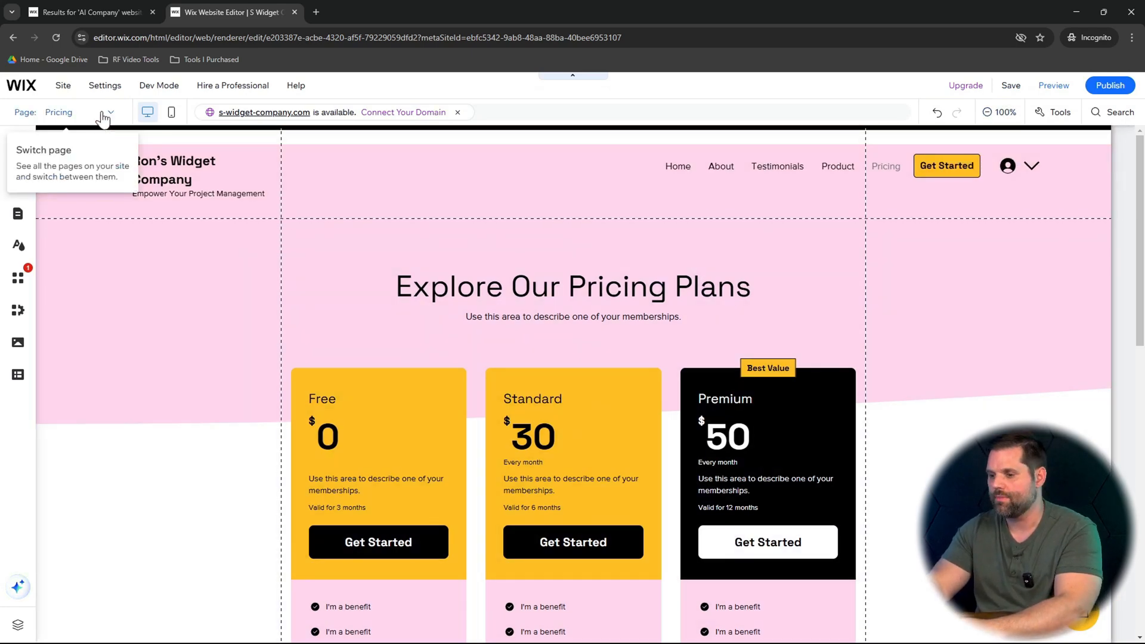
- Switch to the Home page and move the Welcome section's heading slightly up and left, against the column's edge
left_click(102, 113)
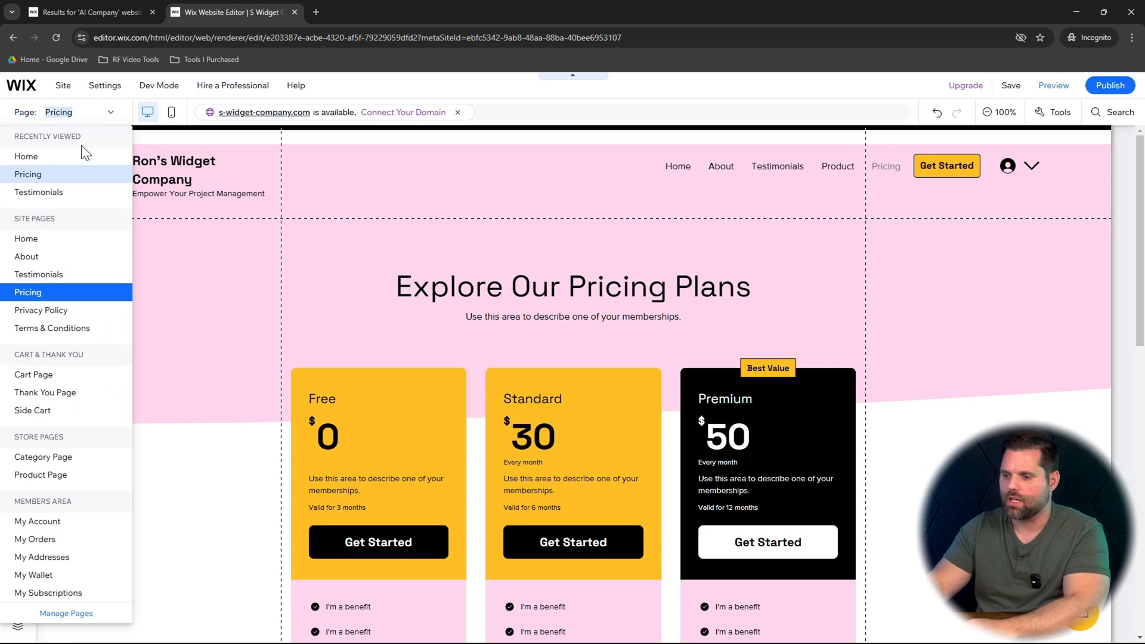
left_click(70, 156)
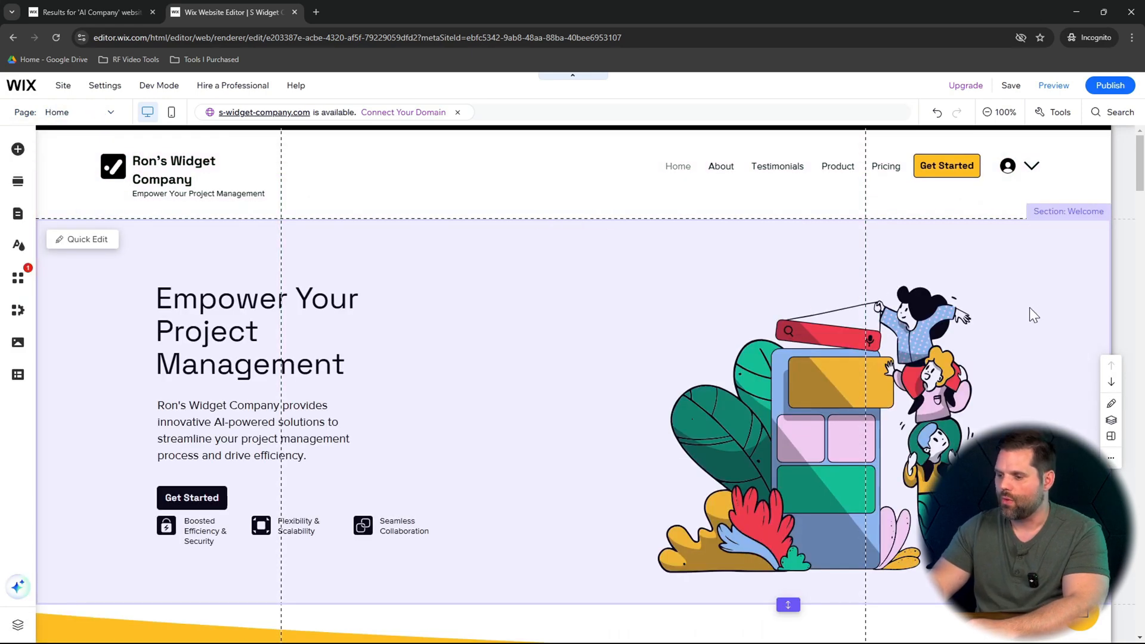
scroll(1030, 307, "down", 2)
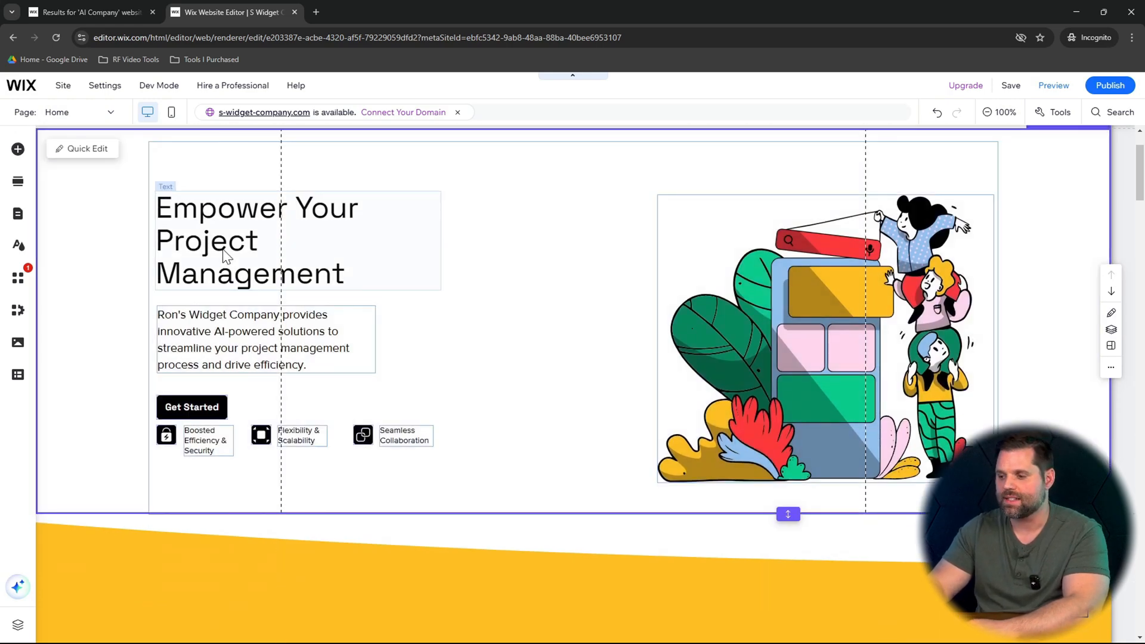
left_click_drag(226, 256, 215, 231)
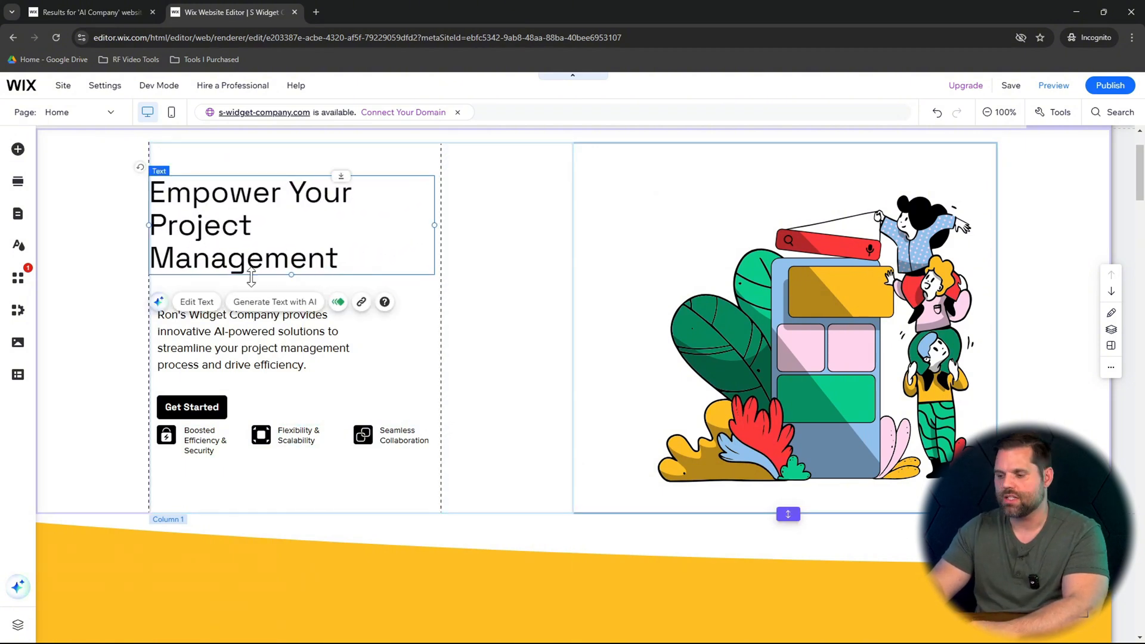
- Set the Welcome section's company description paragraph to font size 24 px and make it bold
left_click(243, 345)
double_click(235, 325)
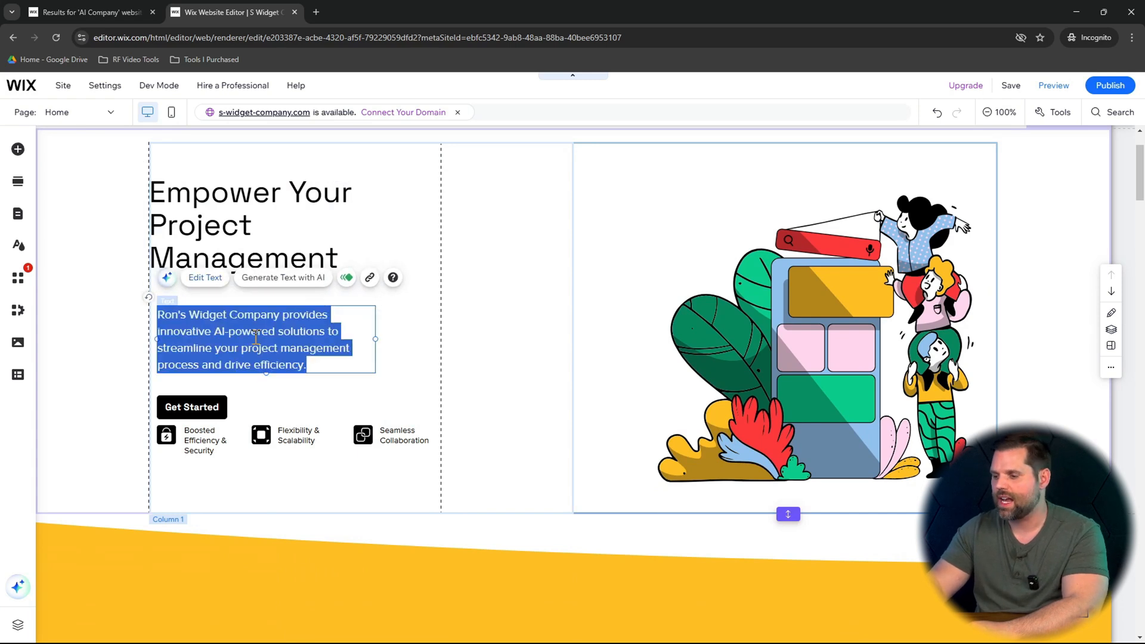
left_click(553, 318)
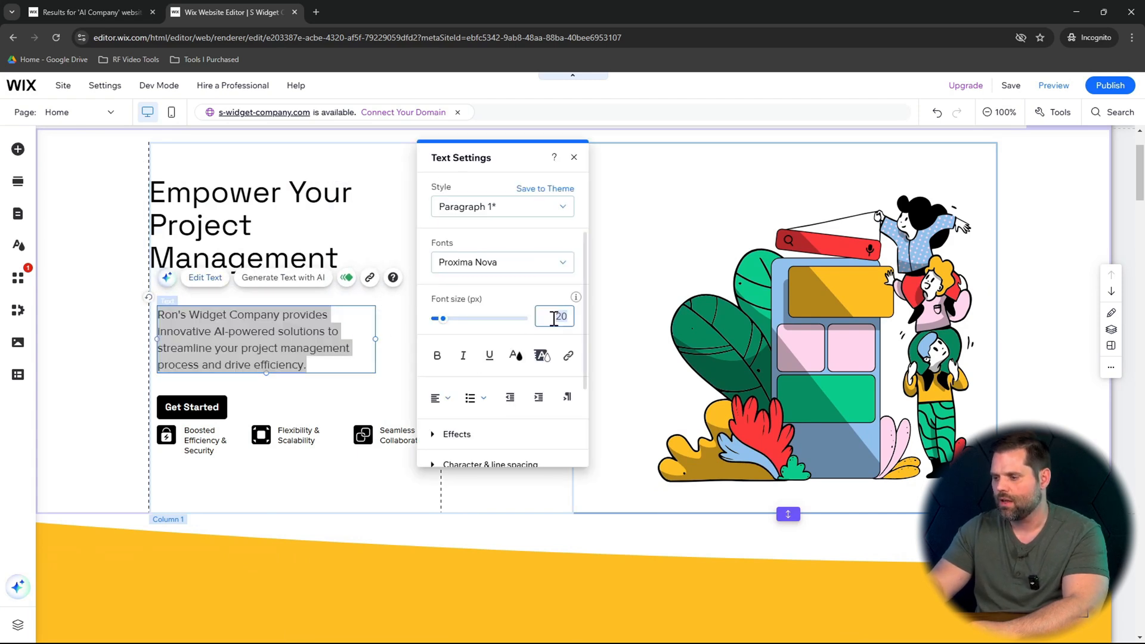
type("24")
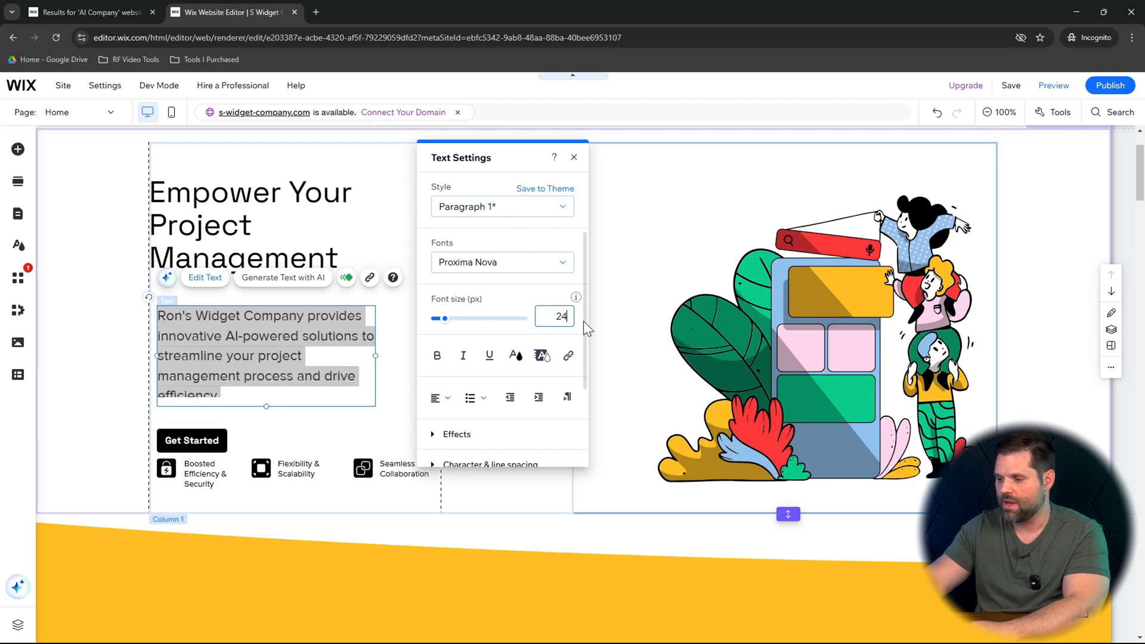
left_click(437, 358)
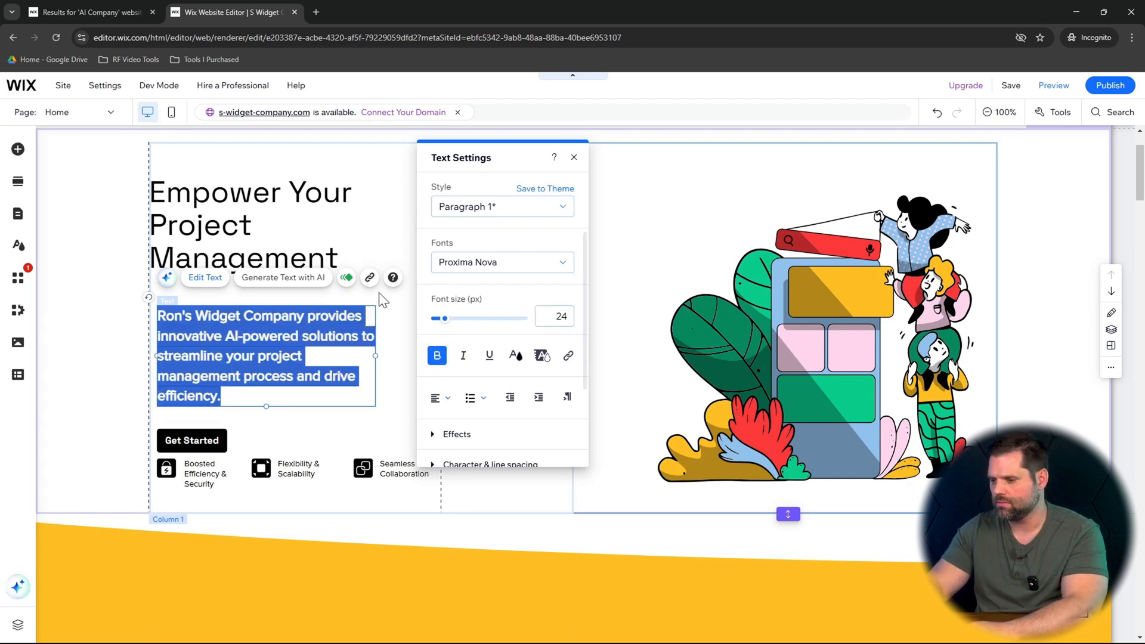
left_click(707, 274)
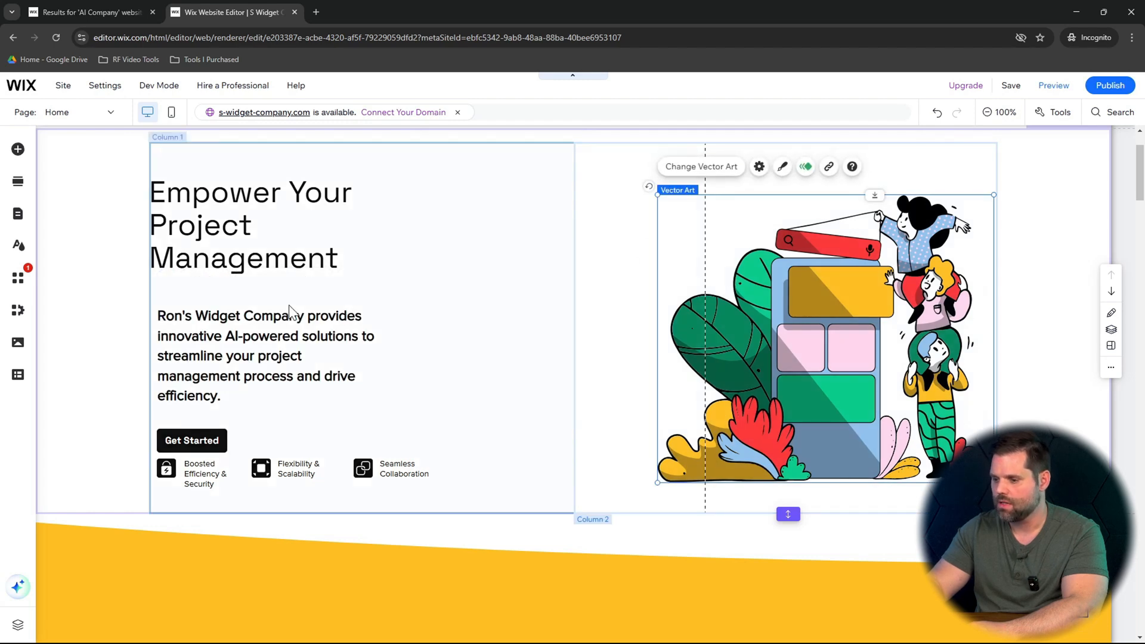
- Change the text color of the Welcome section's description paragraph to the theme's yellow-orange
left_click(284, 340)
double_click(284, 340)
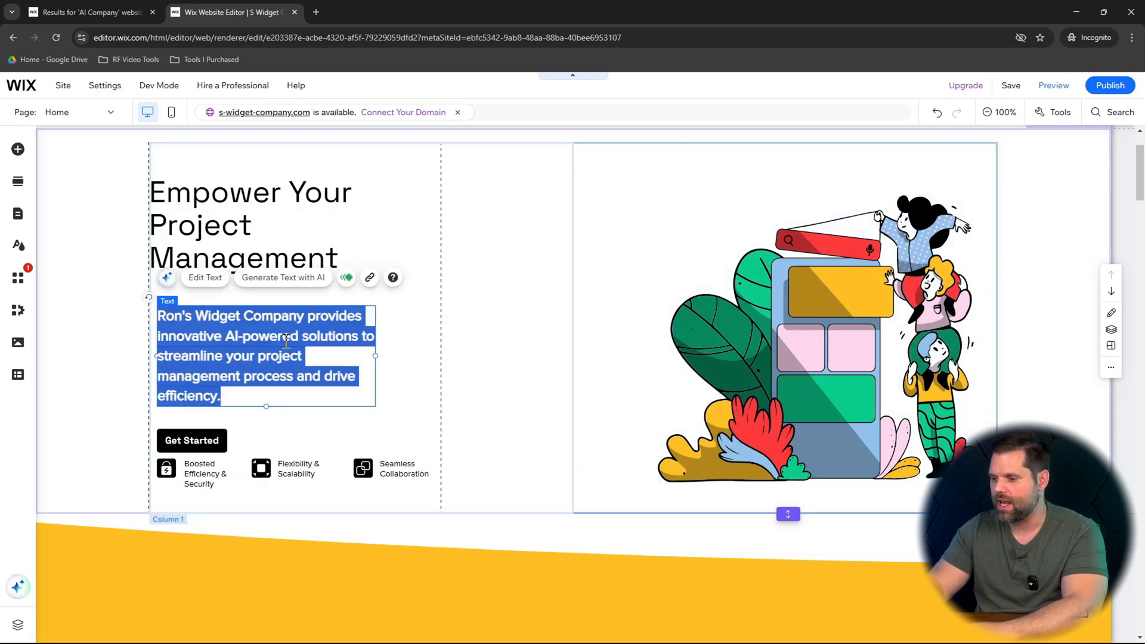
left_click(513, 357)
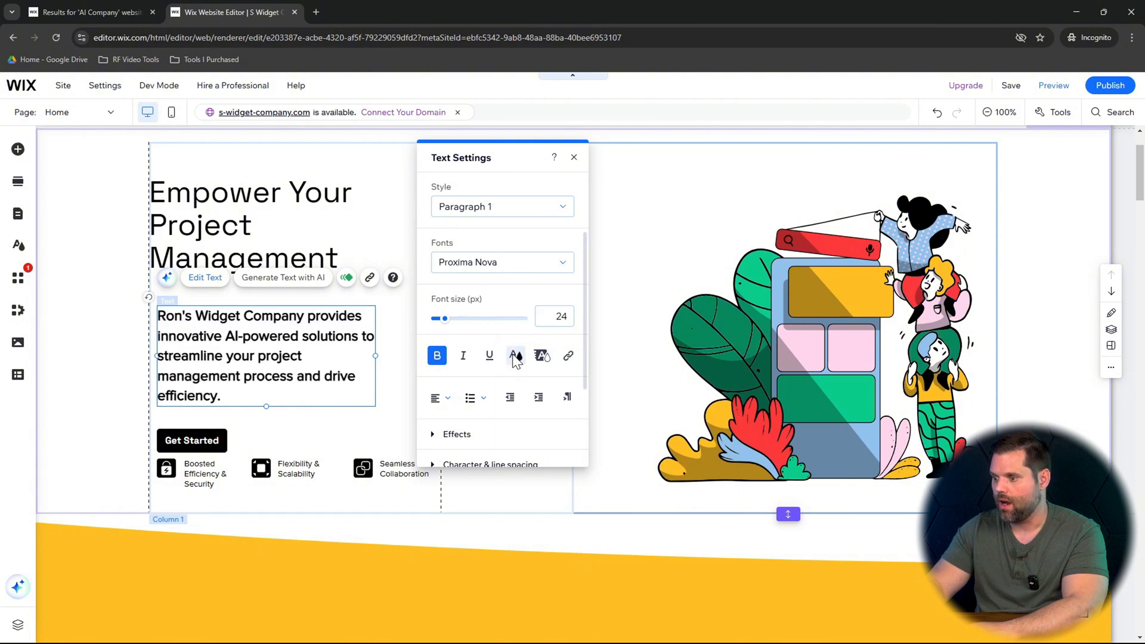
left_click(454, 278)
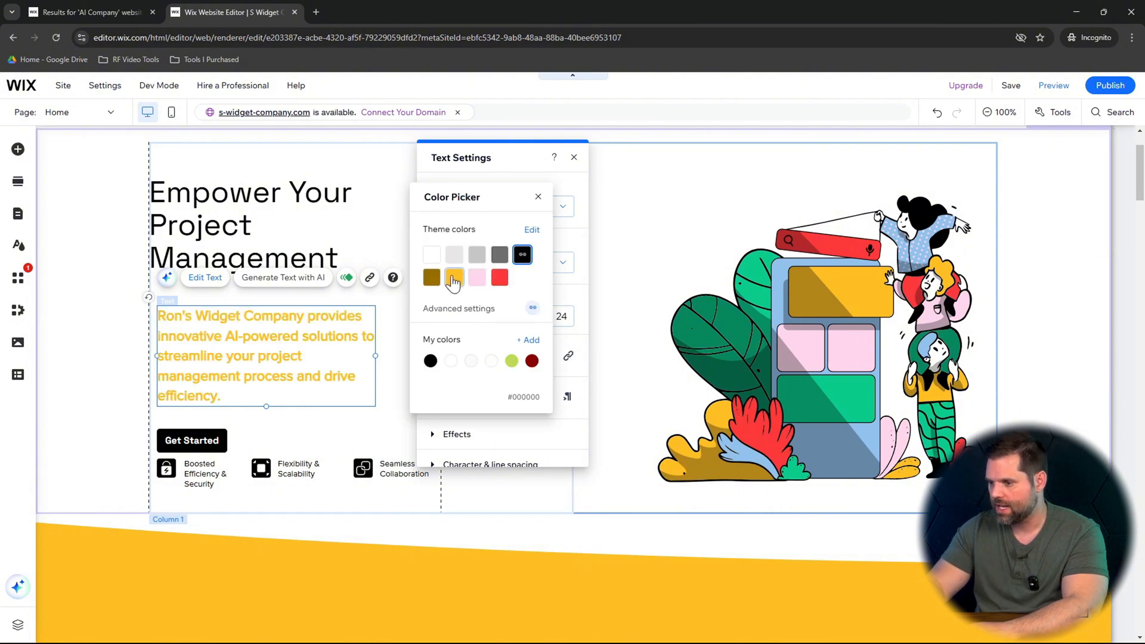
left_click(634, 277)
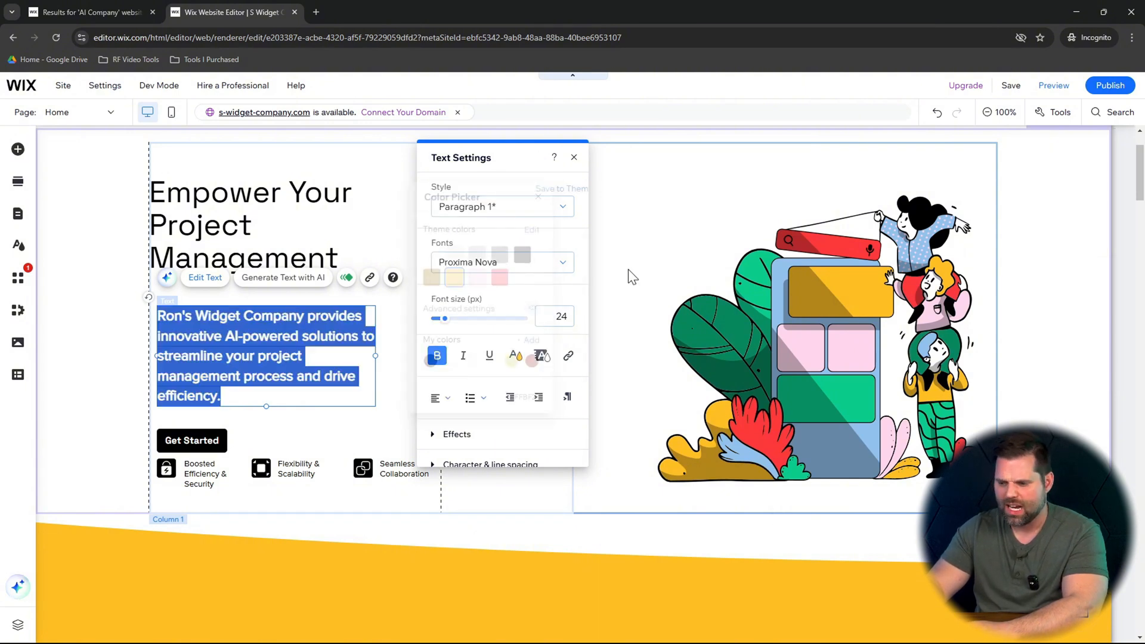
left_click(1036, 214)
- Check which page the Welcome section's Get Started button links to, and select the section's vector illustration
scroll(685, 297, "up", 2)
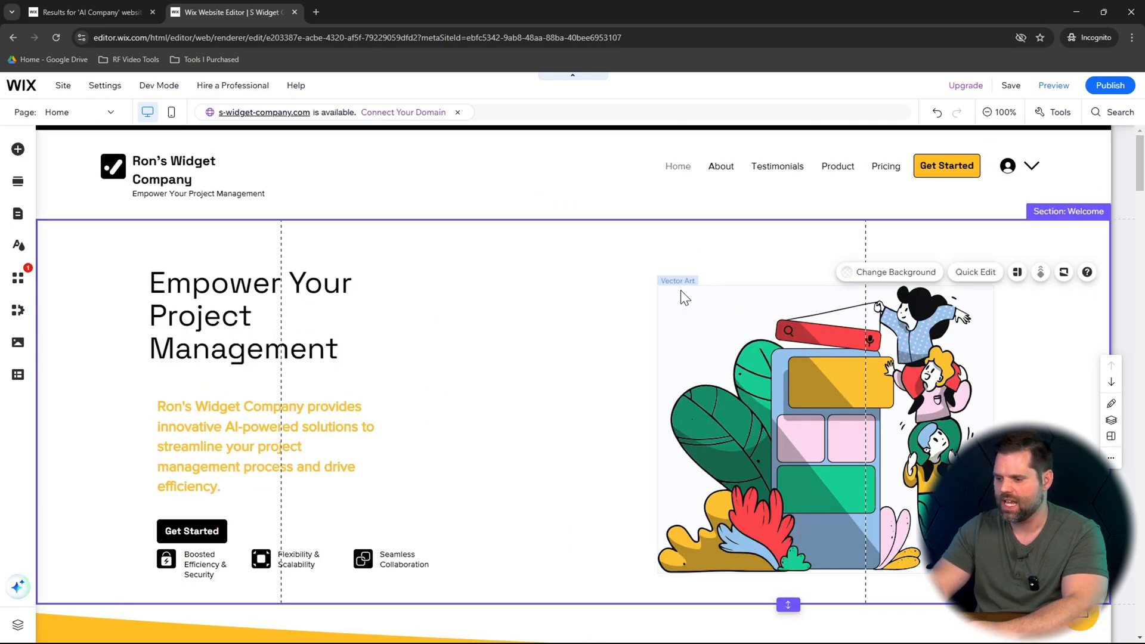
scroll(685, 297, "down", 1)
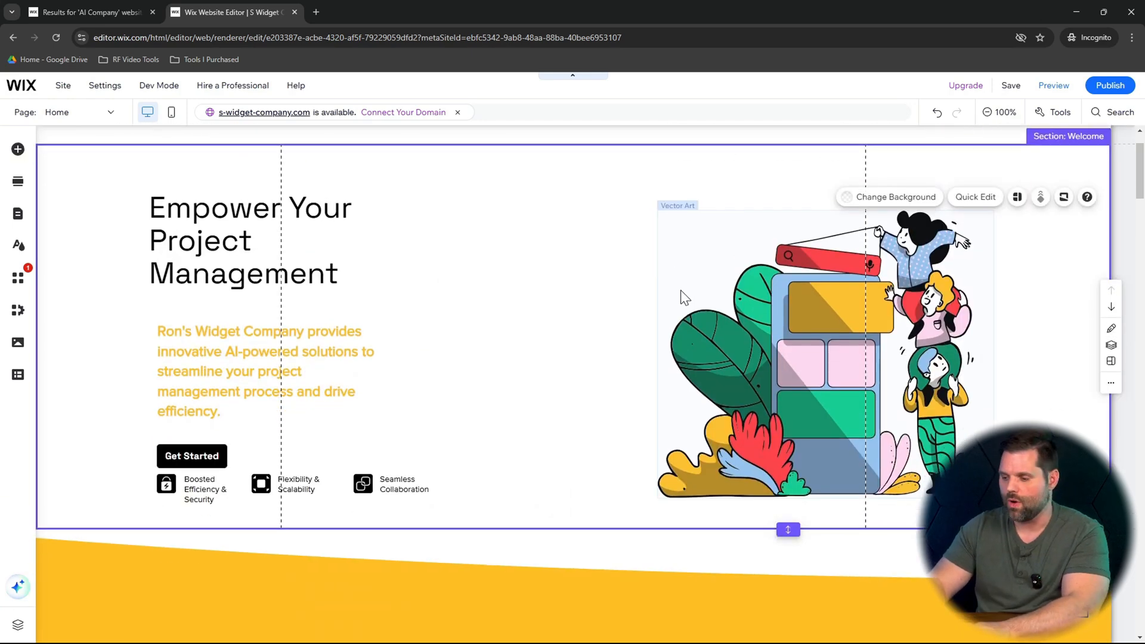
left_click(208, 465)
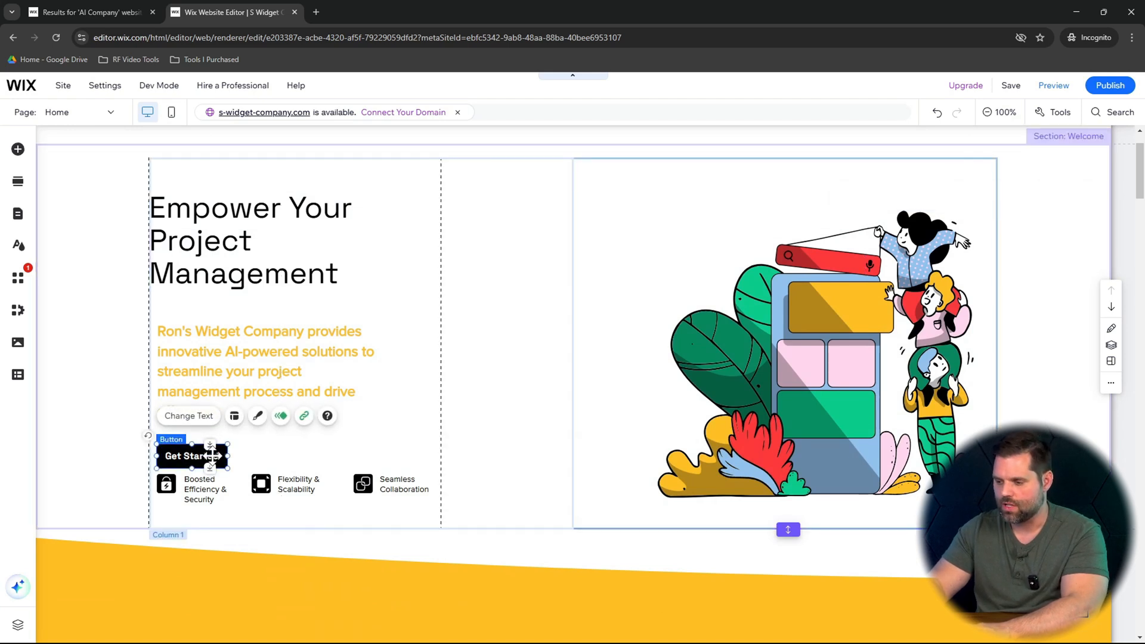
left_click(305, 416)
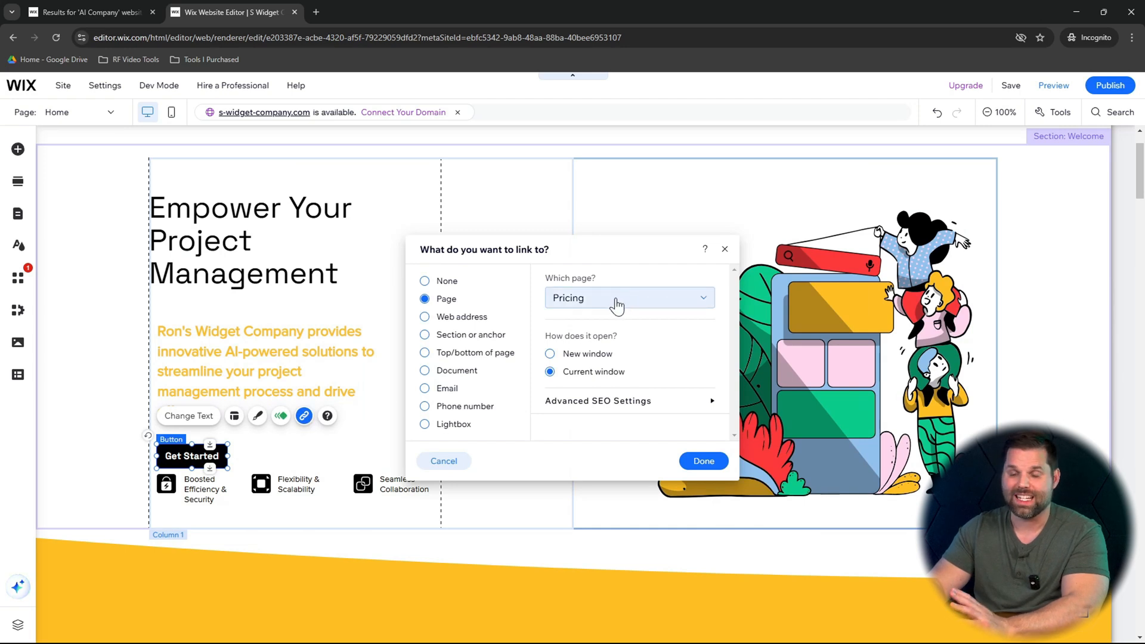
left_click(726, 250)
left_click(493, 353)
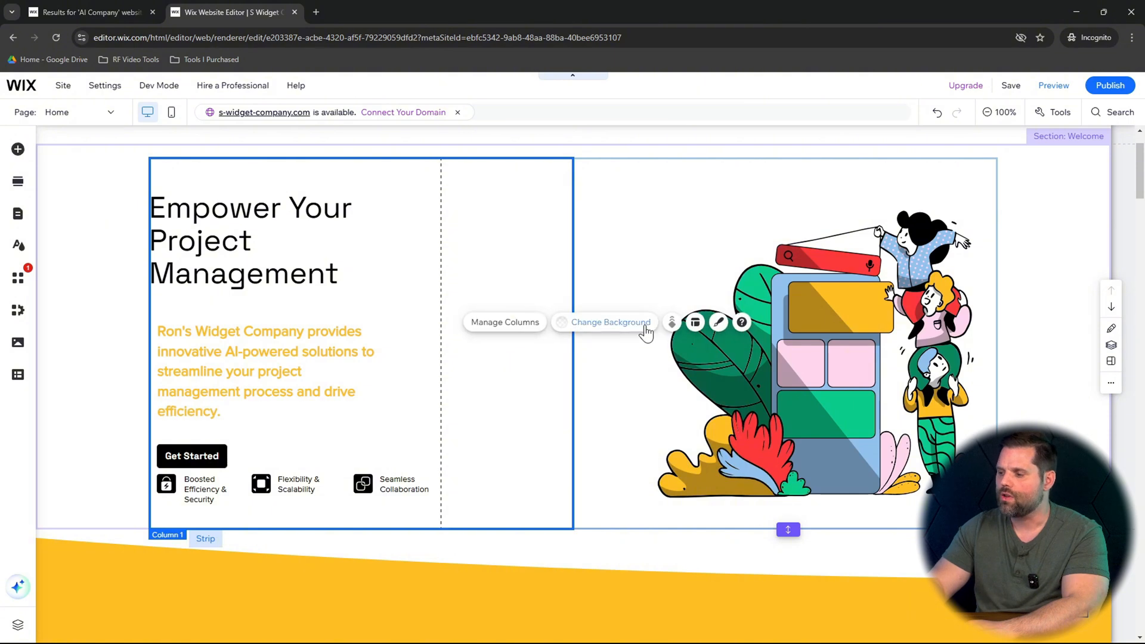
left_click(1041, 322)
left_click(839, 356)
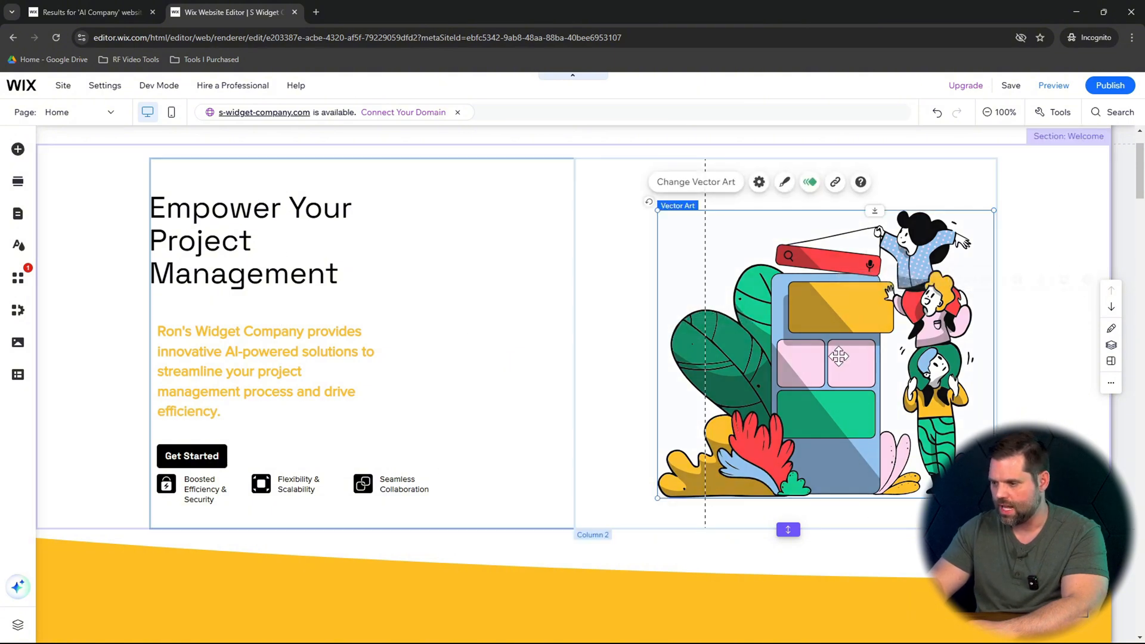
- Start replacing the Efficient Workflows image under Our Offerings and browse the Media from Wix, Shutterstock and Unsplash sources
scroll(838, 358, "down", 3)
scroll(839, 361, "up", 4)
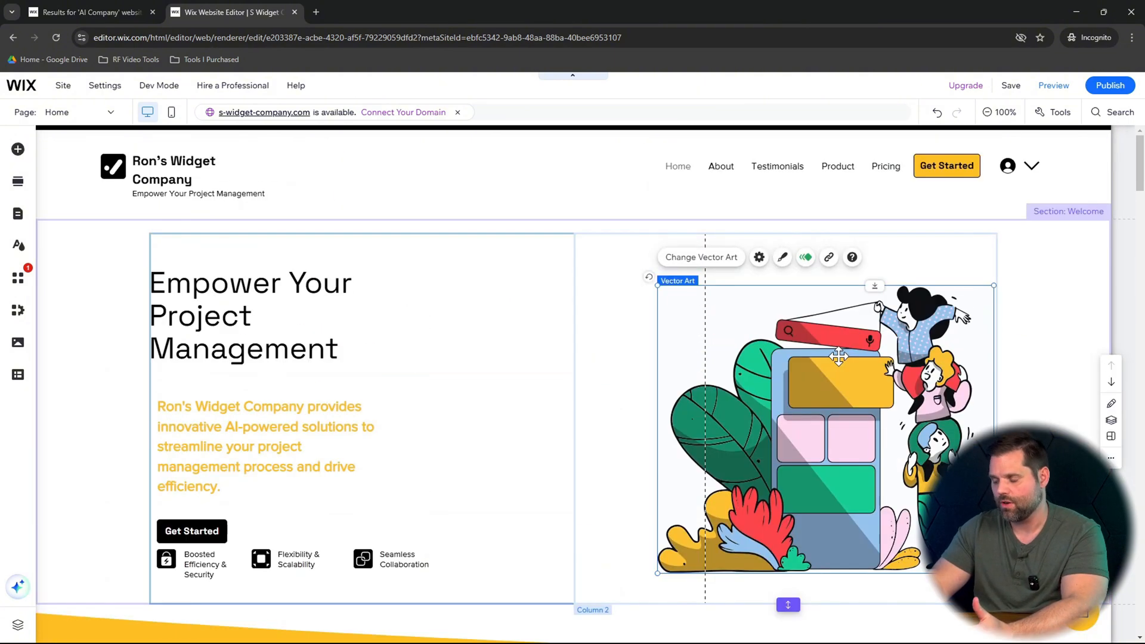
scroll(840, 360, "down", 15)
scroll(839, 358, "up", 7)
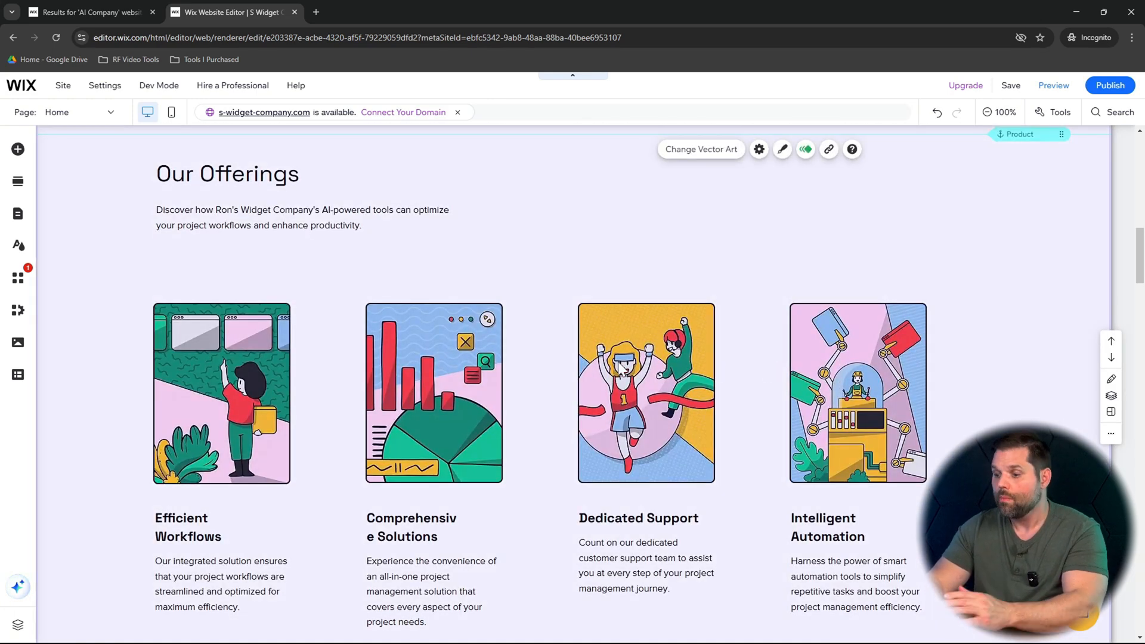
left_click(239, 402)
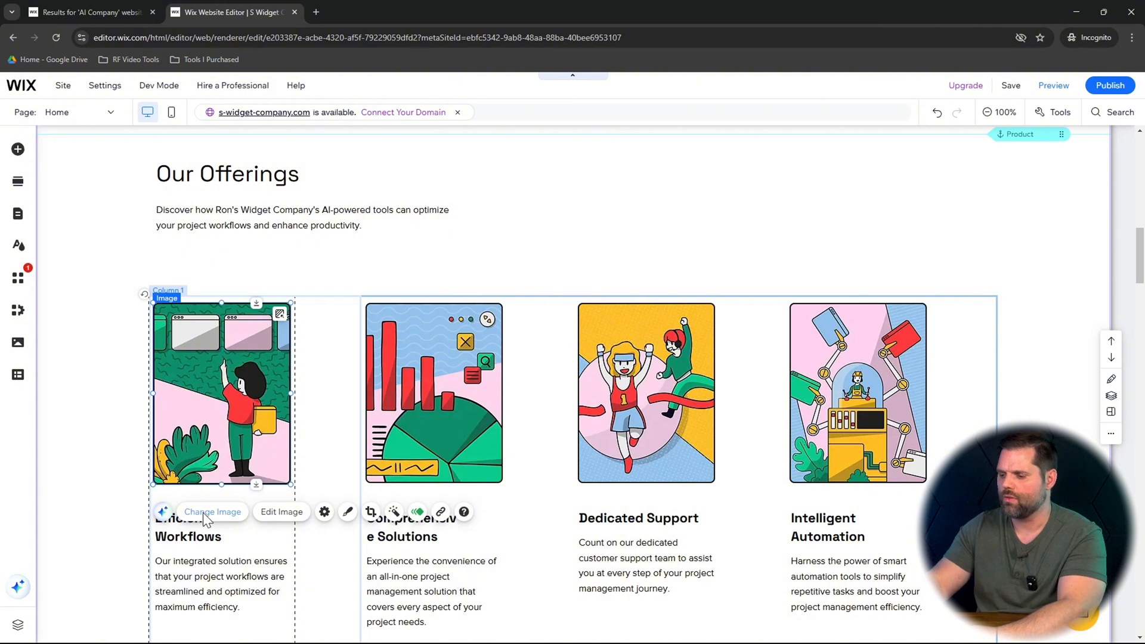
left_click(229, 505)
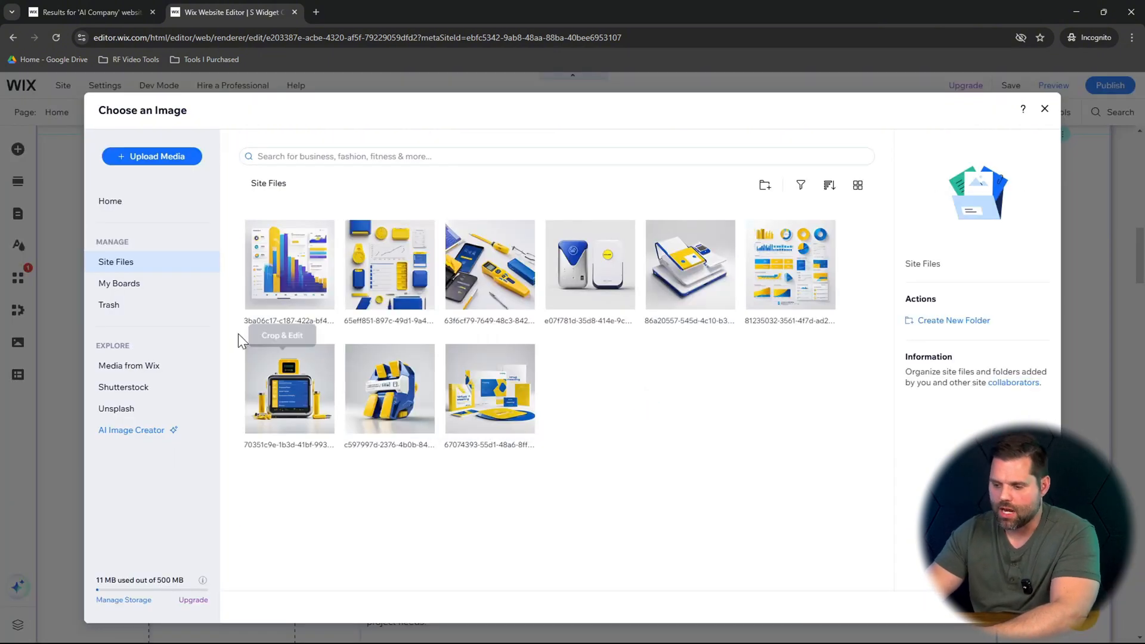
left_click(132, 366)
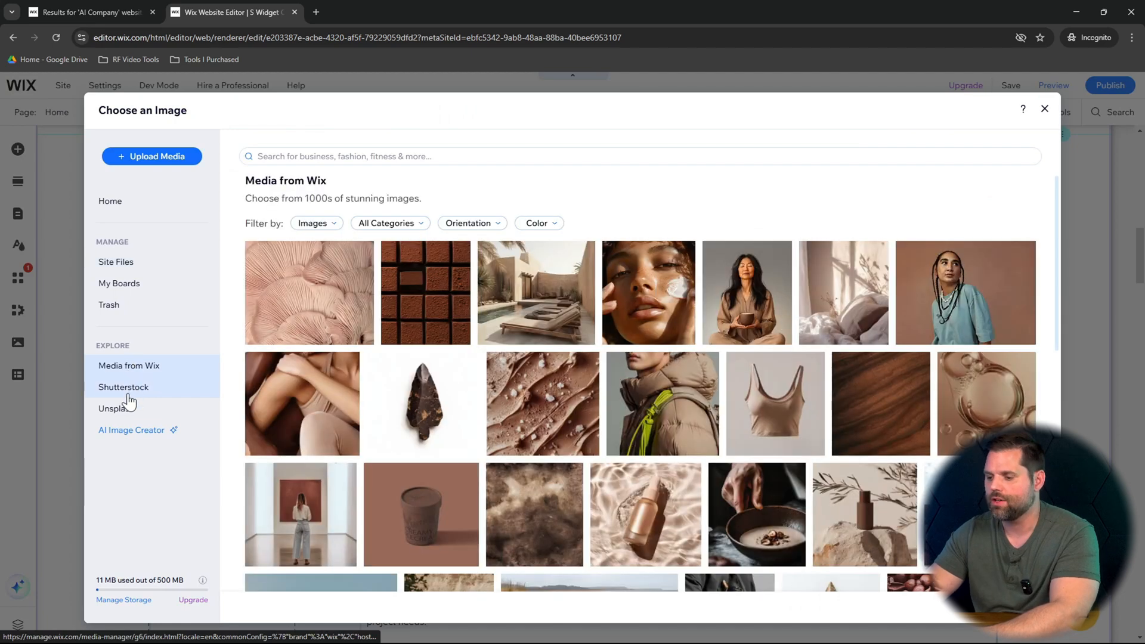
left_click(128, 392)
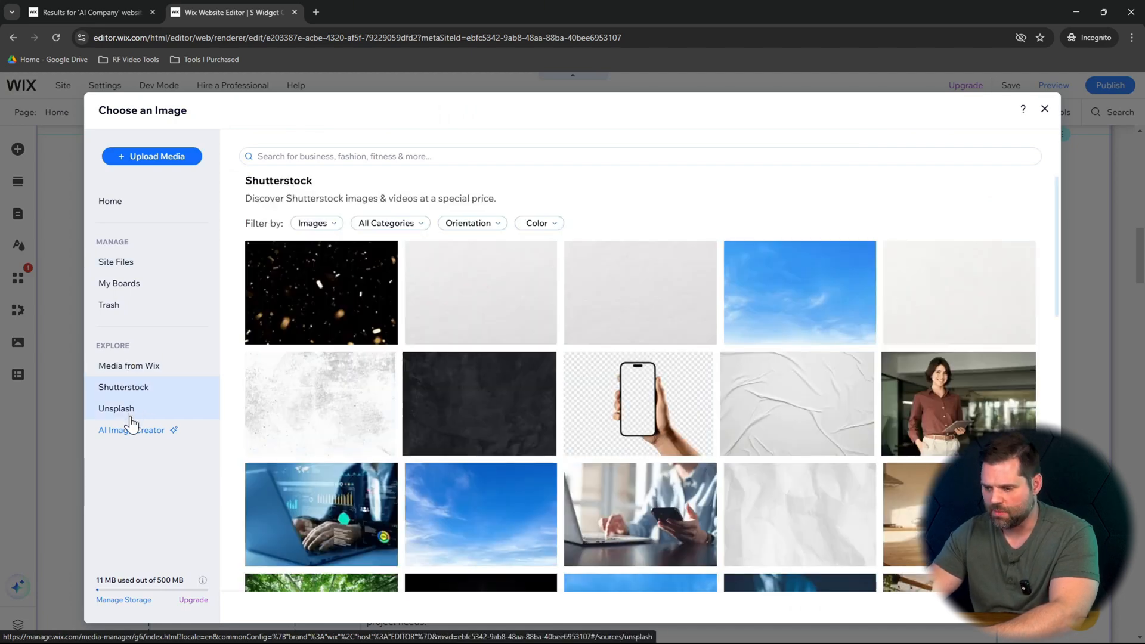
left_click(131, 417)
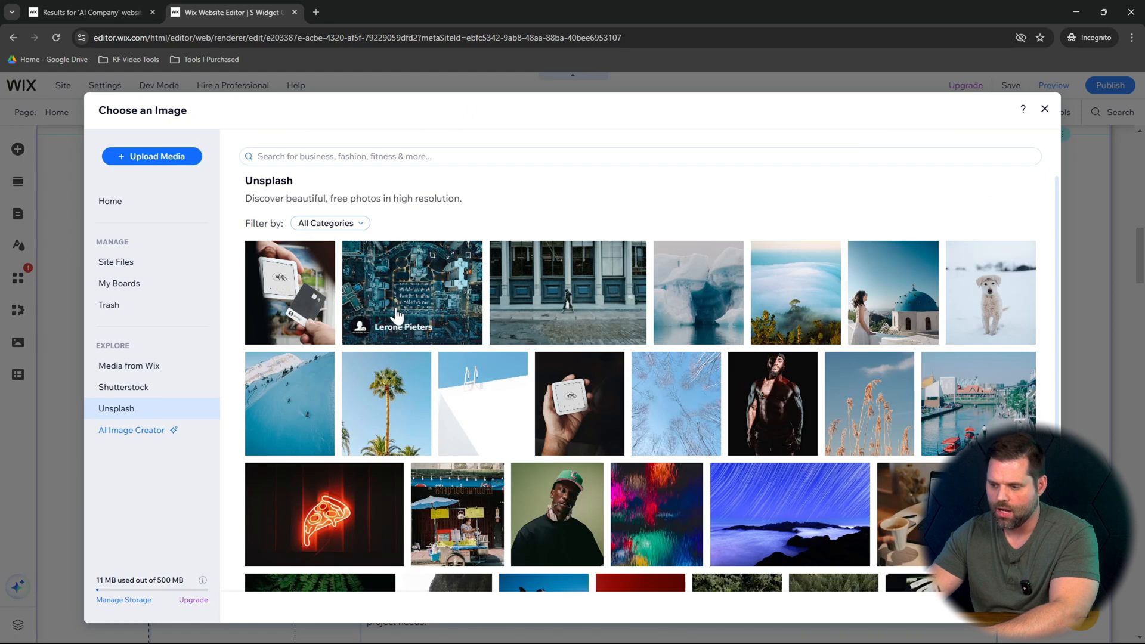
- Generate a Photo-style picture with the AI Image Creator from the description "An image of an iPad with an app loaded on to it."
left_click(145, 437)
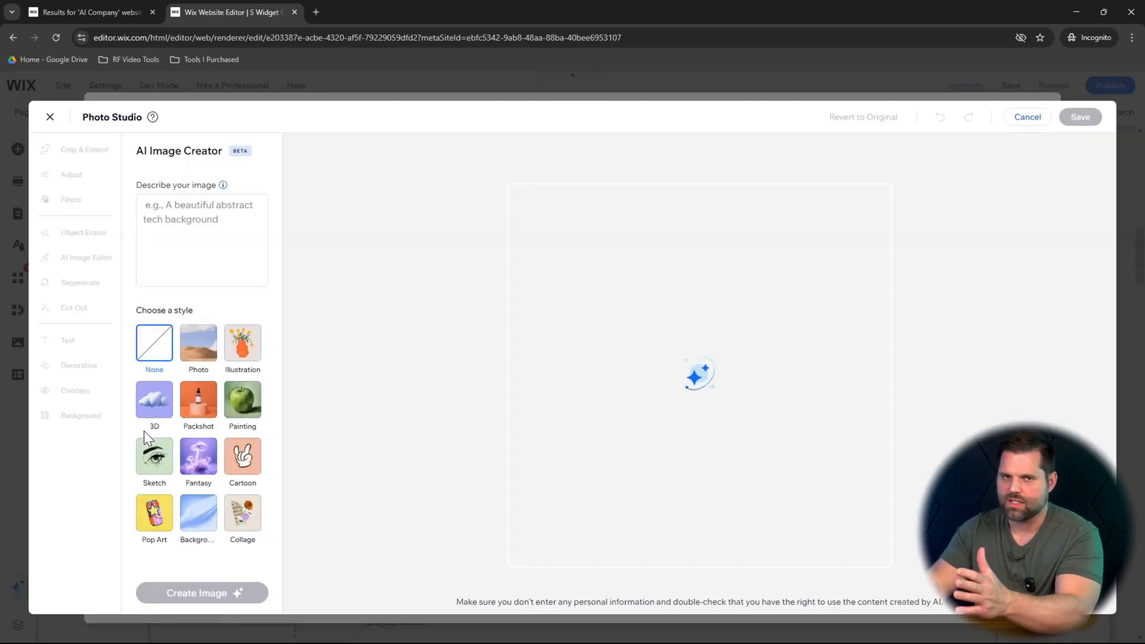
left_click(203, 251)
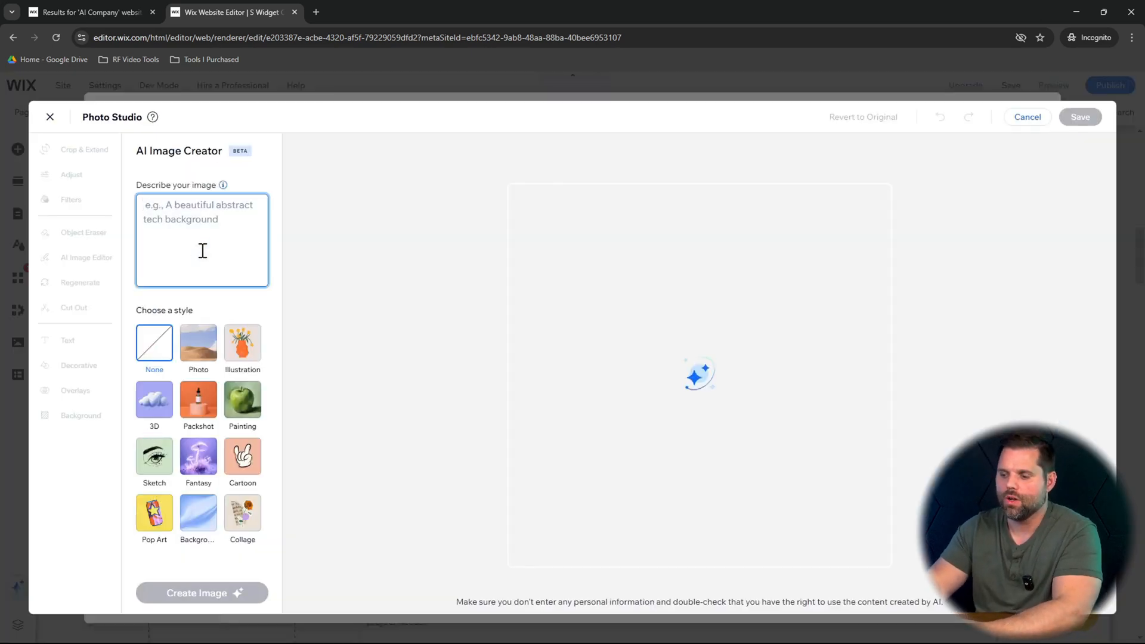
left_click(188, 349)
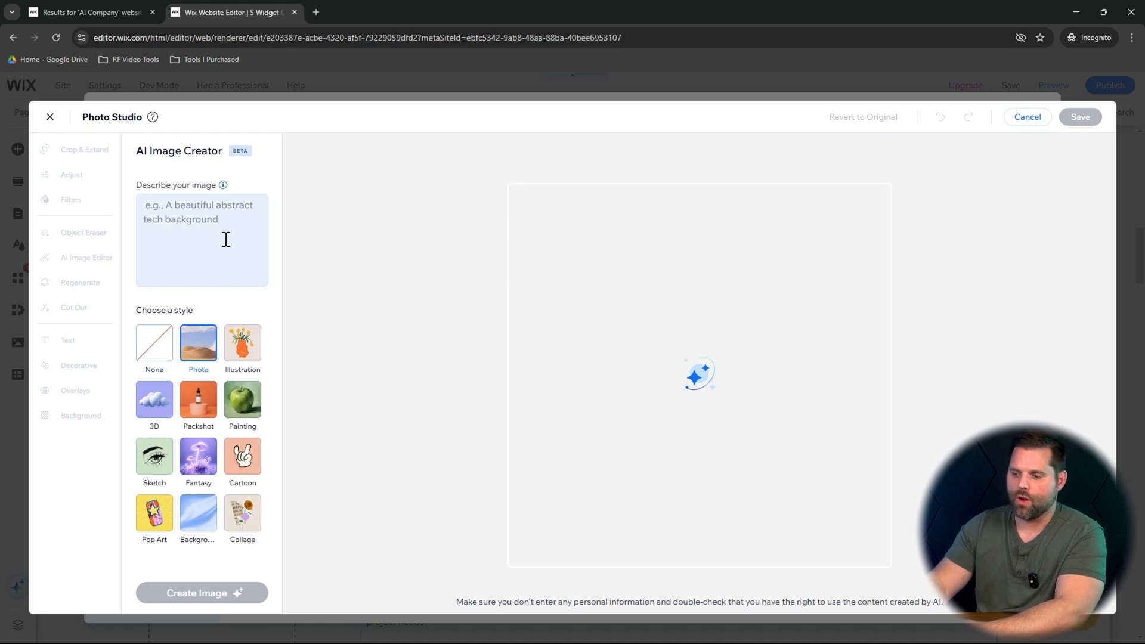
type("An image of an iPad")
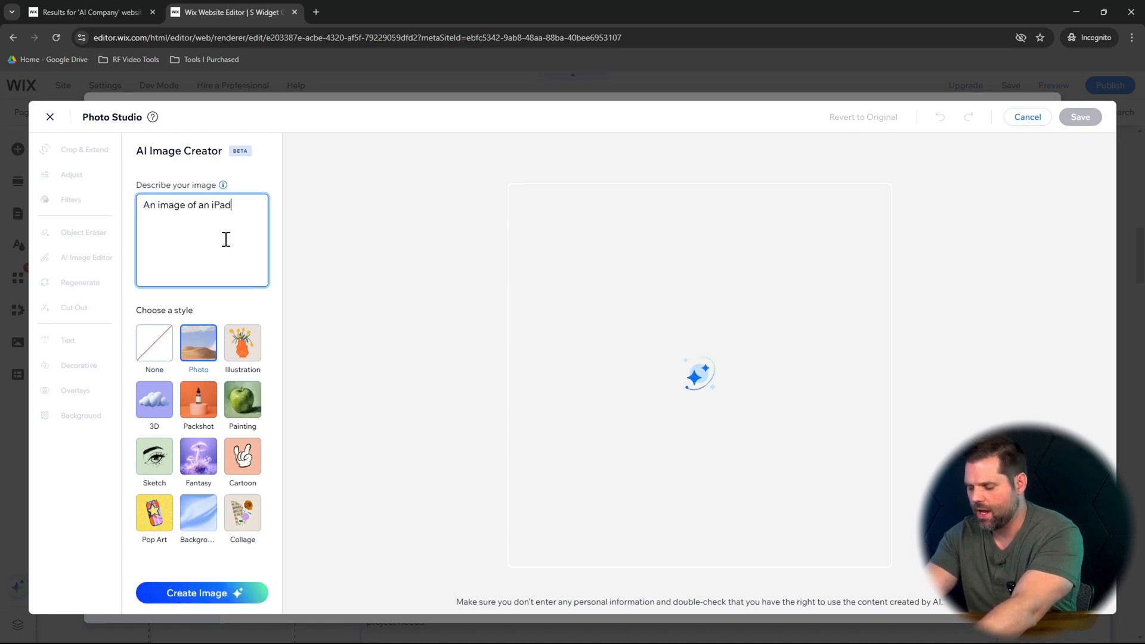
type(" with an app loaded on to it.")
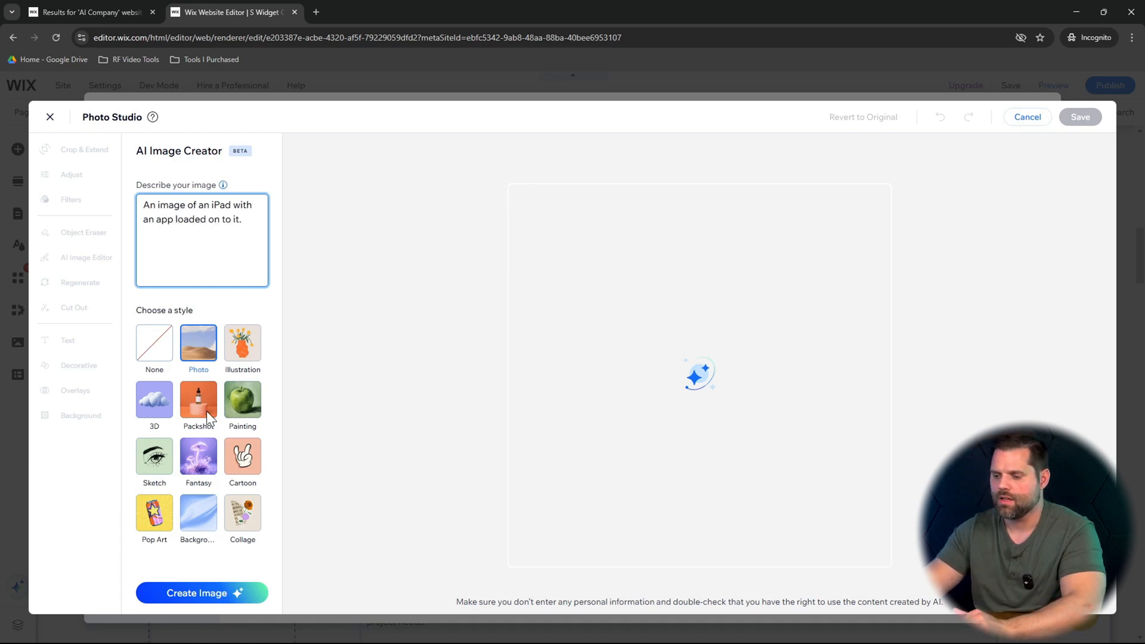
left_click(204, 593)
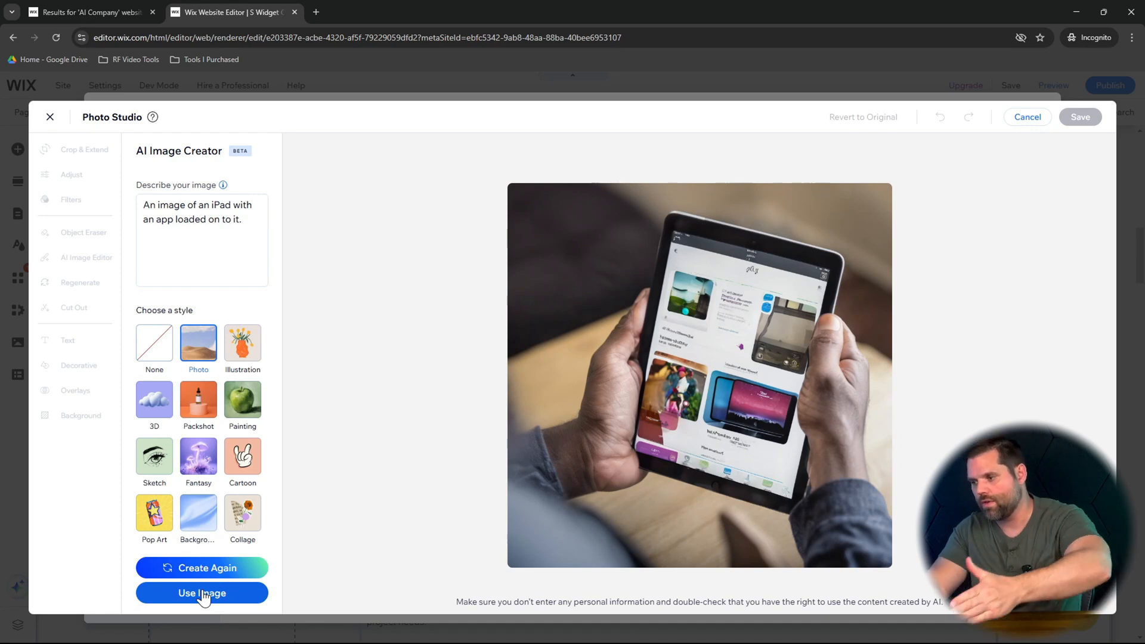
- Accept the generated iPad image and save it uncropped to the site files
mouse_move(807, 389)
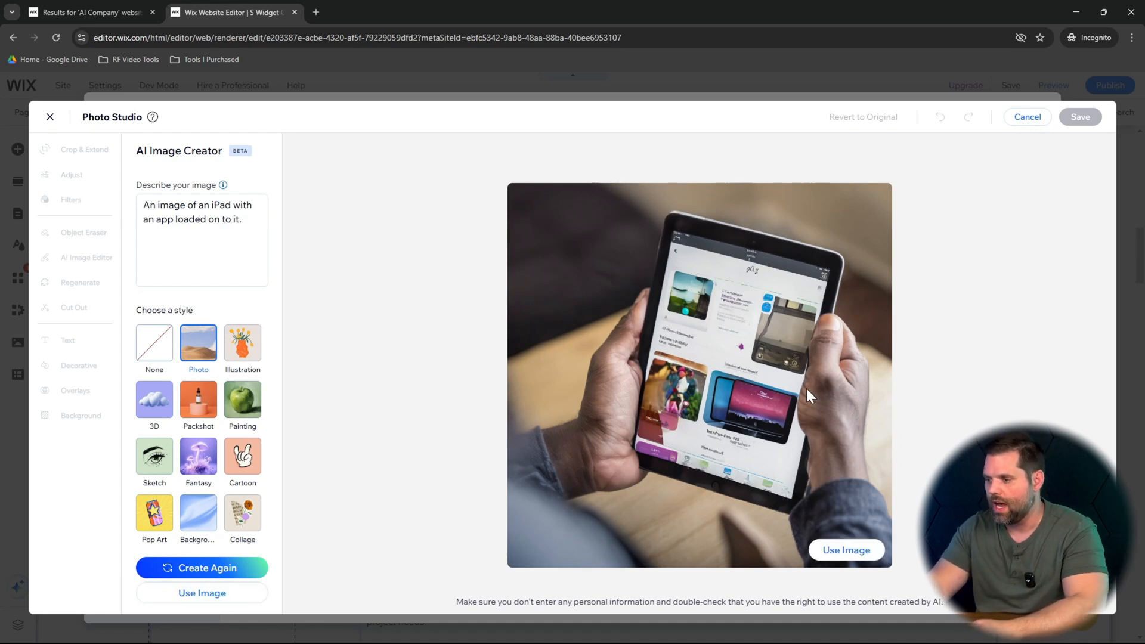
left_click(857, 564)
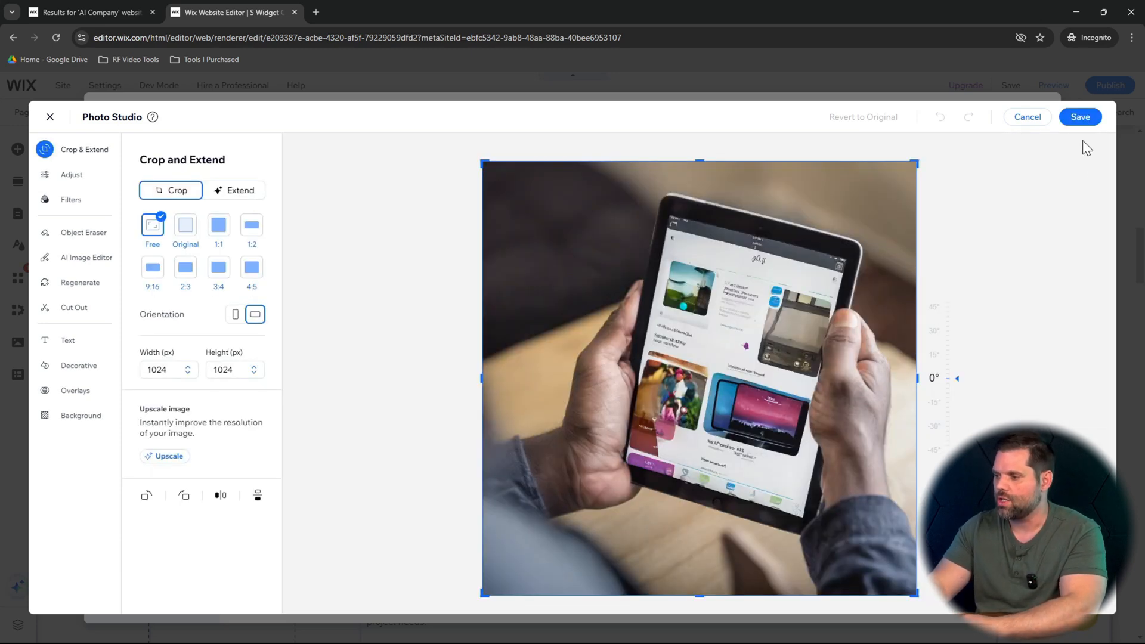
left_click(1086, 122)
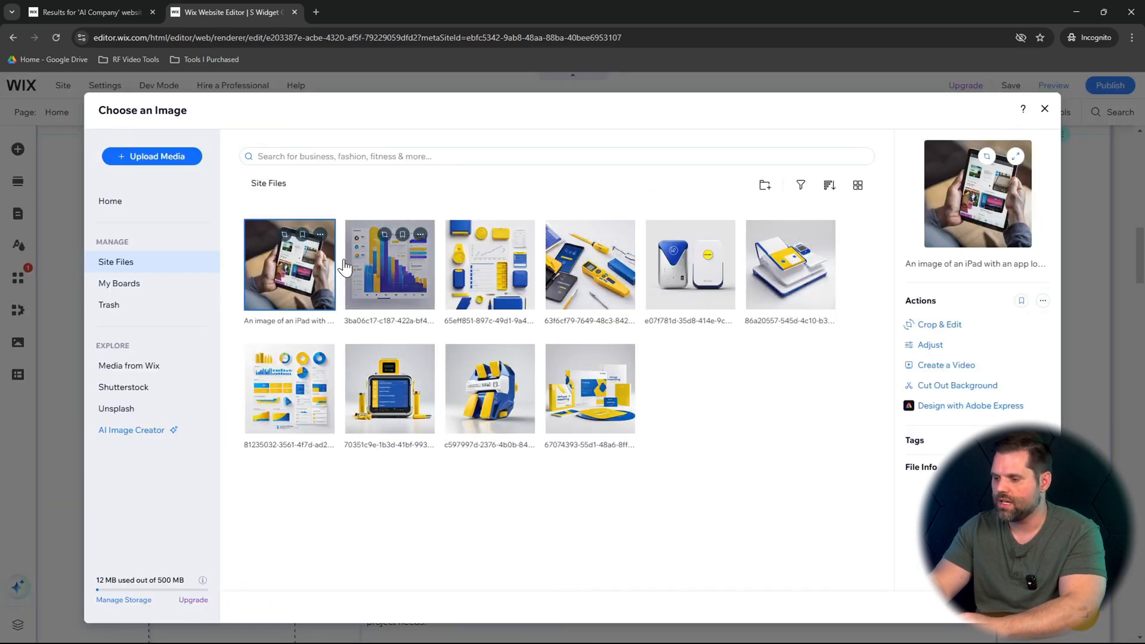
- Use the generated iPad image as the Efficient Workflows picture under Our Offerings
left_click(1014, 606)
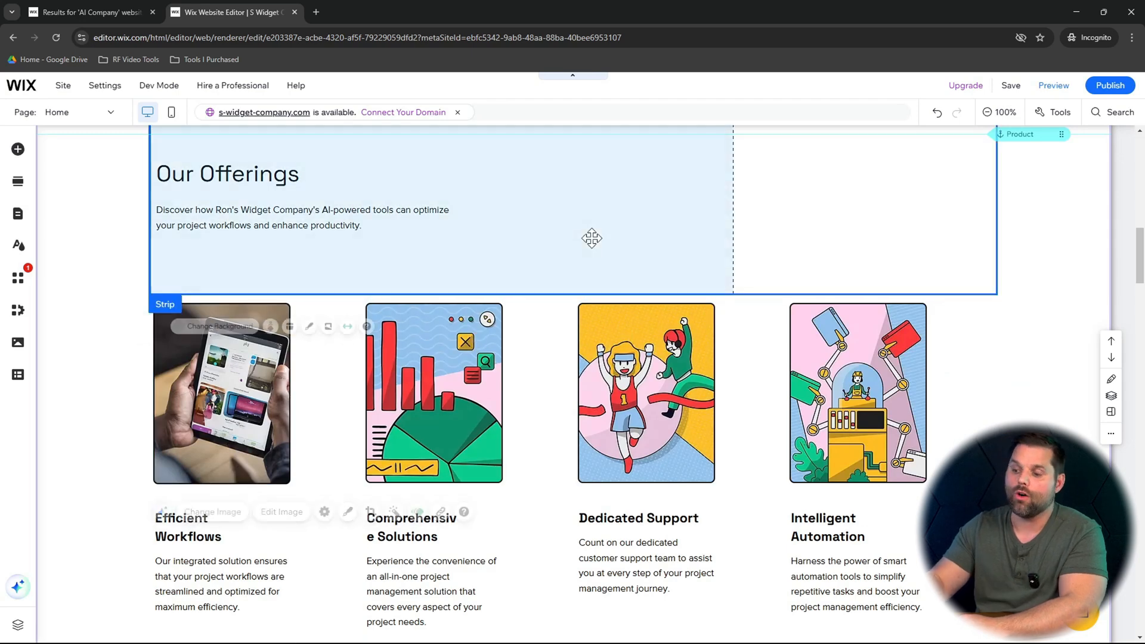
left_click(592, 239)
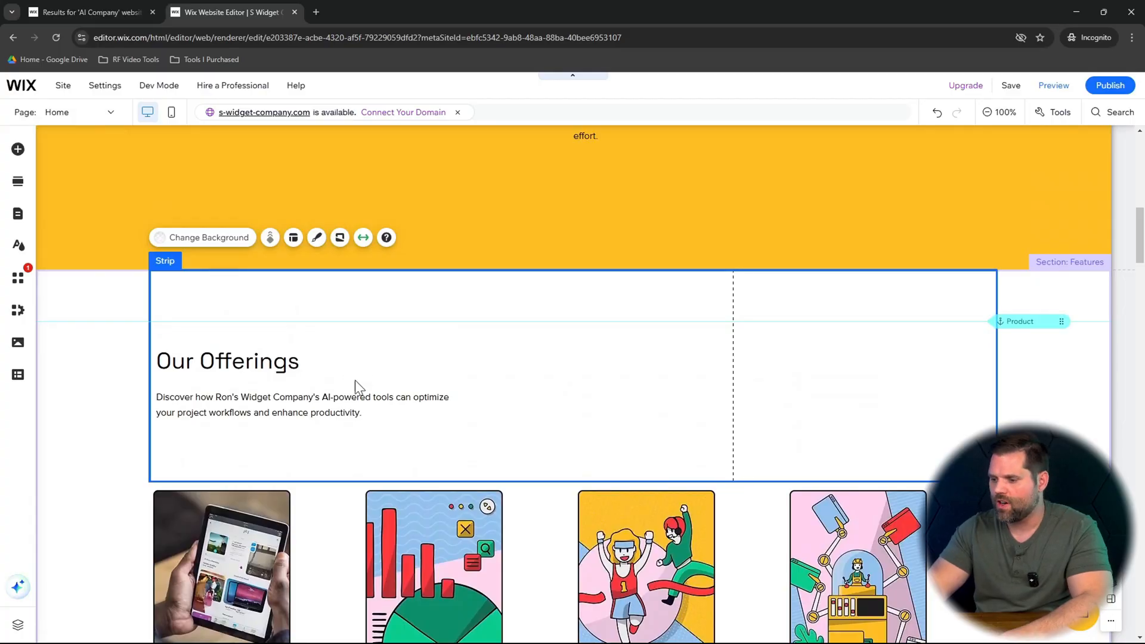
- Review the home page from Our Offerings through Engineered for Excellence to the client logos in Trusted by Industry Leaders
scroll(355, 382, "down", 5)
scroll(356, 382, "down", 7)
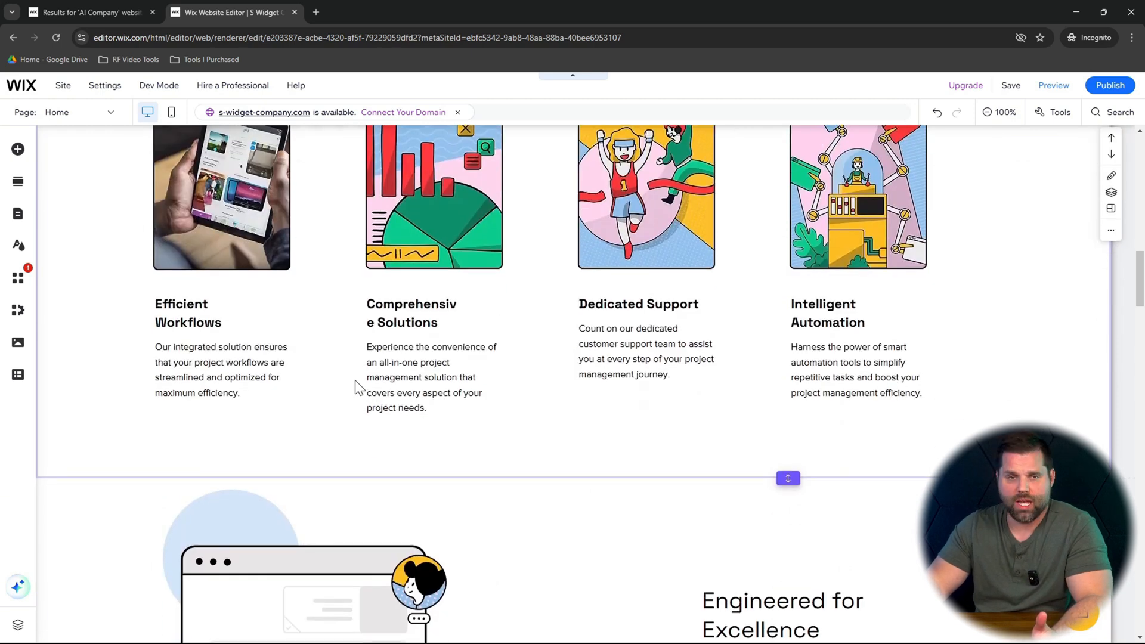
scroll(355, 387, "down", 2)
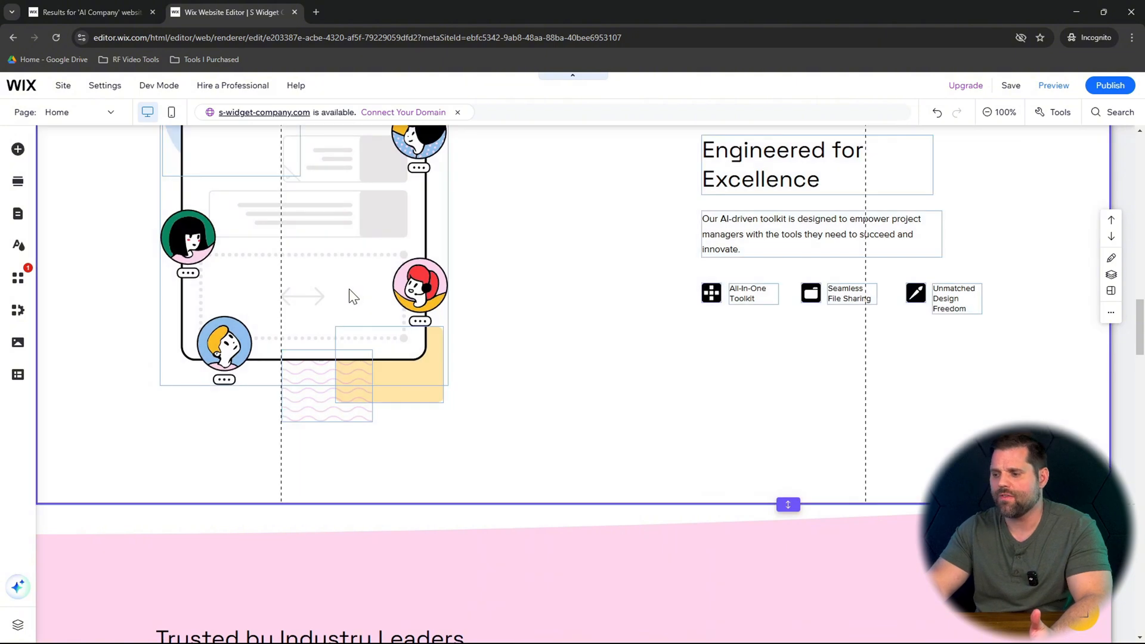
scroll(636, 507, "down", 2)
scroll(636, 515, "down", 1)
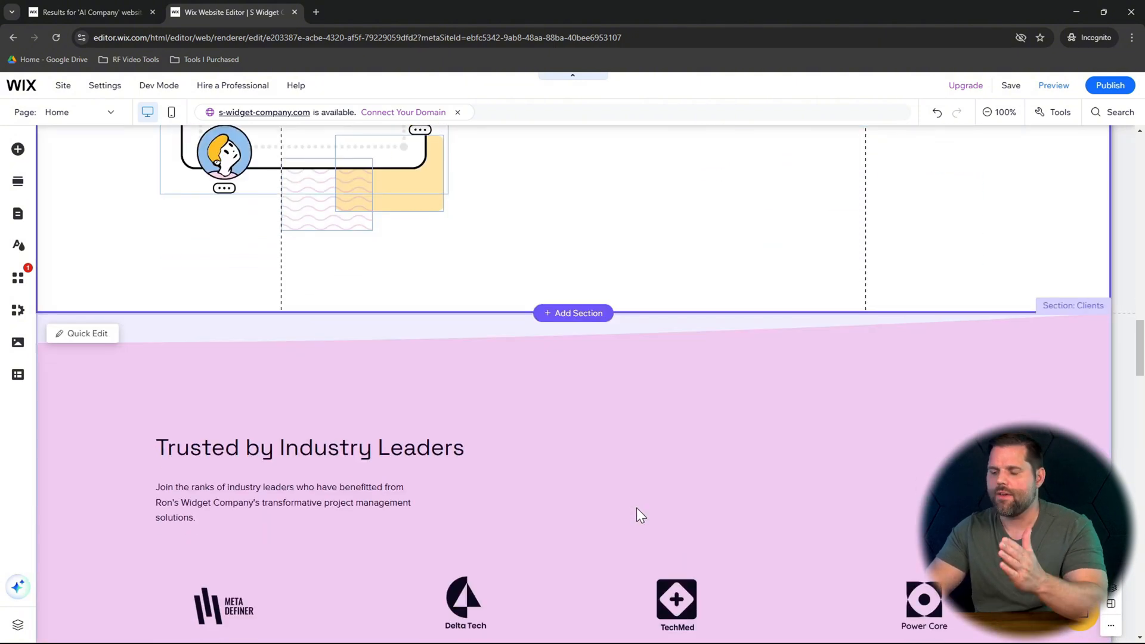
scroll(637, 508, "down", 1)
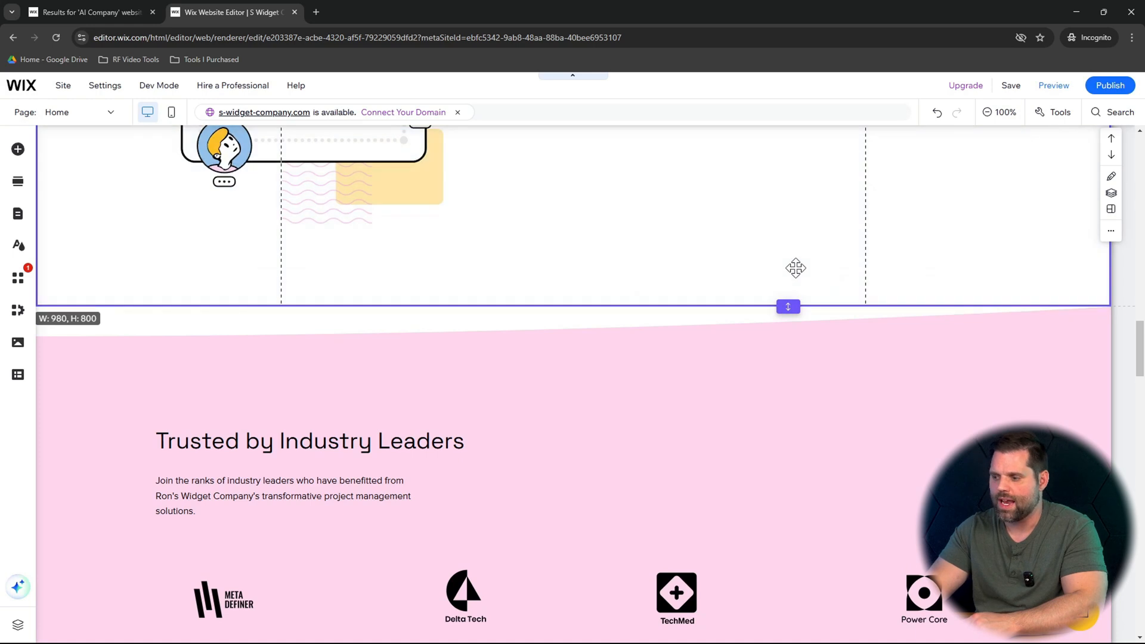
left_click_drag(796, 268, 792, 275)
scroll(624, 520, "down", 2)
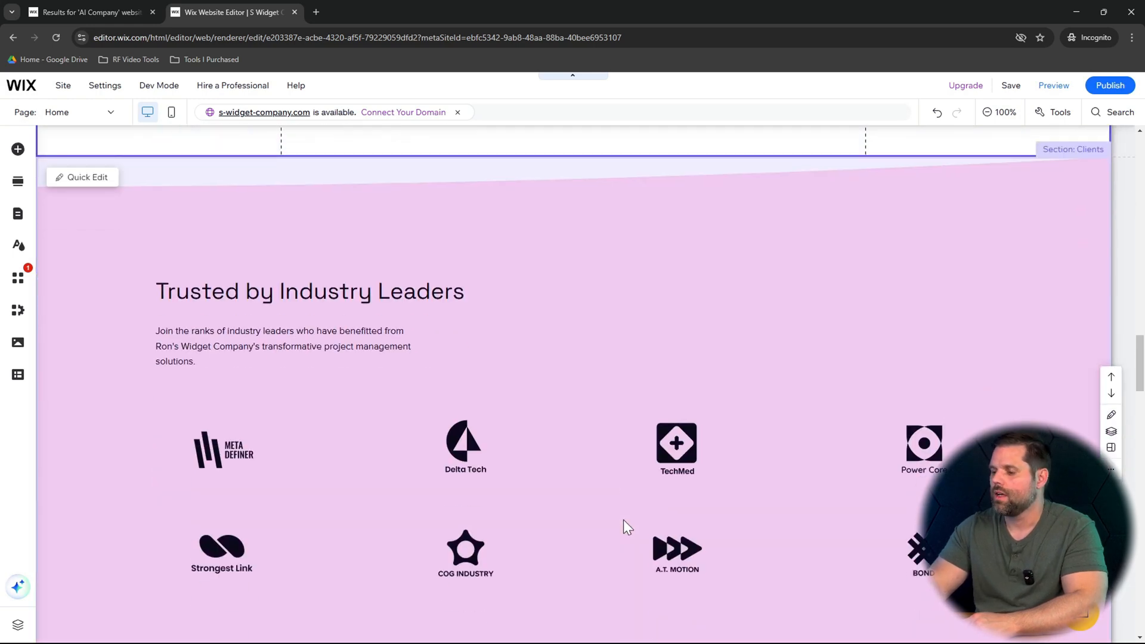
scroll(624, 520, "down", 1)
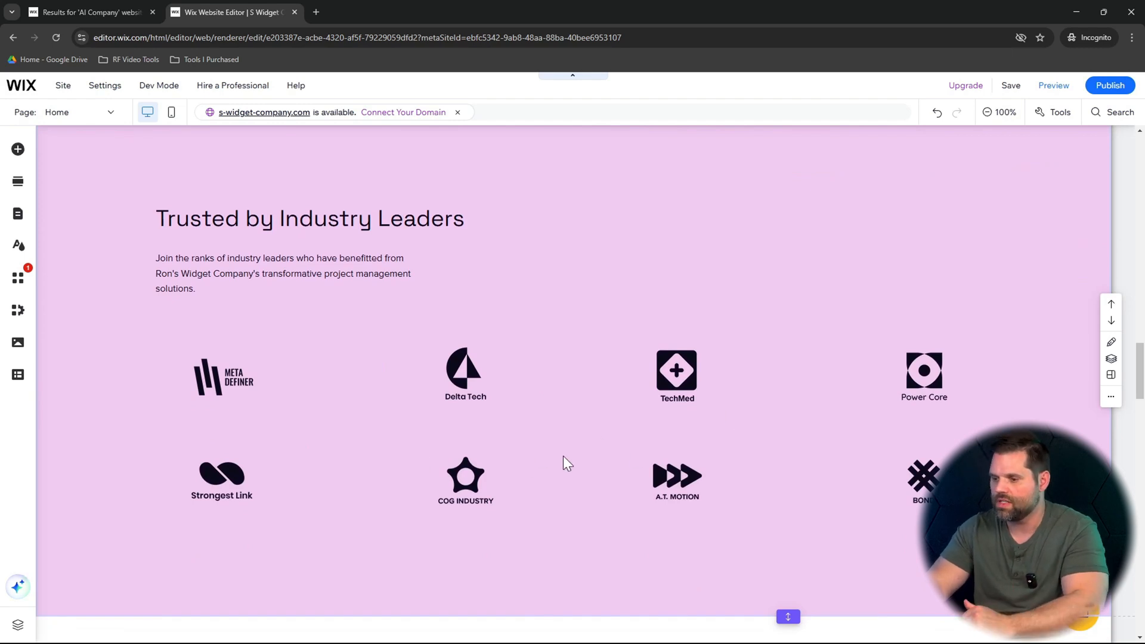
scroll(564, 459, "down", 3)
scroll(564, 460, "up", 3)
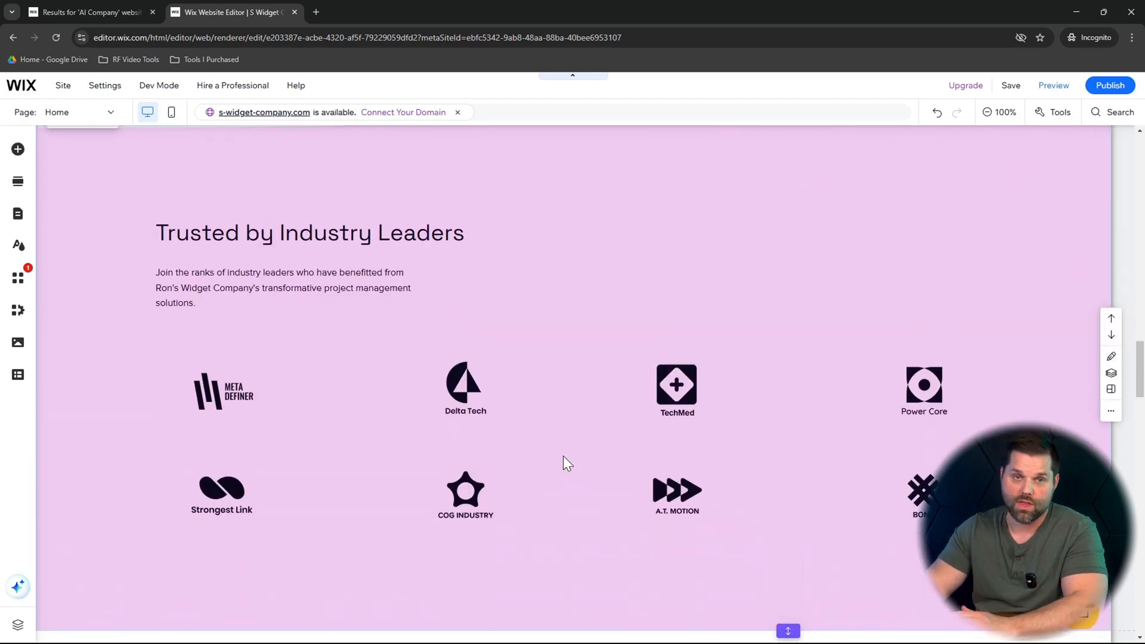
scroll(566, 508, "up", 2)
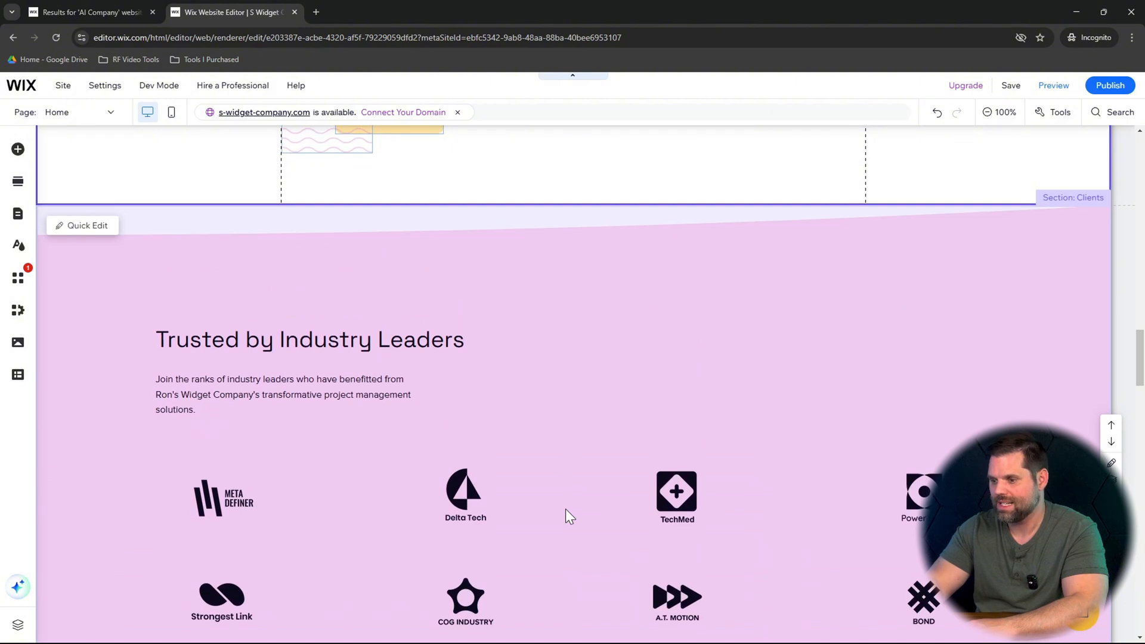
scroll(567, 511, "down", 3)
scroll(566, 510, "up", 1)
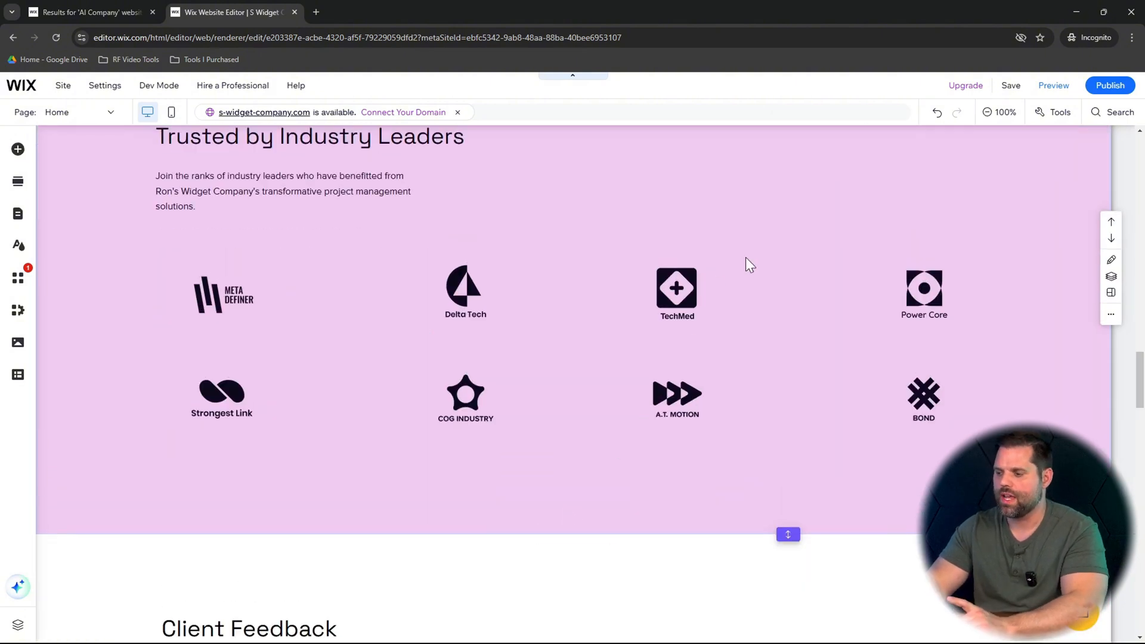
- Delete the Trusted by Industry Leaders content and its emptied Clients section from the home page
scroll(750, 319, "up", 3)
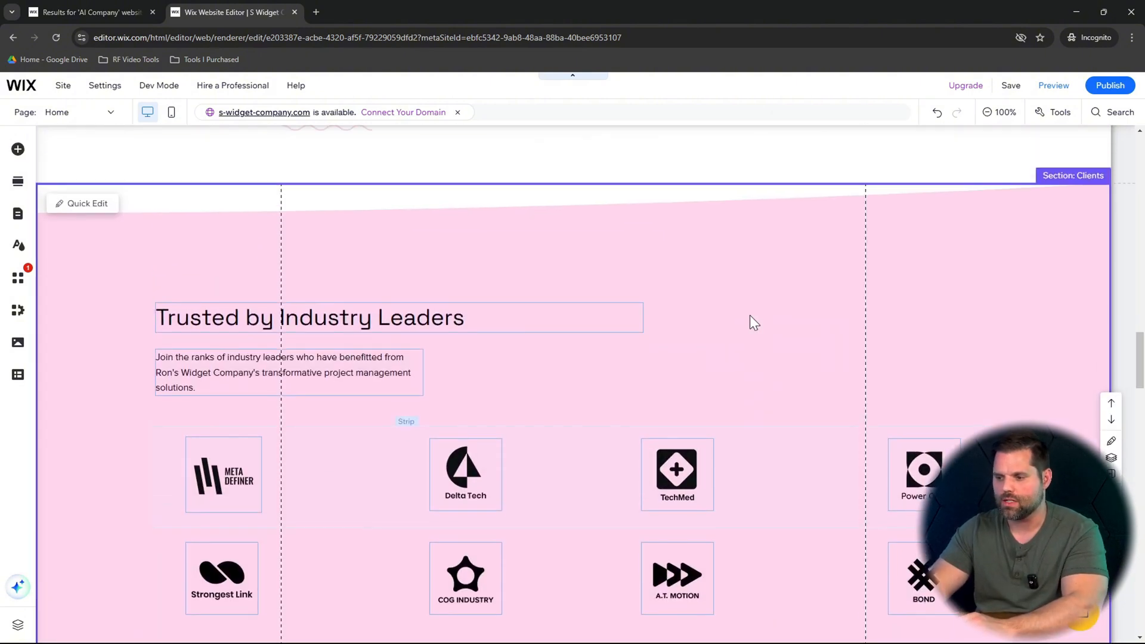
scroll(750, 316, "down", 1)
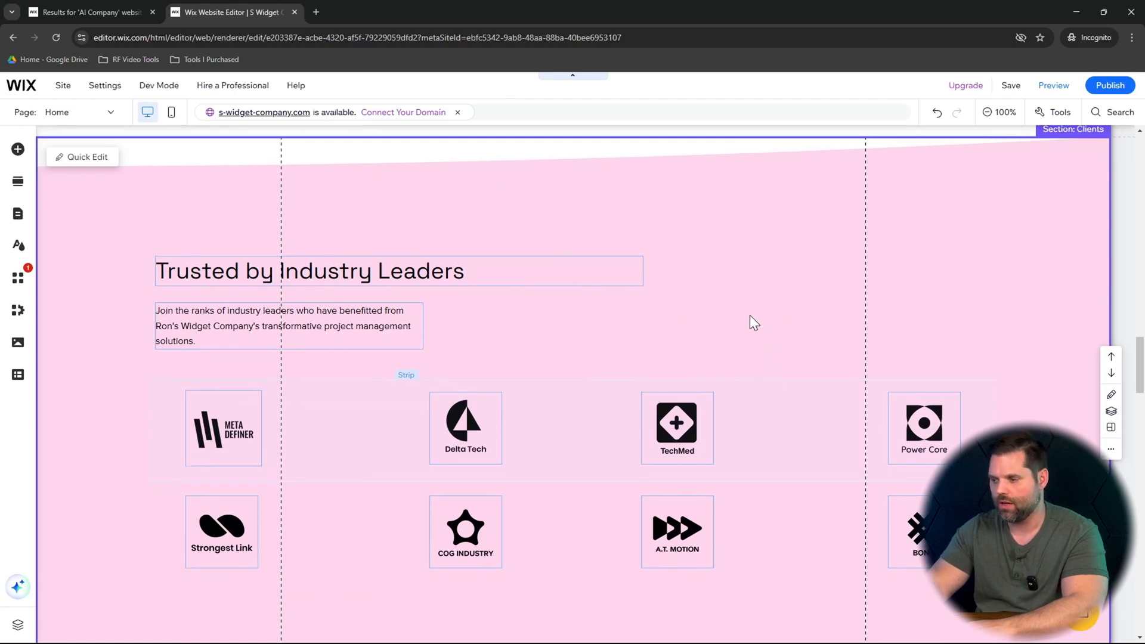
left_click(1022, 289)
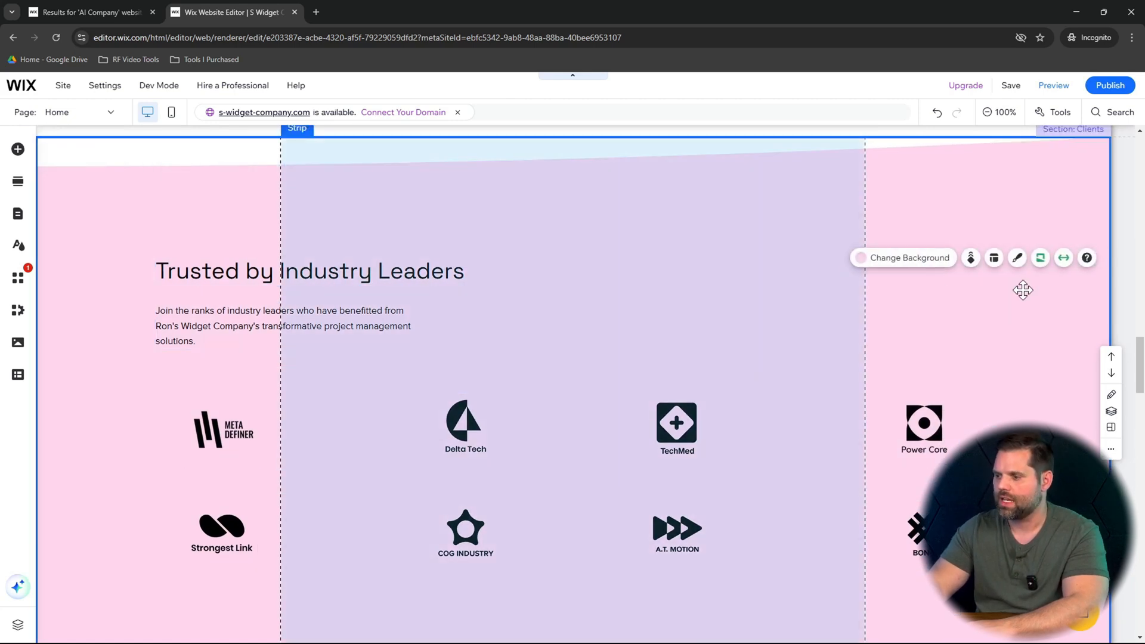
right_click(964, 318)
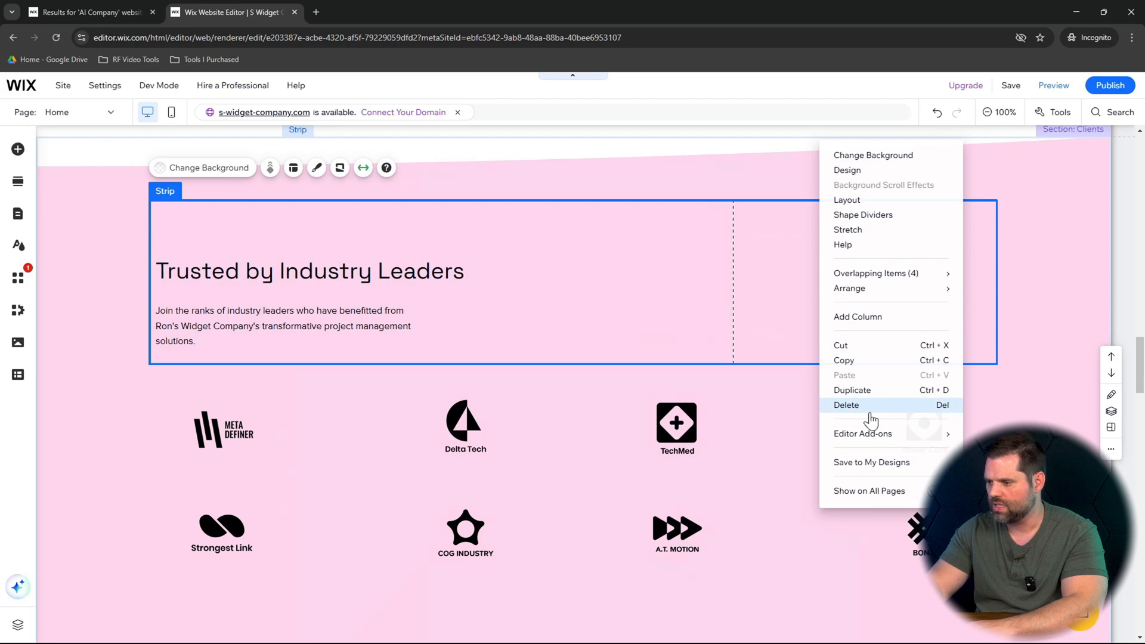
left_click(870, 413)
right_click(951, 333)
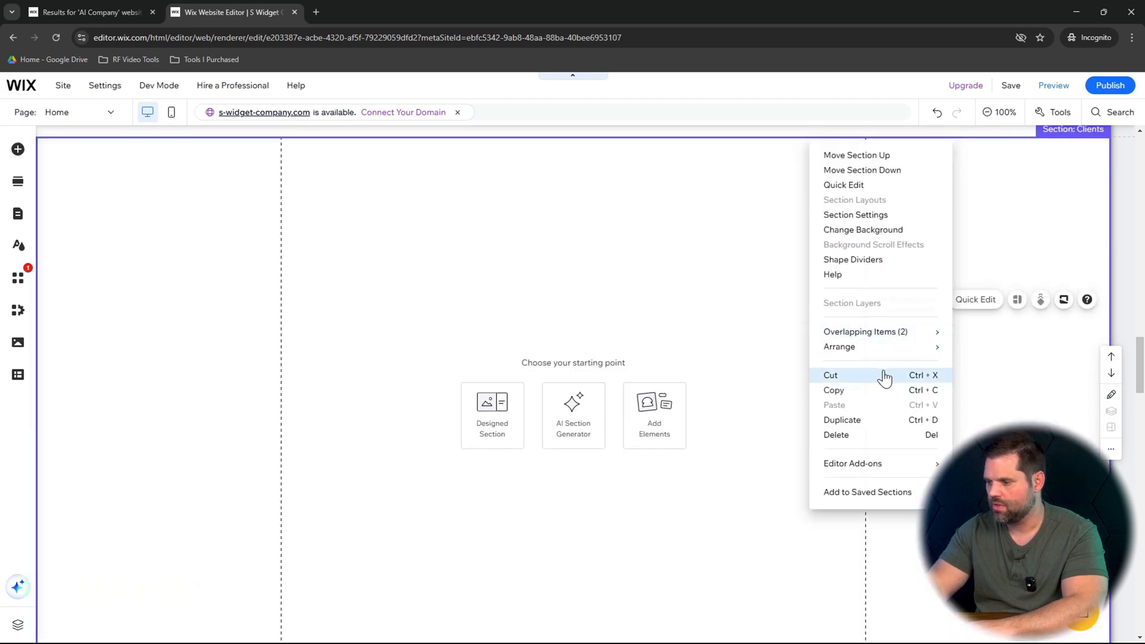
left_click(863, 438)
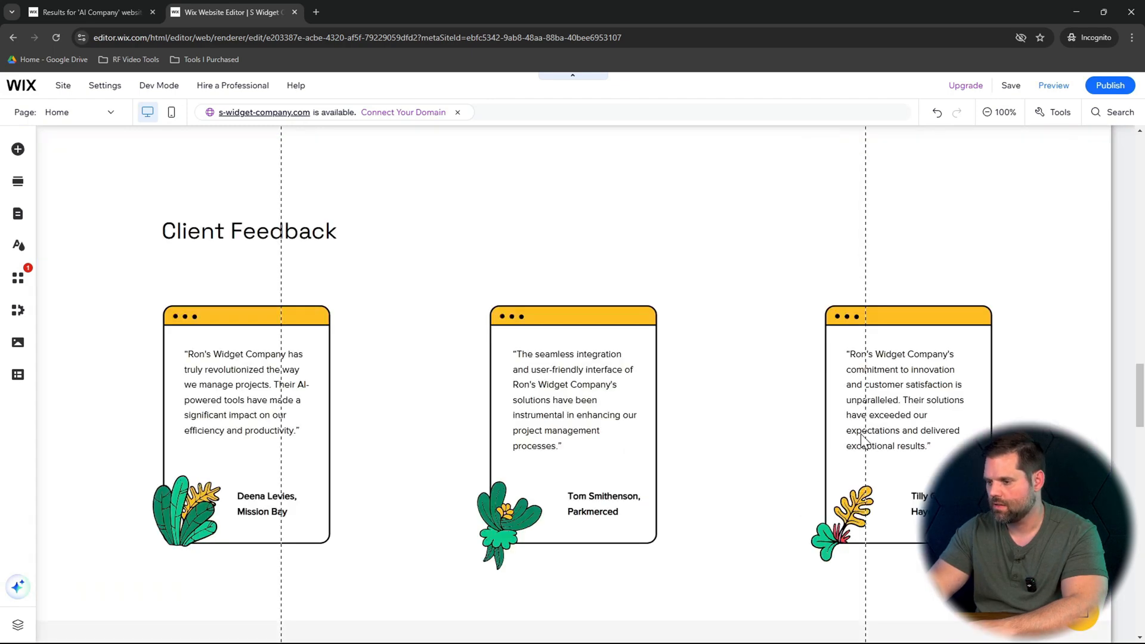
- Examine the Client Feedback testimonials, the Explore Our Packages pricing plan, the closing Get Started section and the footer
scroll(1007, 332, "up", 3)
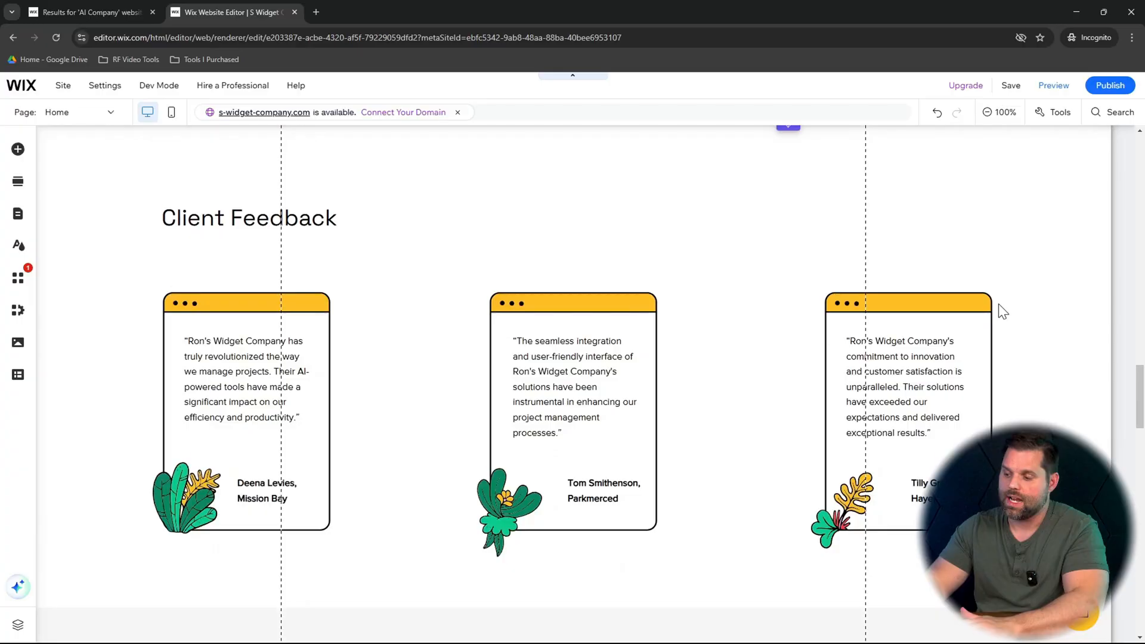
scroll(999, 303, "down", 1)
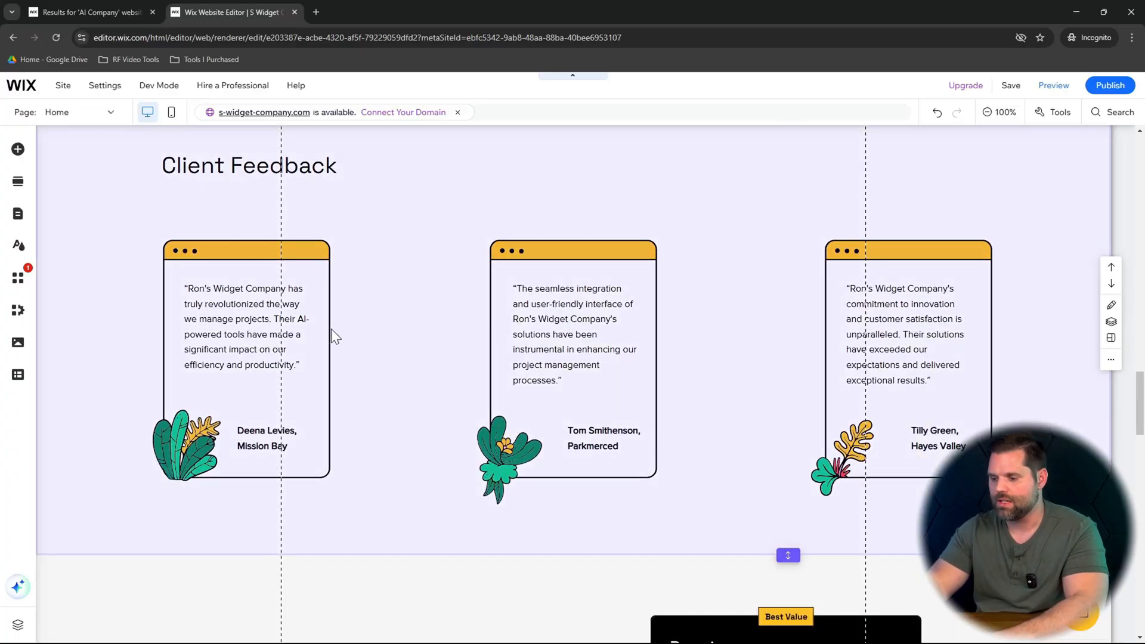
scroll(632, 349, "down", 7)
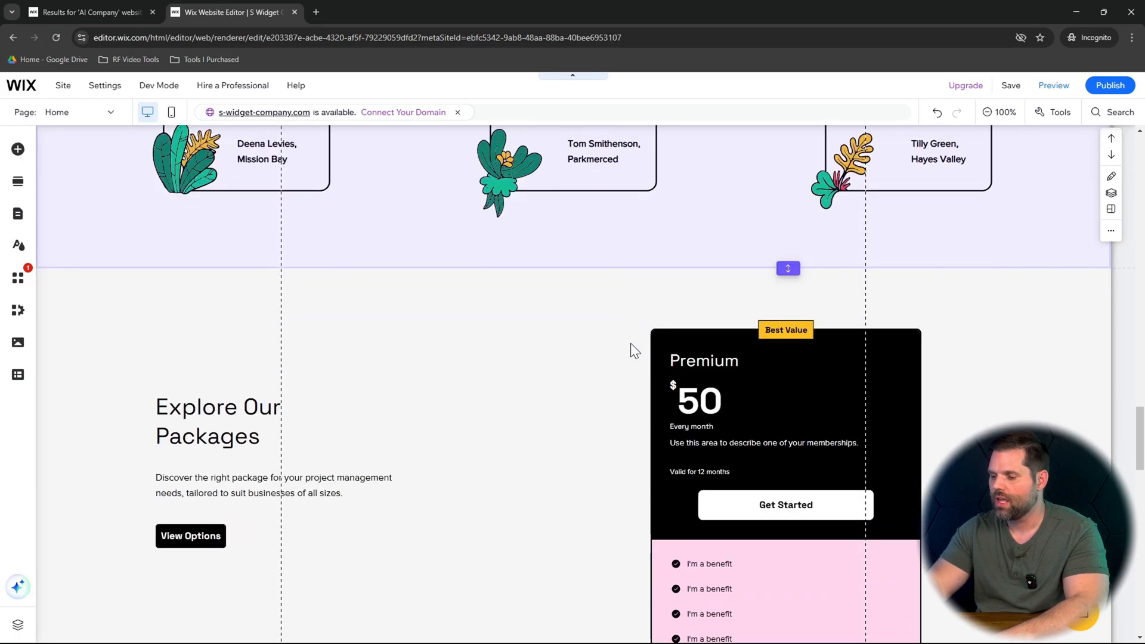
scroll(632, 349, "up", 4)
scroll(632, 343, "down", 6)
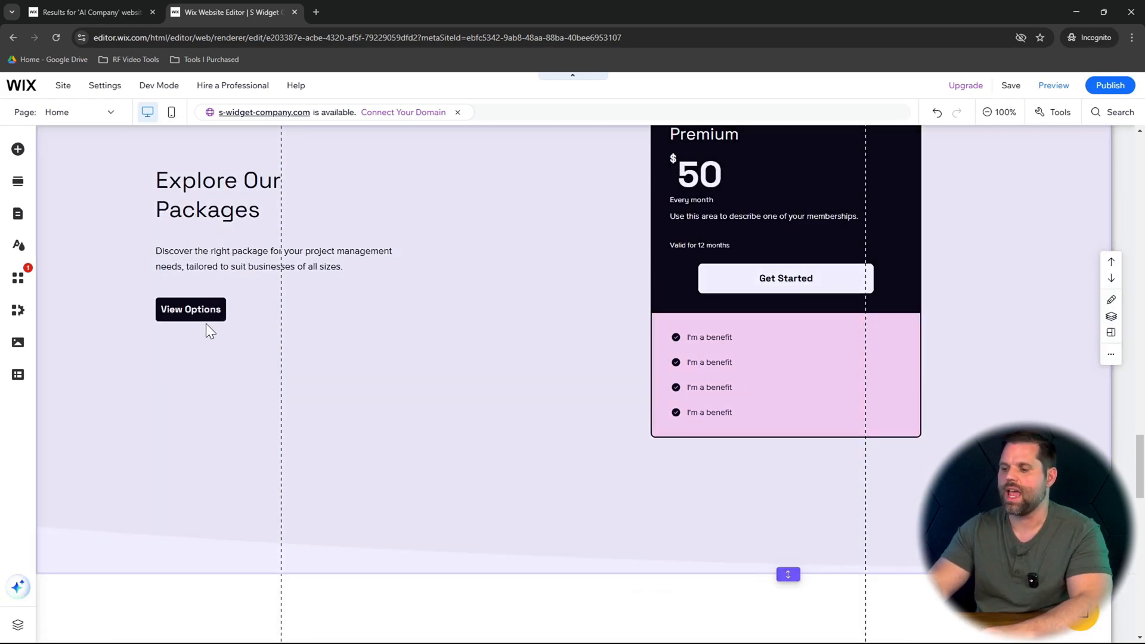
scroll(599, 318, "up", 3)
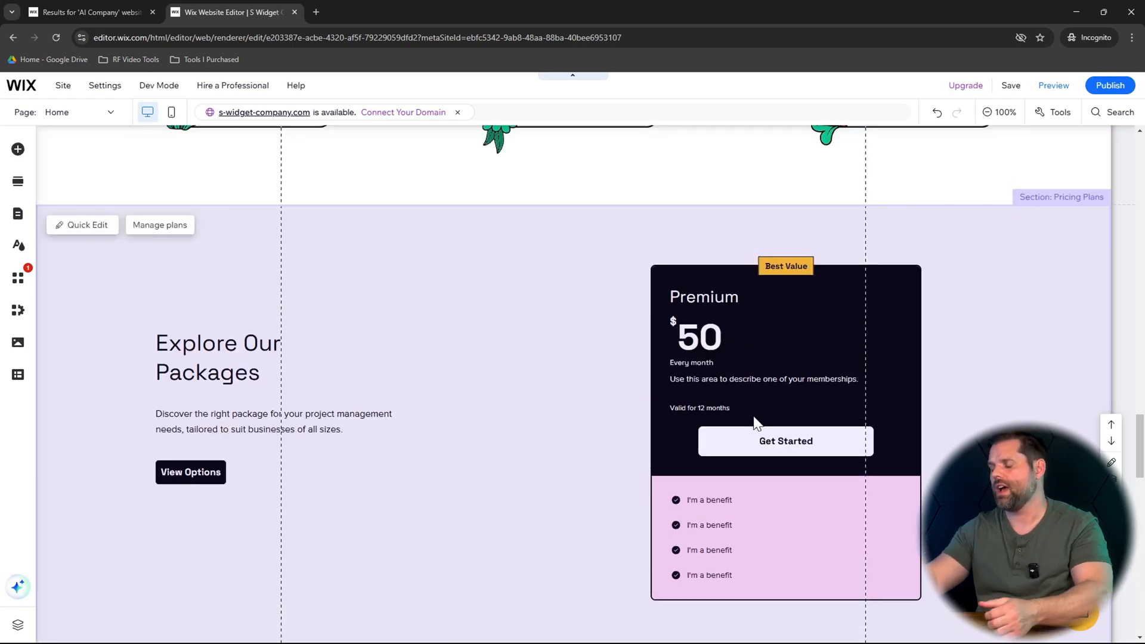
scroll(771, 404, "down", 4)
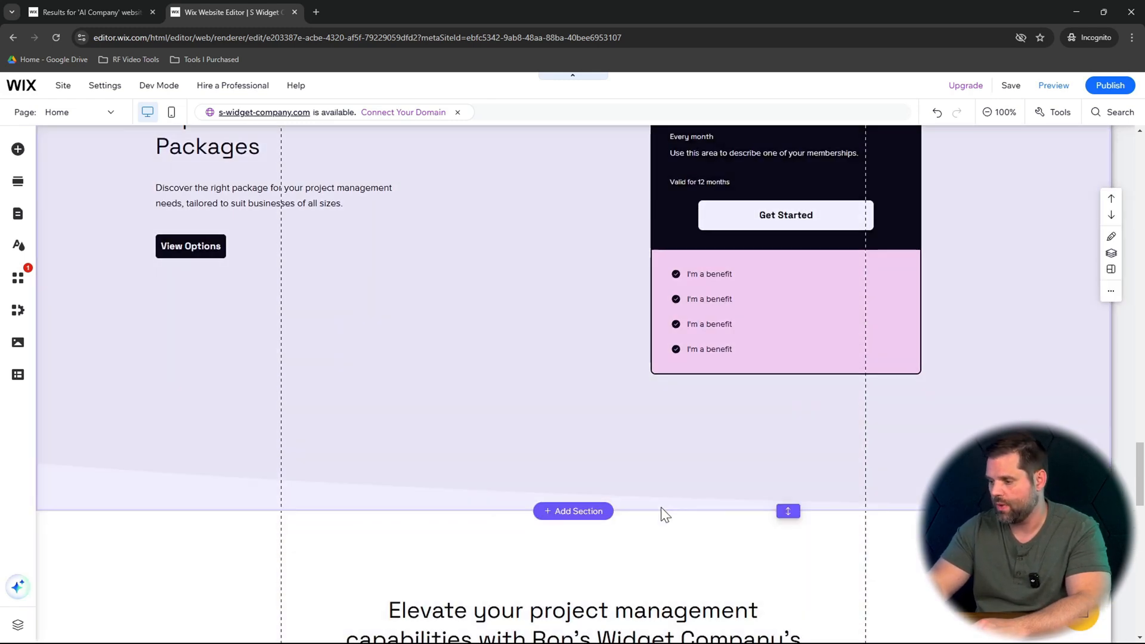
scroll(660, 514, "down", 5)
scroll(662, 511, "down", 3)
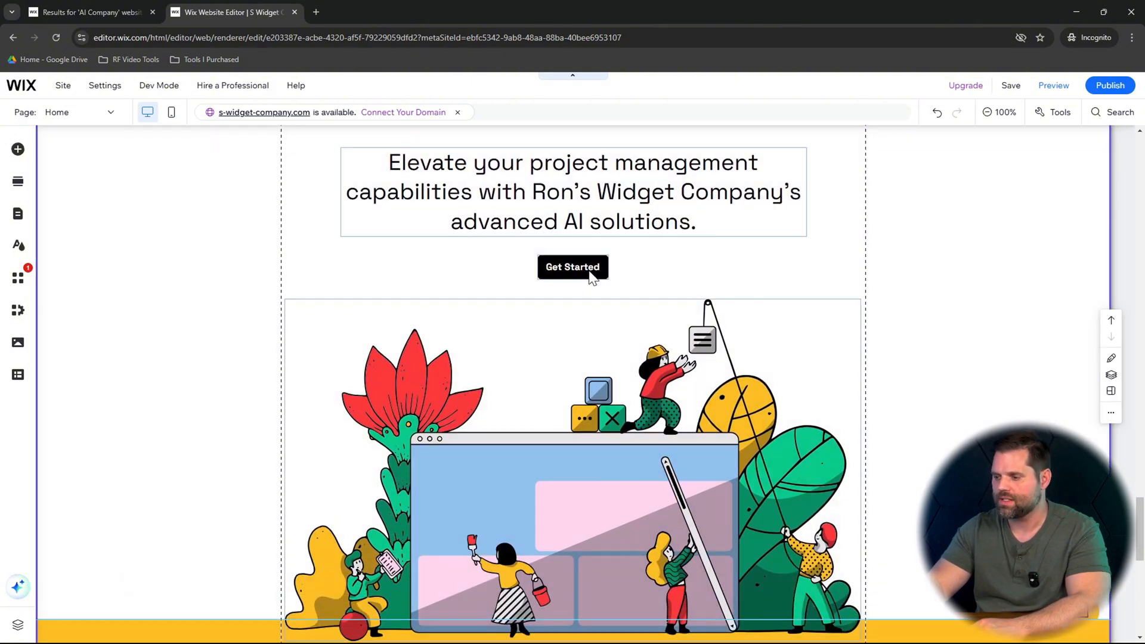
scroll(629, 366, "down", 3)
scroll(628, 367, "down", 5)
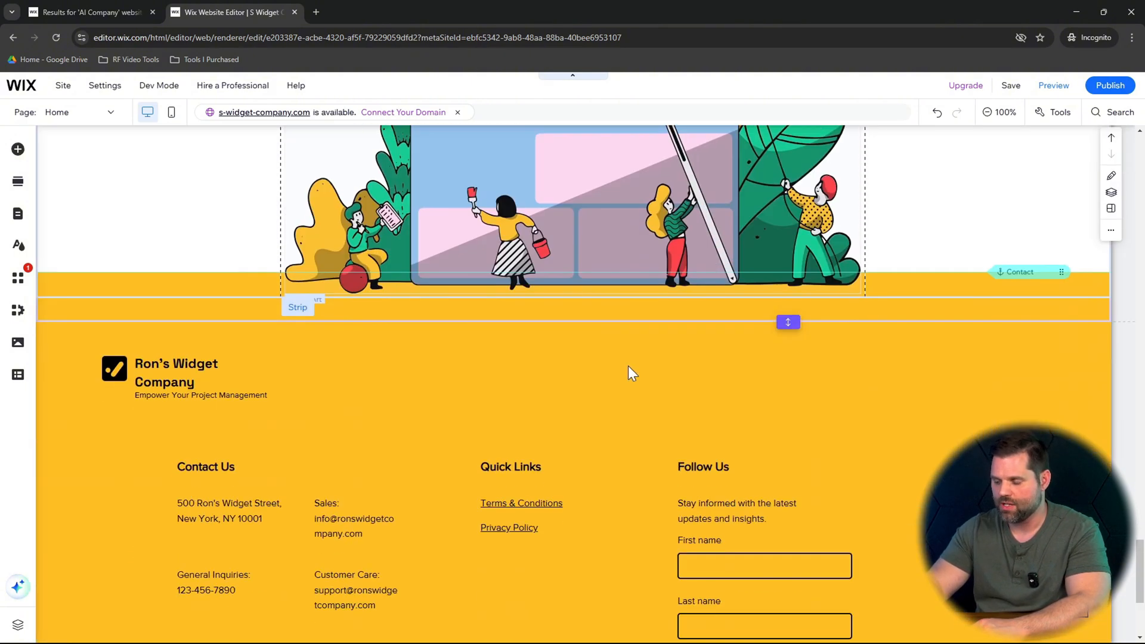
- Go over the upper home page again, from the Welcome section through Who We Are to the Our Offerings columns
scroll(628, 366, "up", 15)
scroll(628, 366, "up", 5)
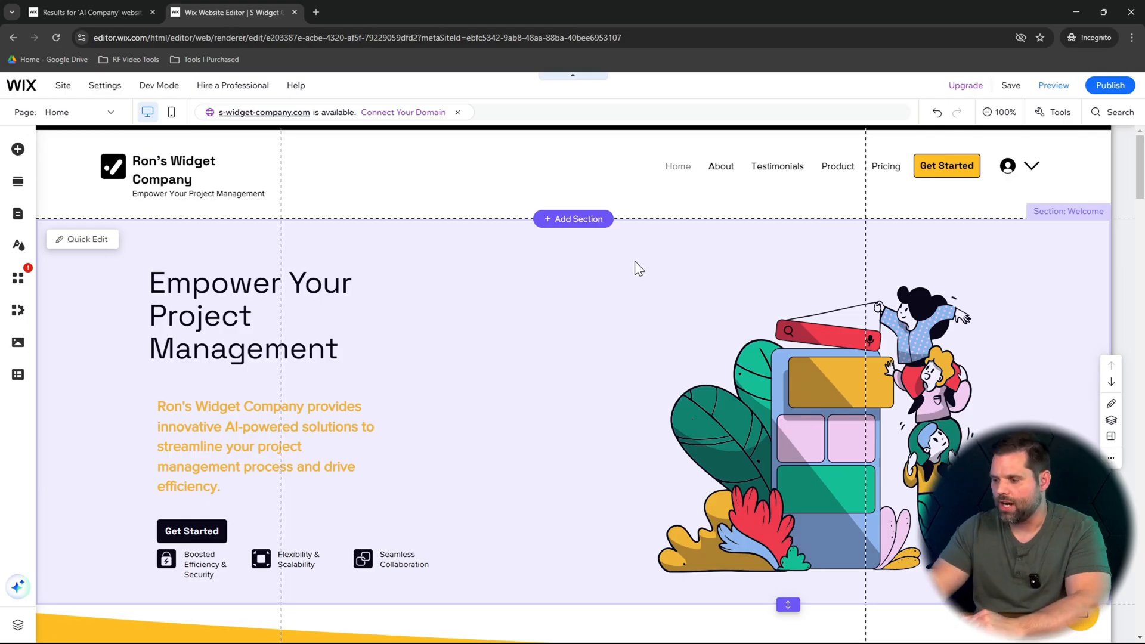
scroll(634, 261, "down", 1)
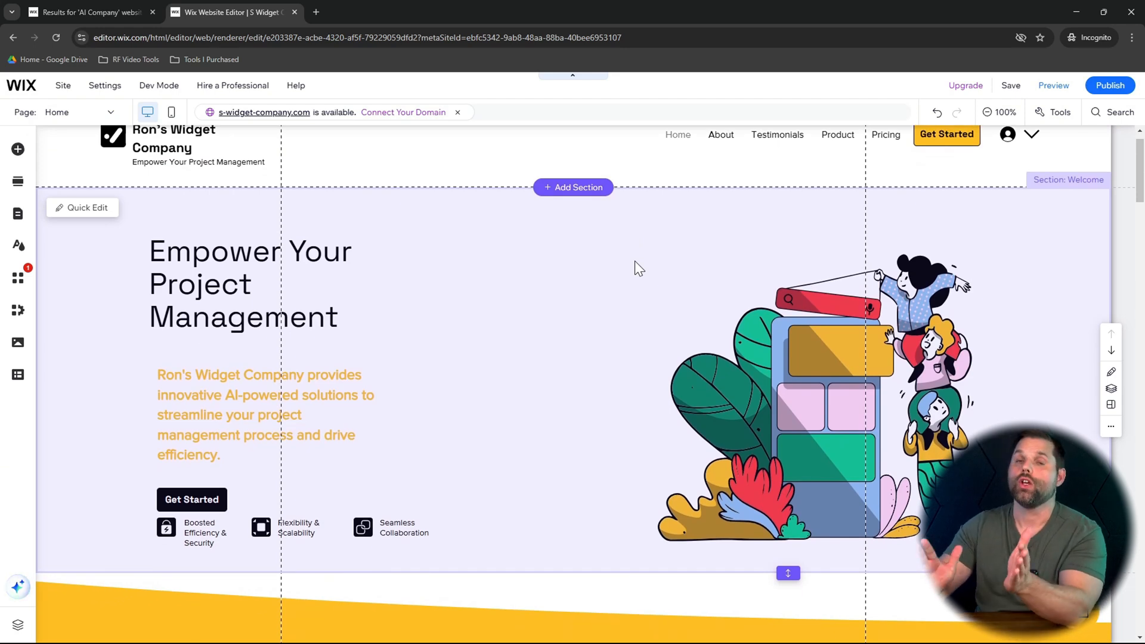
scroll(635, 260, "down", 10)
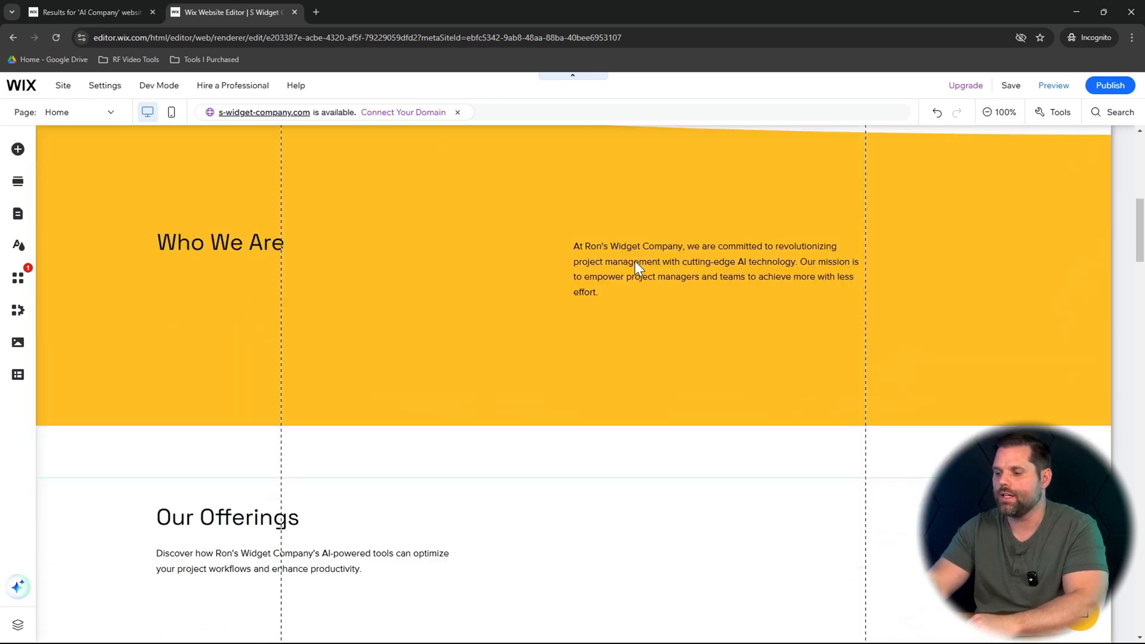
scroll(637, 267, "up", 1)
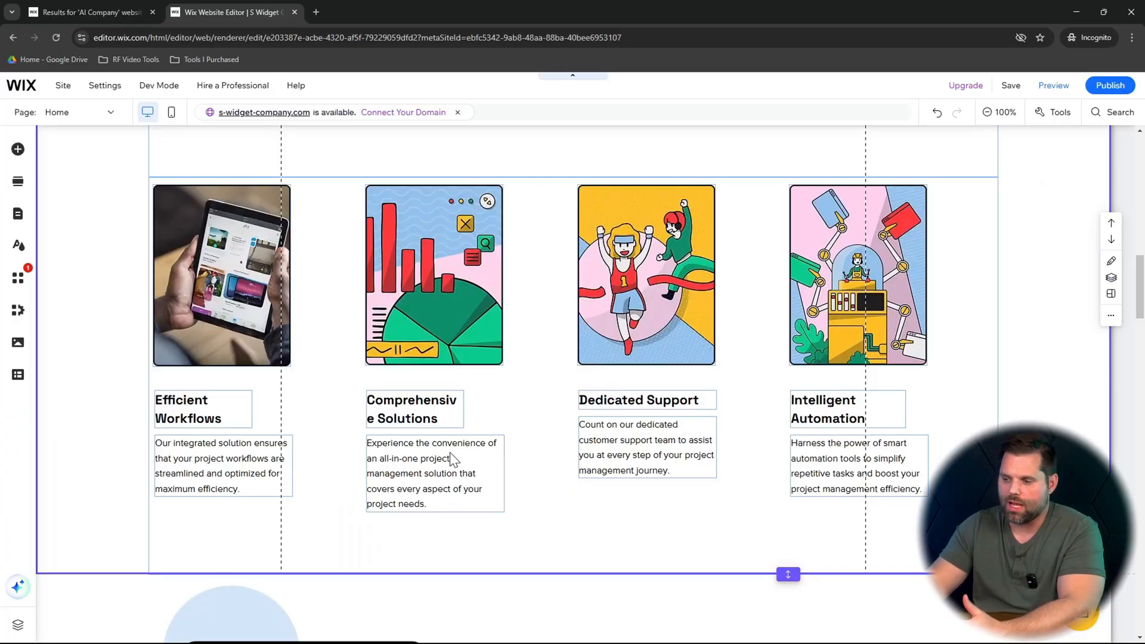
scroll(450, 452, "up", 2)
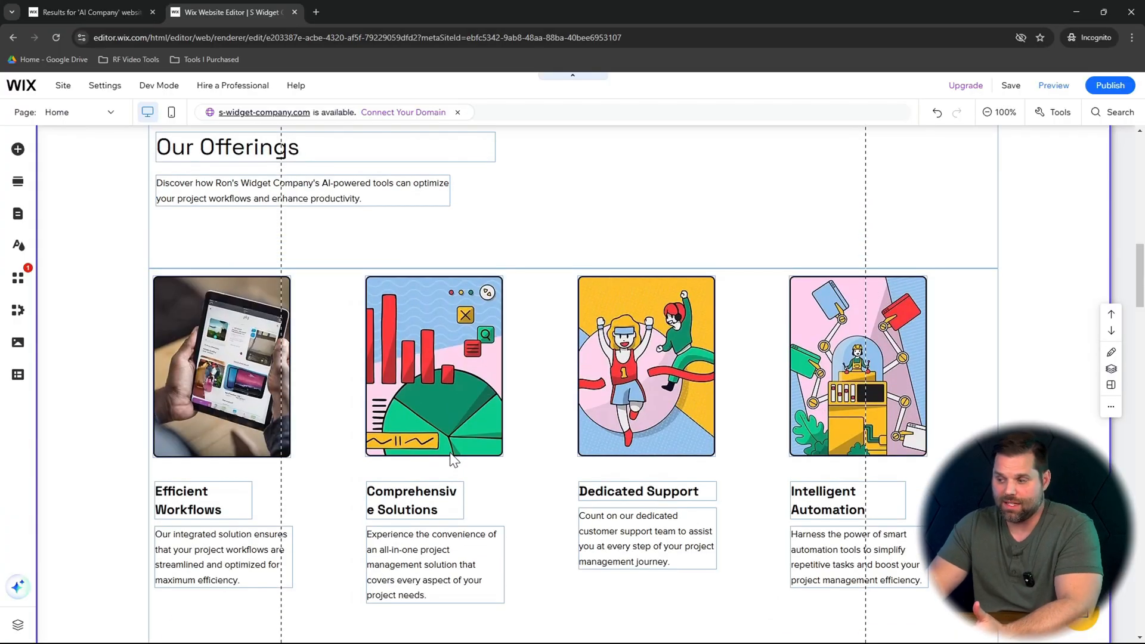
mouse_move(1142, 271)
left_mouse_down()
mouse_move(1141, 144)
mouse_move(1125, 276)
mouse_move(1140, 158)
mouse_move(1142, 280)
left_mouse_up()
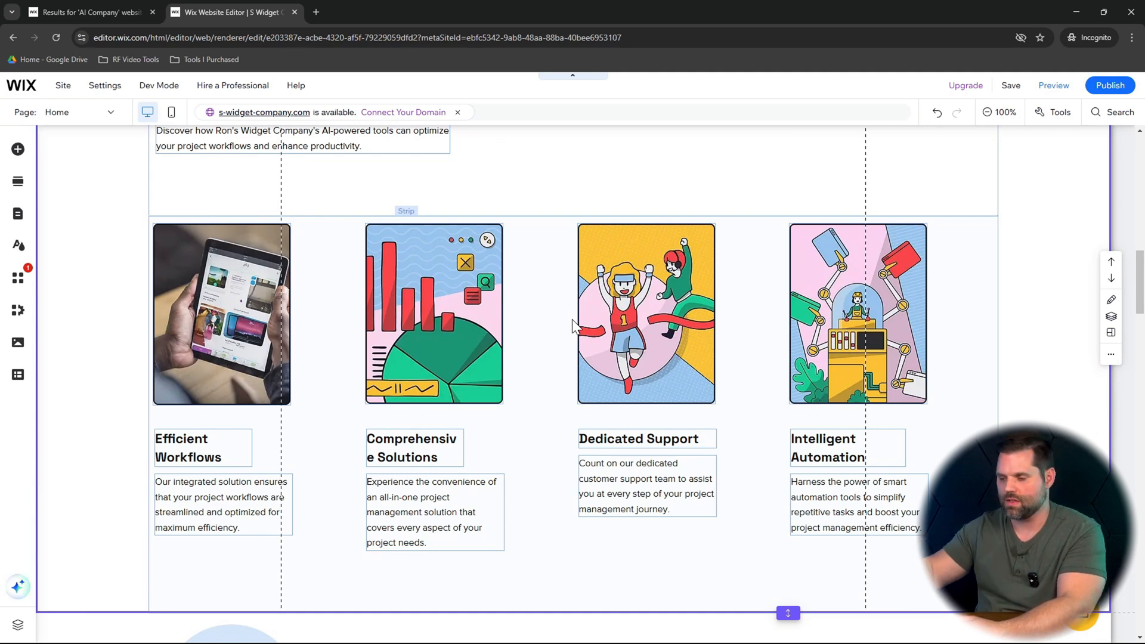
- Select the Comprehensive Solutions description and browse the decorative and button elements that can be added to the page
left_click(471, 546)
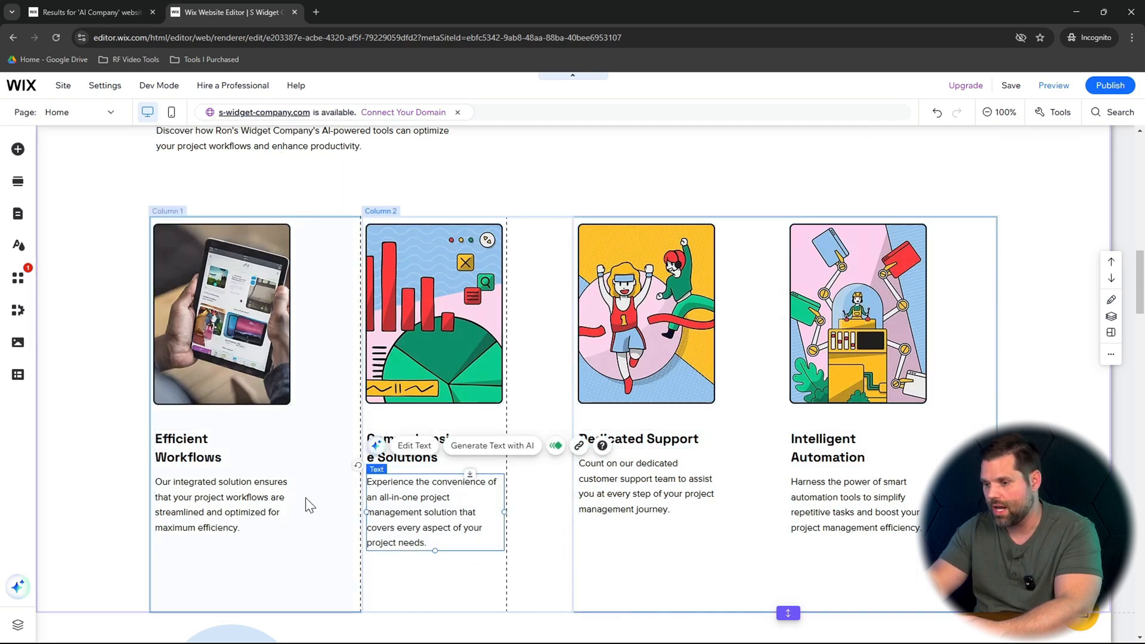
left_click(16, 151)
left_click(72, 256)
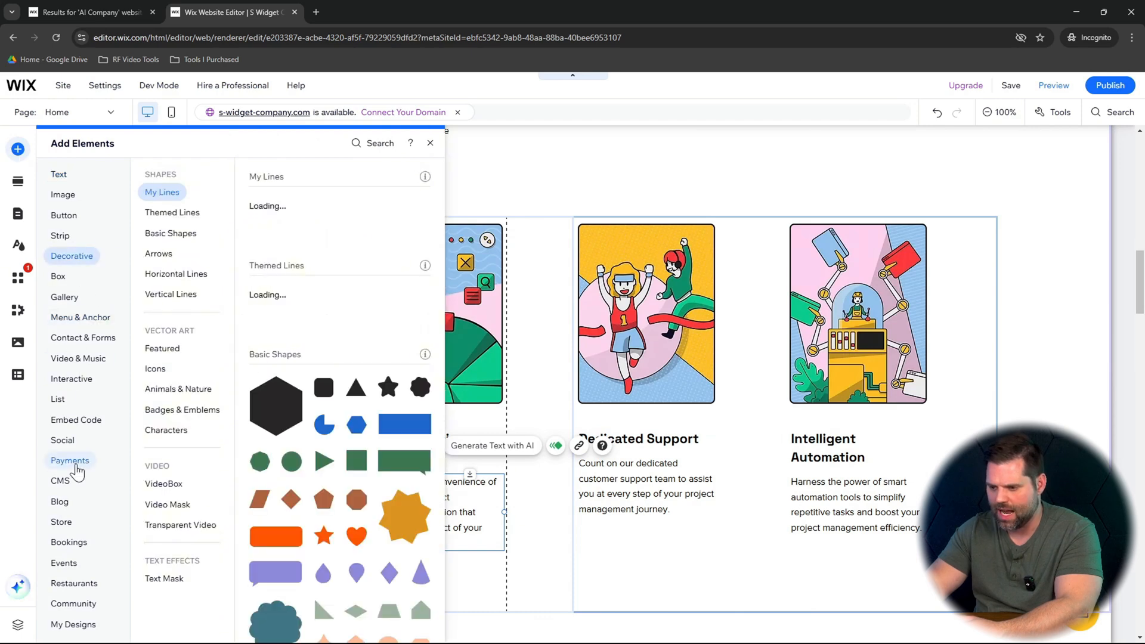
left_click(64, 216)
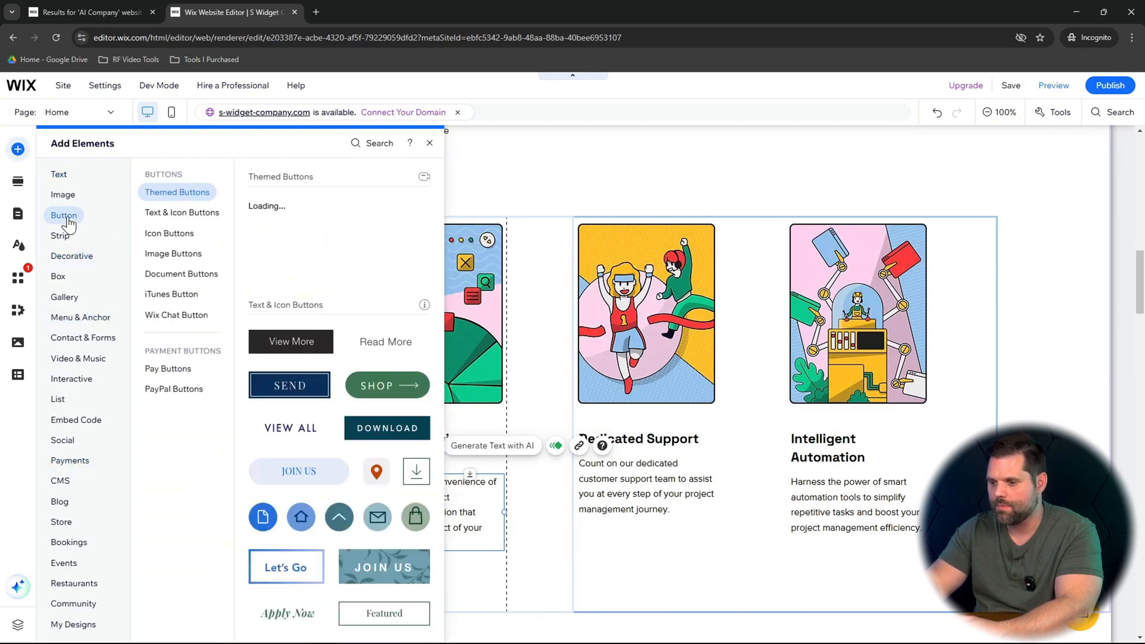
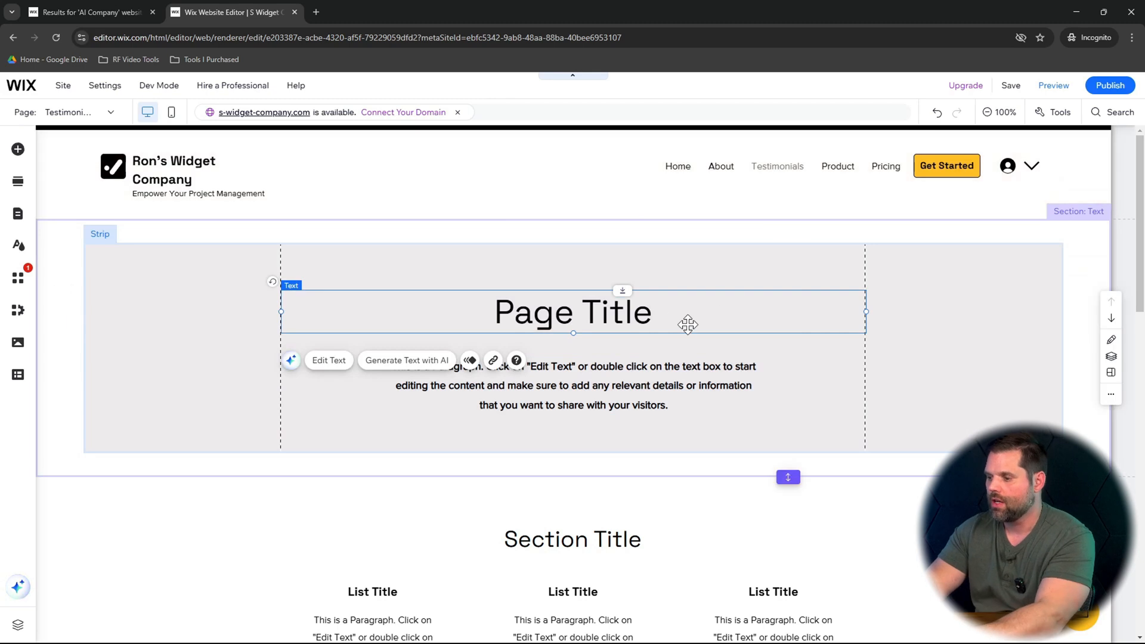
- Replace the placeholder page title in the opening strip with "Testimonials"
double_click(630, 312)
type("T")
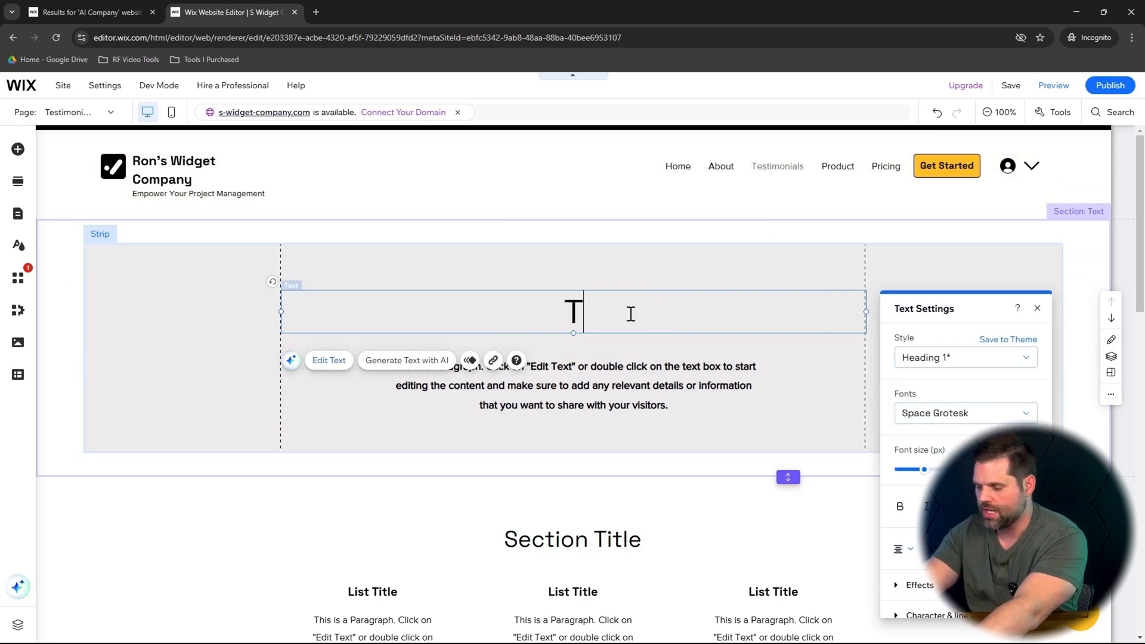
type("estimonials")
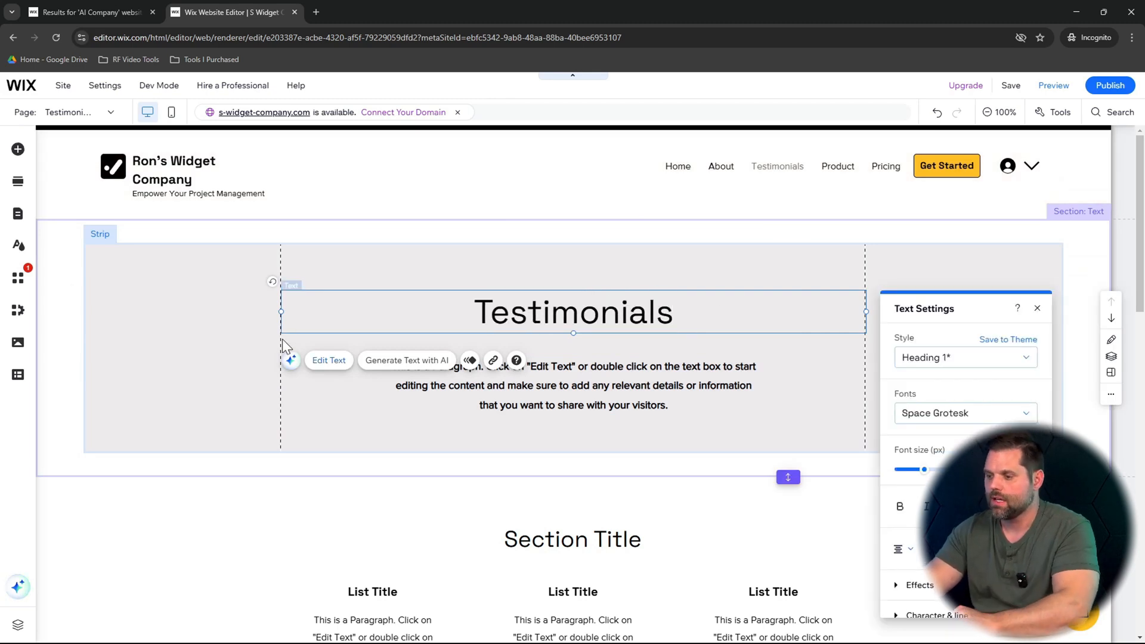
left_click(156, 373)
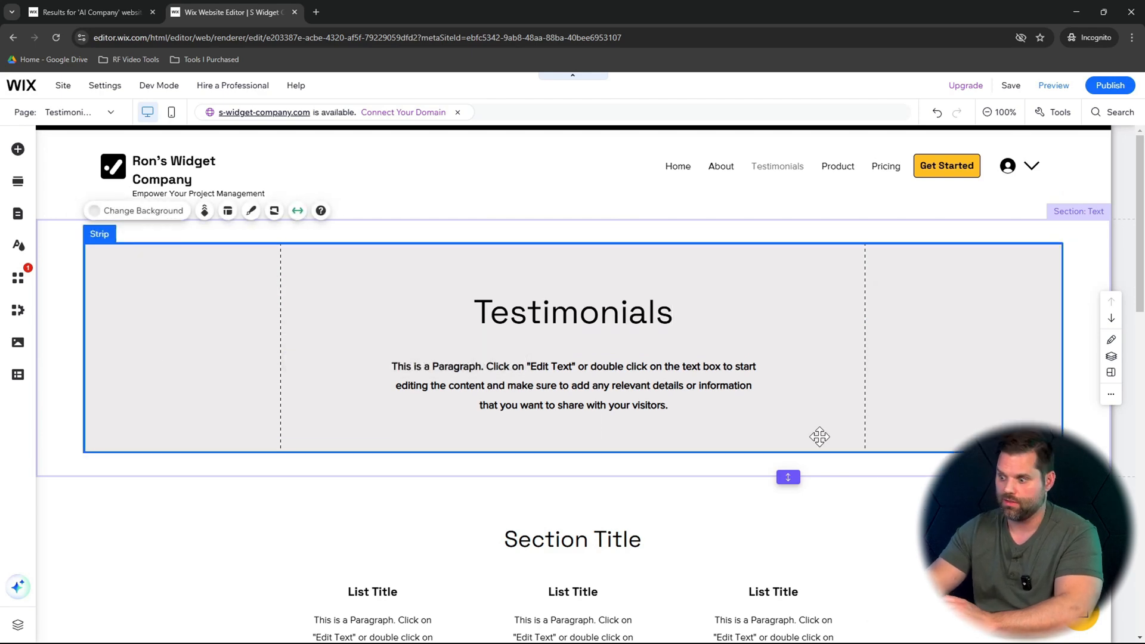
- Examine the placeholder sections of the Testimonials page and browse the image, text, saved design and section options that can be added
scroll(820, 437, "down", 5)
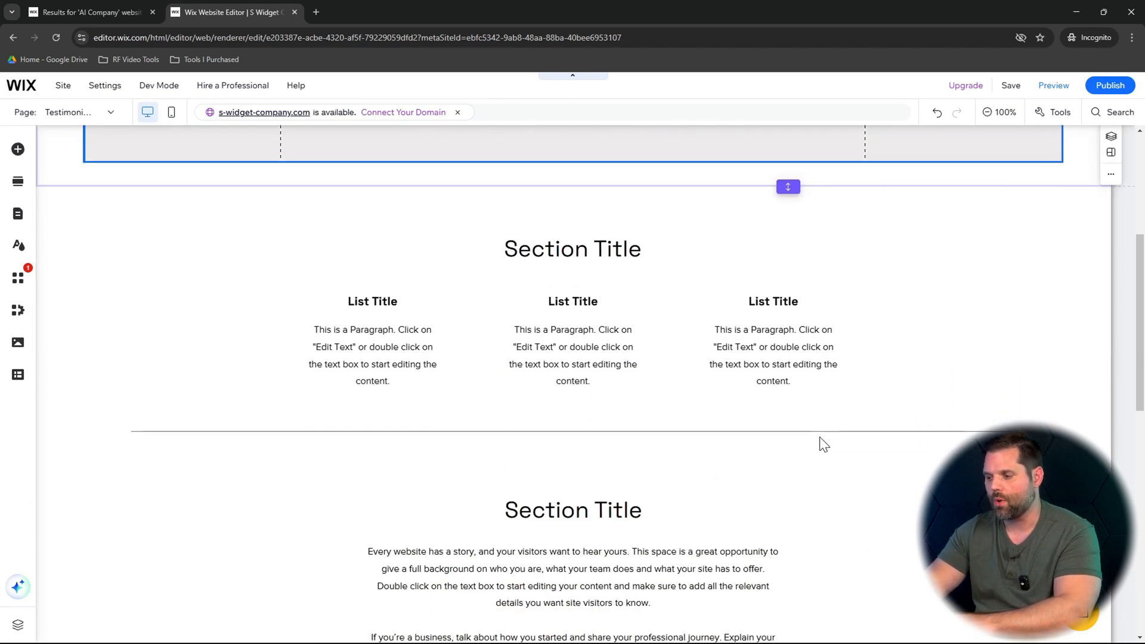
scroll(788, 340, "down", 4)
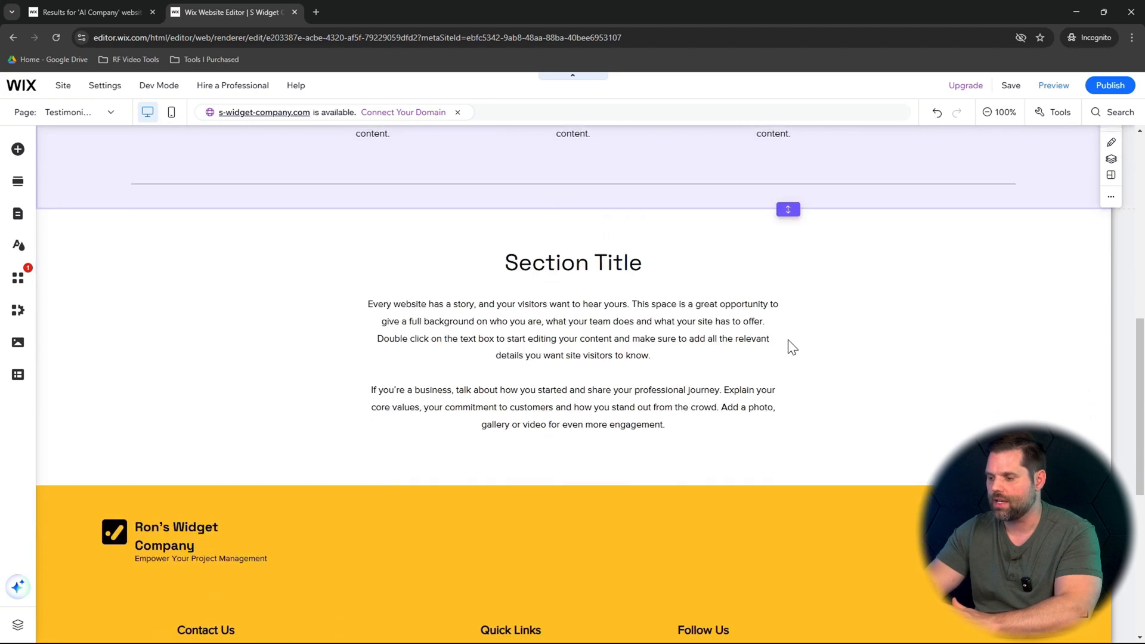
scroll(788, 339, "up", 10)
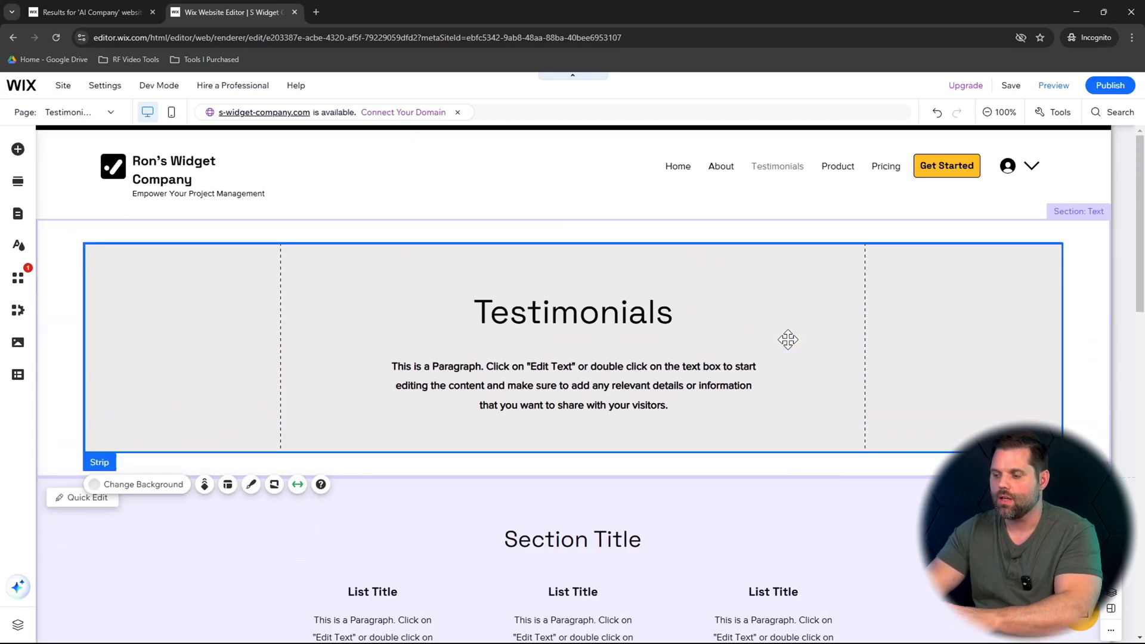
scroll(788, 339, "down", 3)
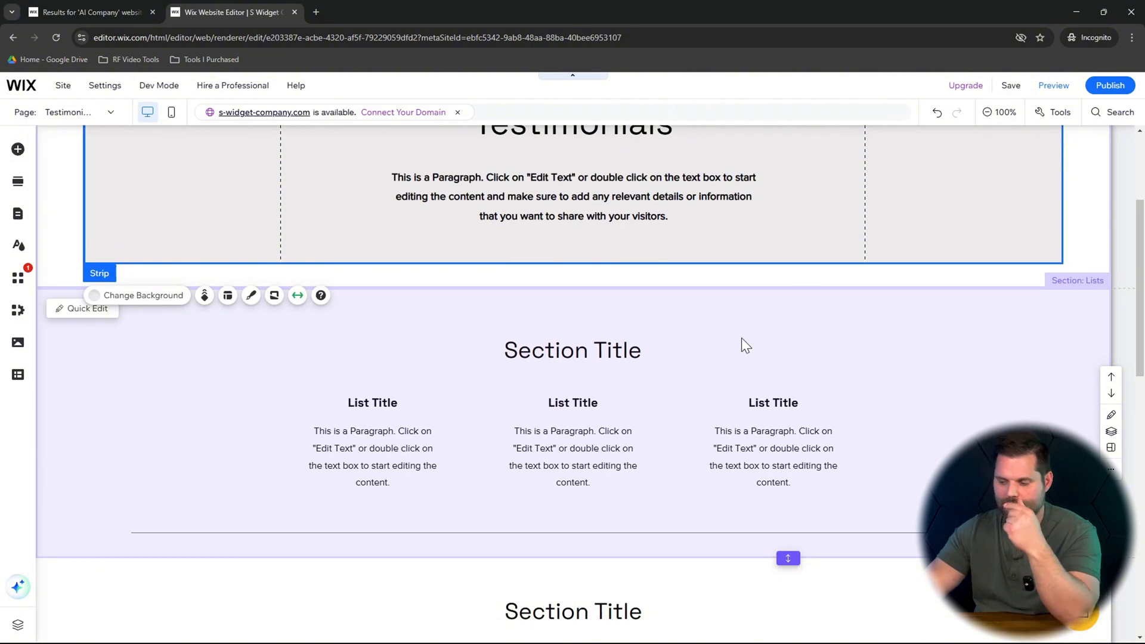
scroll(742, 340, "up", 3)
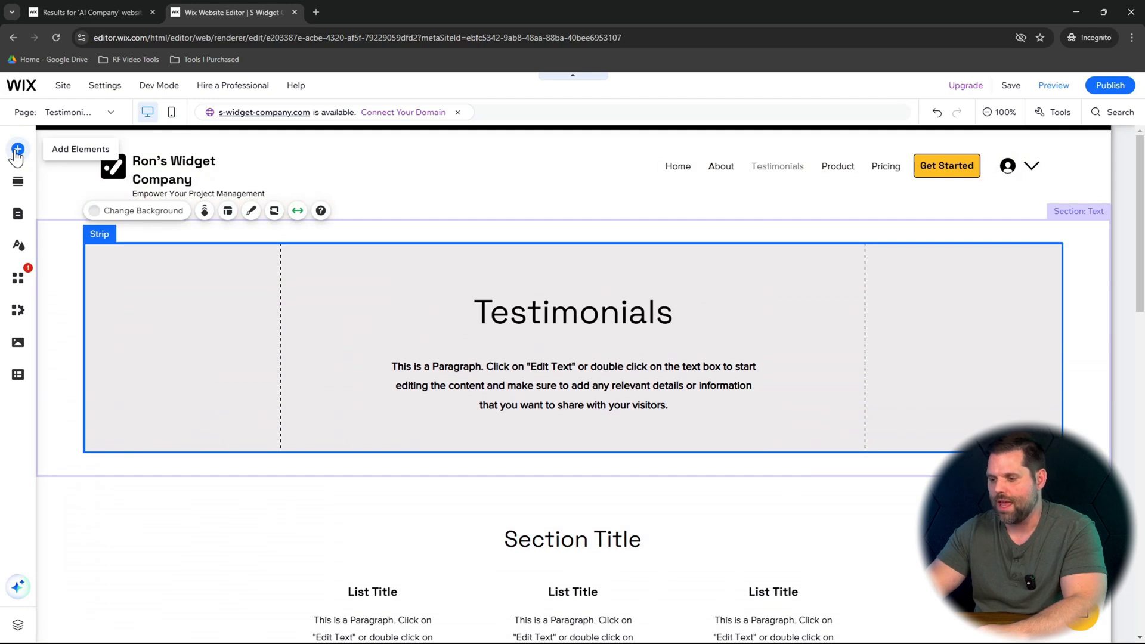
left_click(18, 150)
left_click(63, 195)
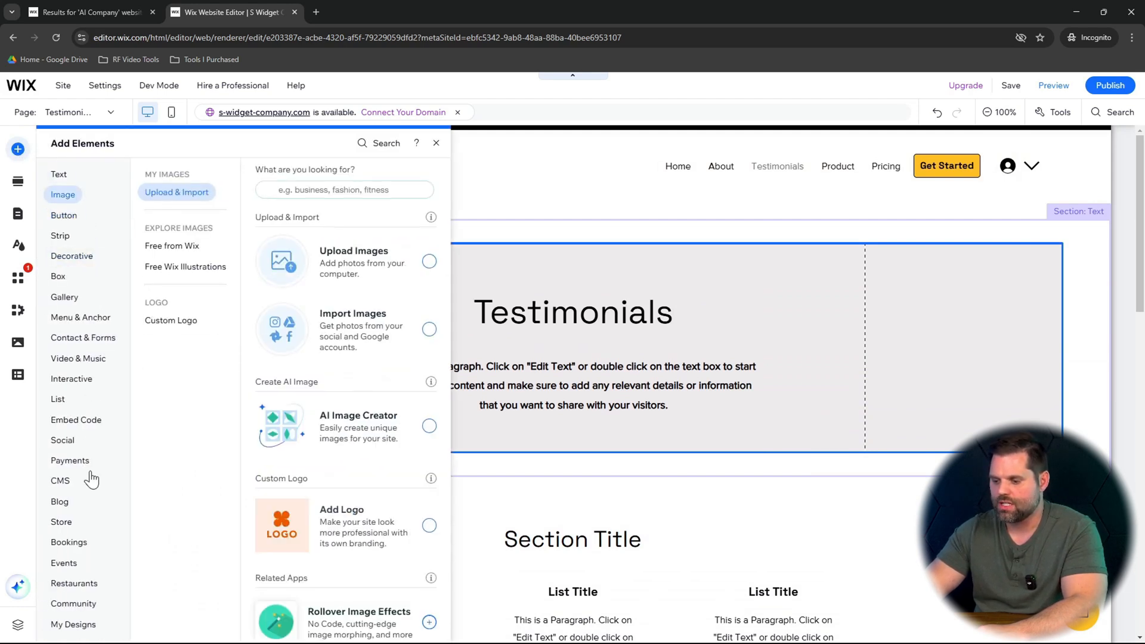
left_click(74, 631)
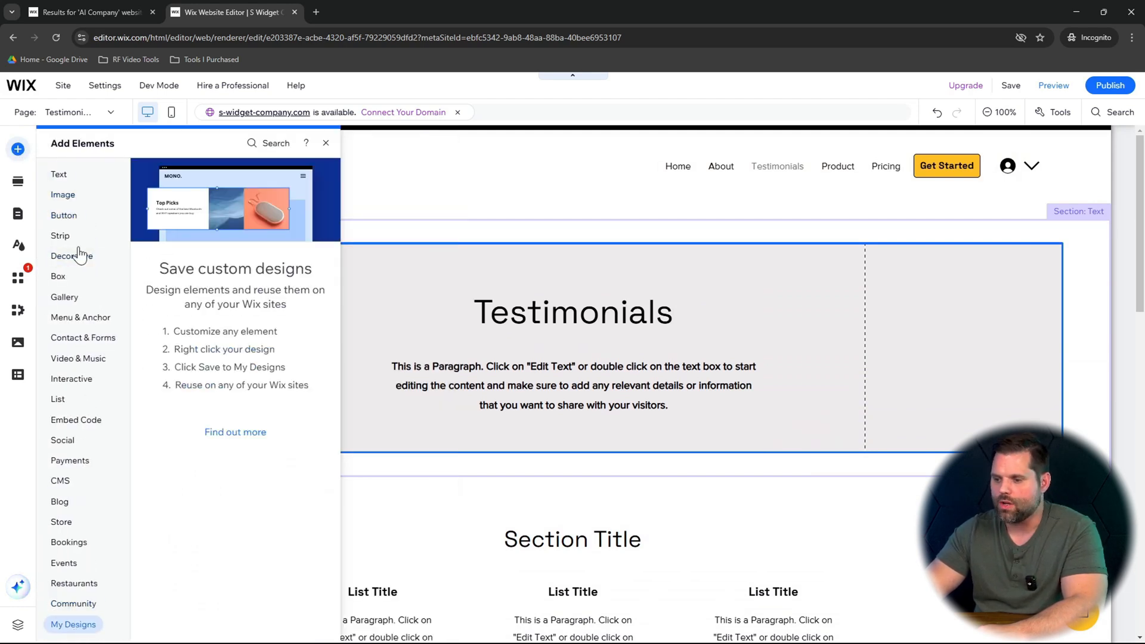
left_click(60, 175)
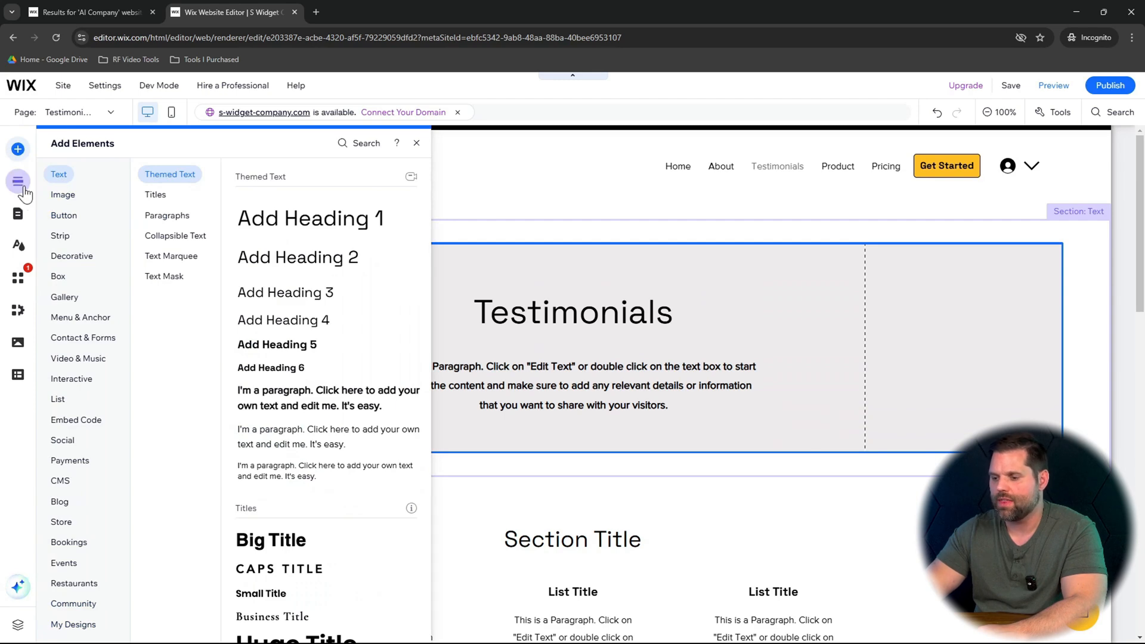
left_click(18, 181)
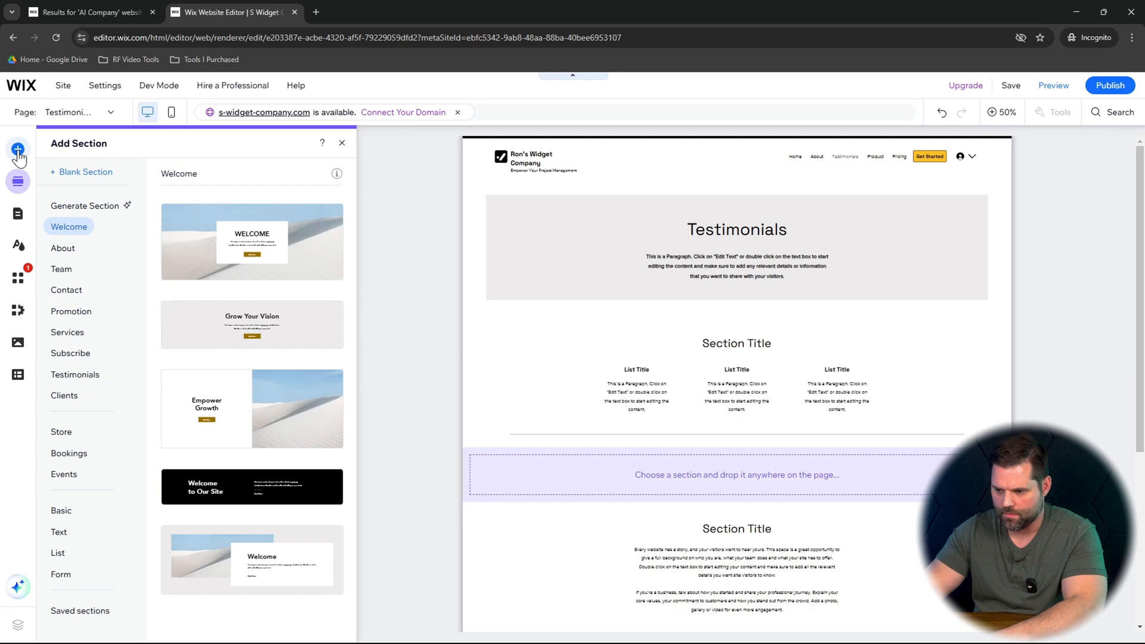
left_click(18, 150)
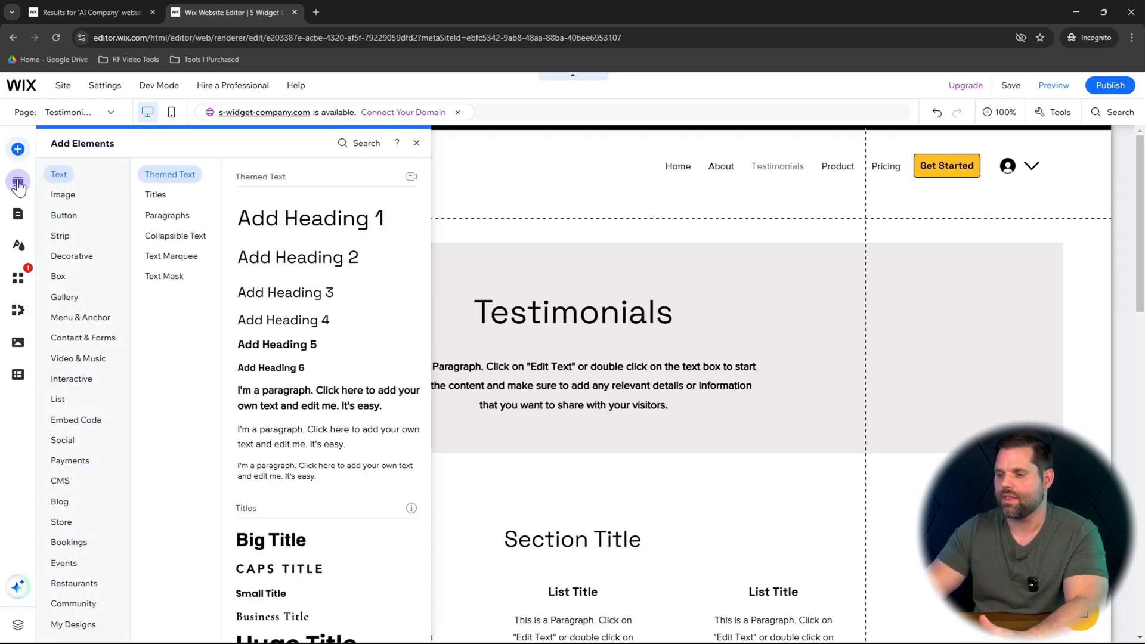
- Add the "Our Clients Say" testimonials section with the portrait slideshow and place it directly below the Testimonials title section
left_click(18, 182)
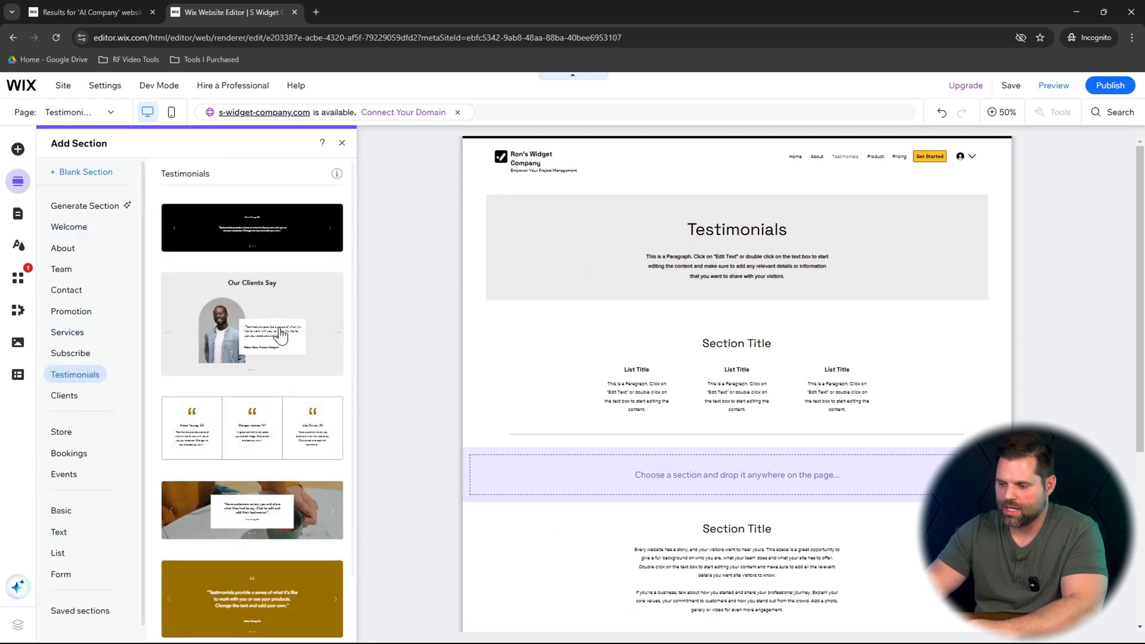
scroll(288, 403, "down", 1)
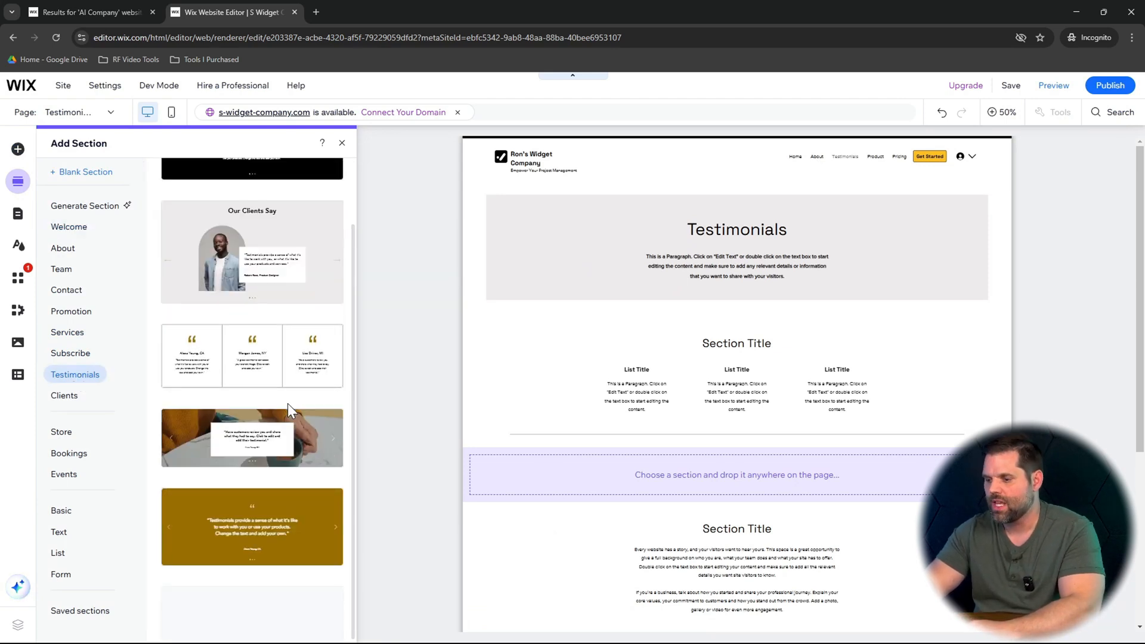
scroll(288, 403, "up", 1)
scroll(288, 404, "down", 1)
scroll(287, 403, "up", 1)
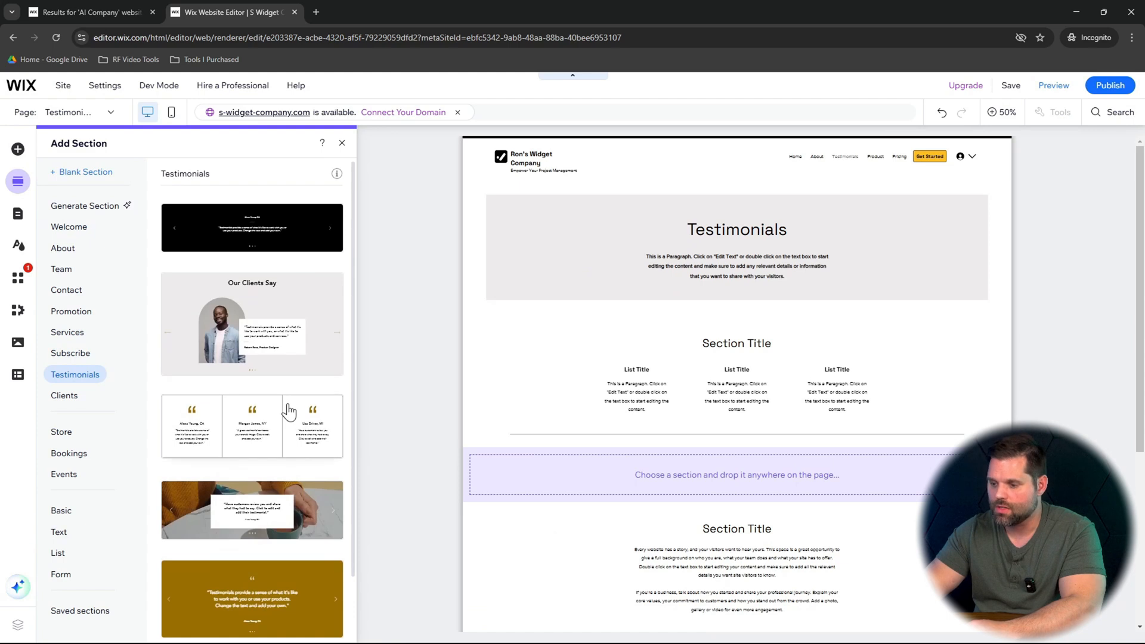
left_click_drag(221, 313, 731, 228)
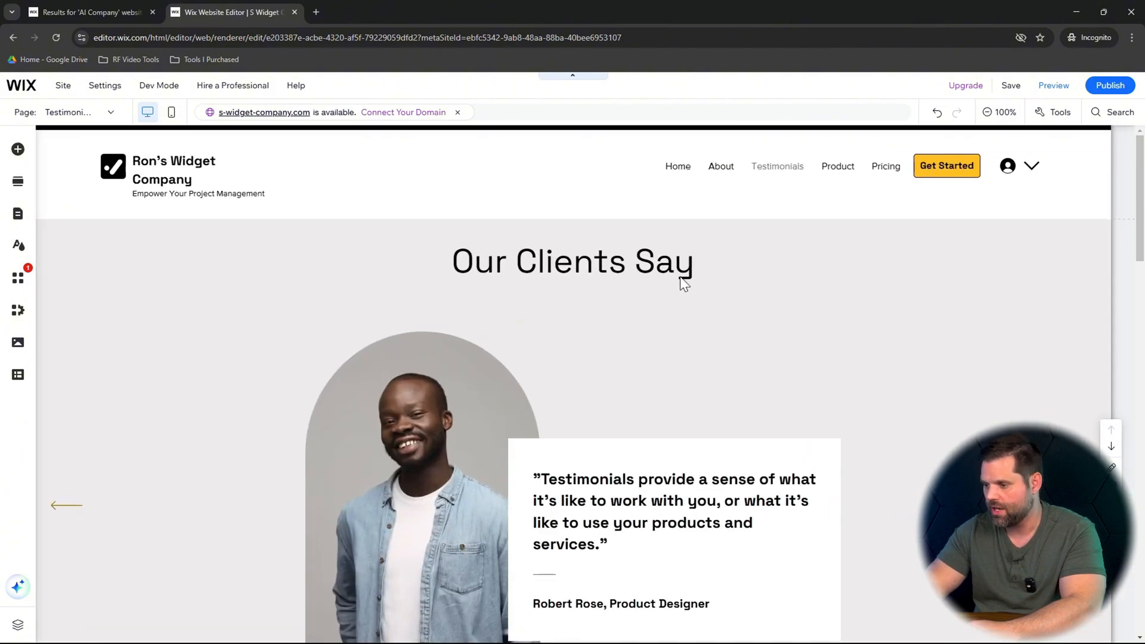
scroll(756, 338, "down", 4)
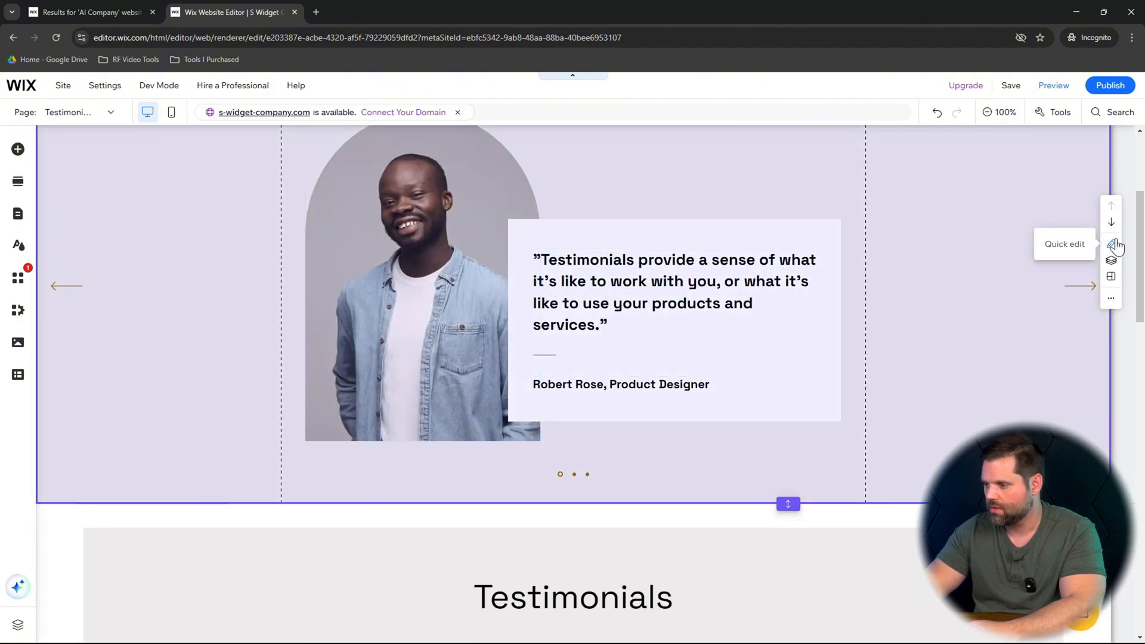
left_click(1112, 225)
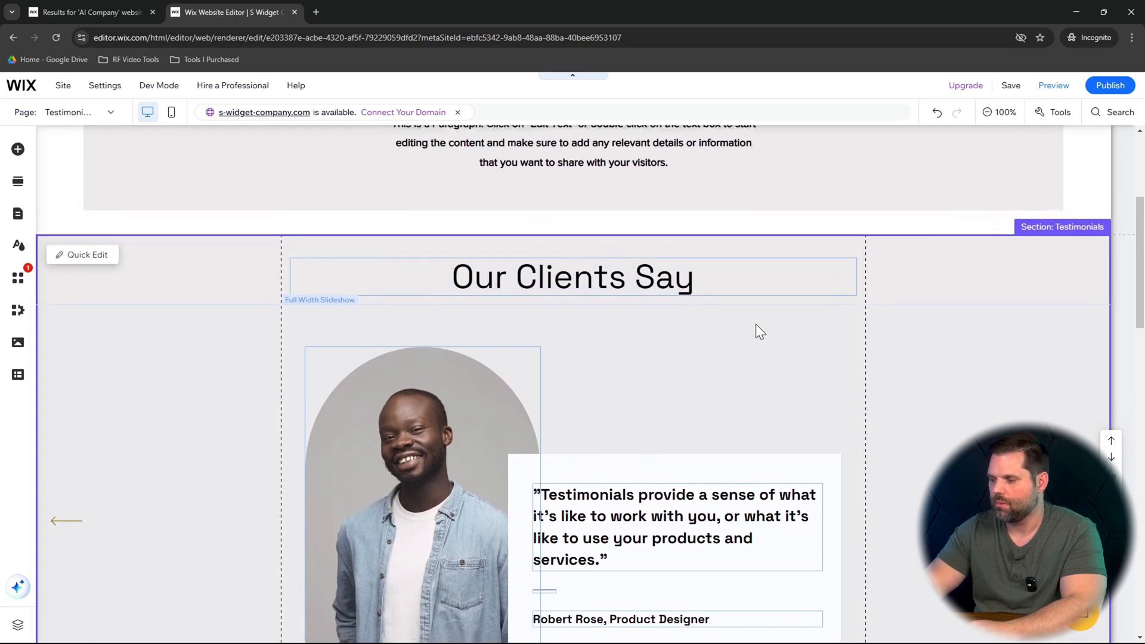
- Add a second testimonials section, the slideshow with a white quote box over the coffee mug photo
scroll(757, 323, "up", 3)
scroll(756, 324, "down", 10)
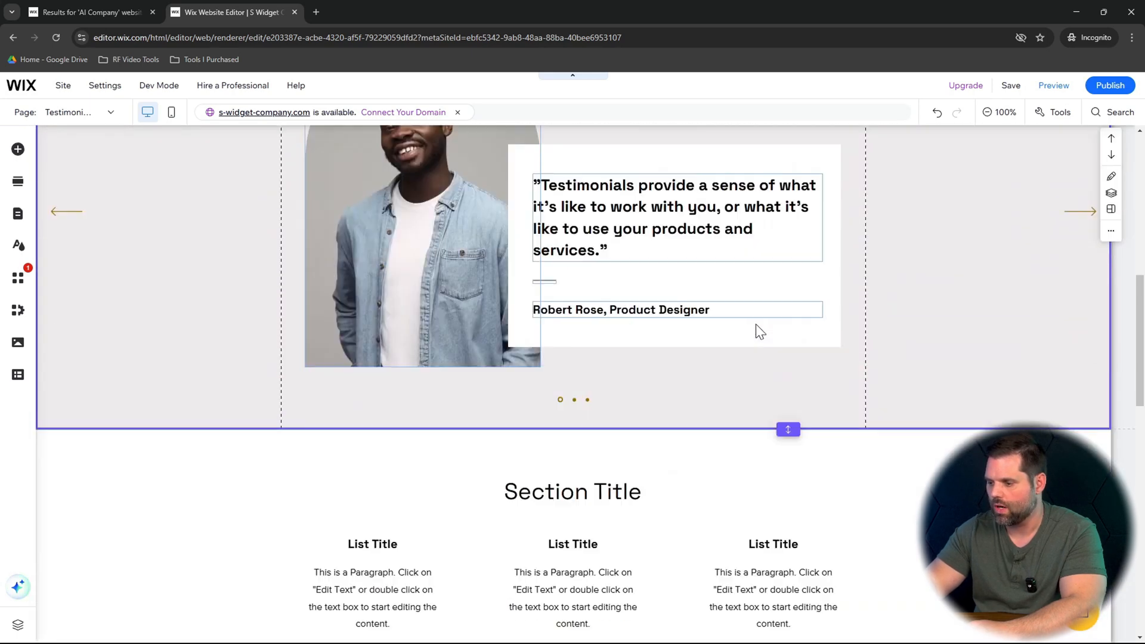
left_click(919, 385)
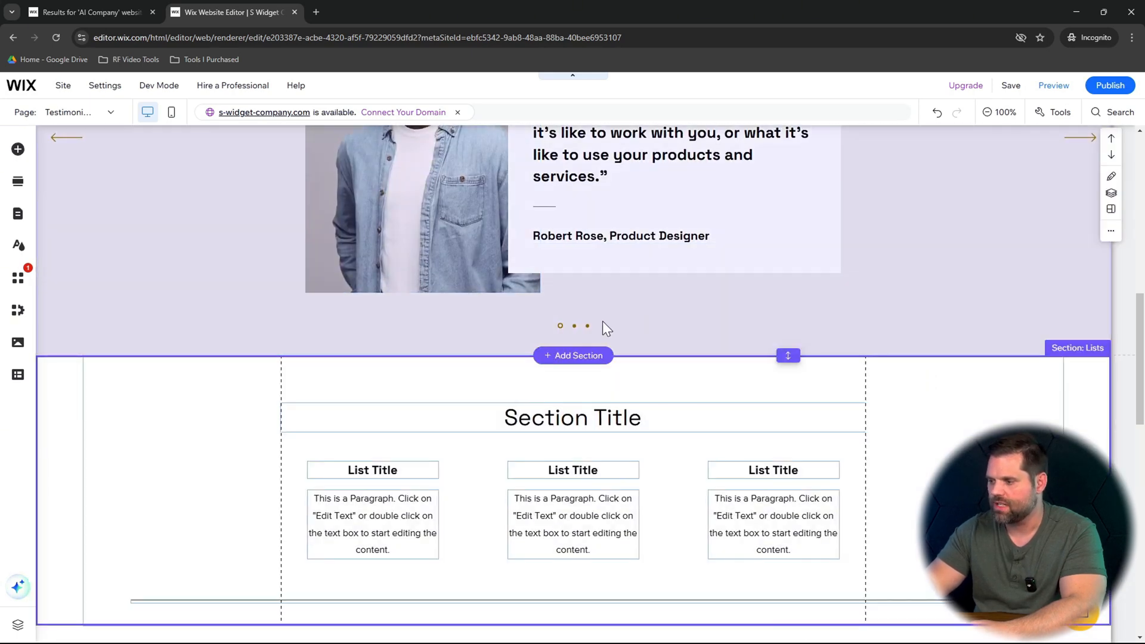
scroll(1014, 233, "up", 2)
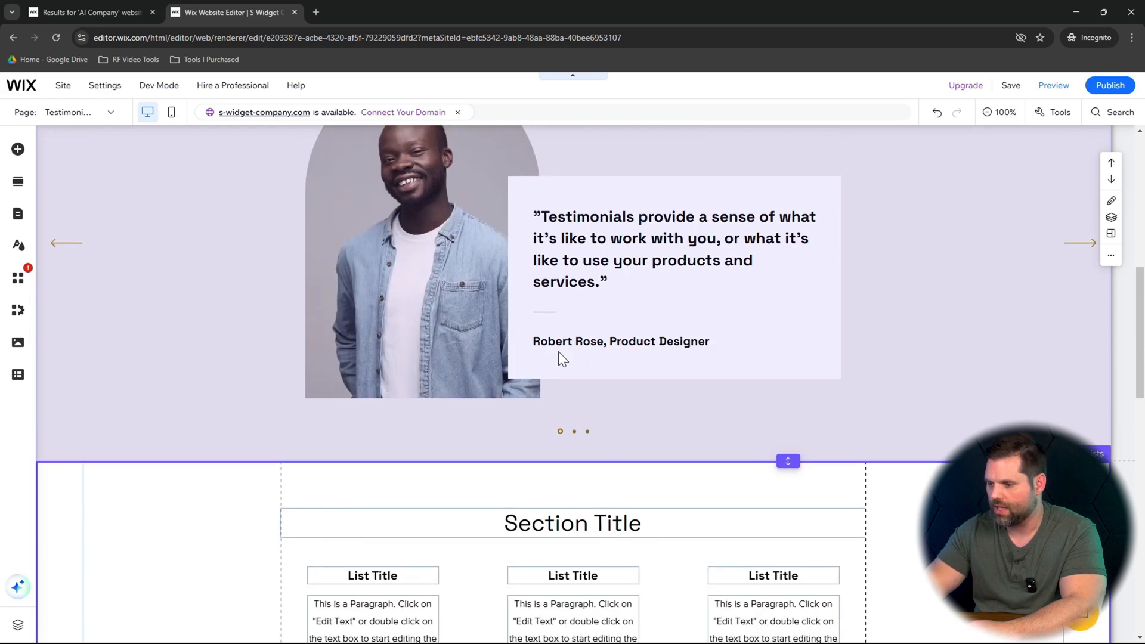
scroll(840, 552, "down", 2)
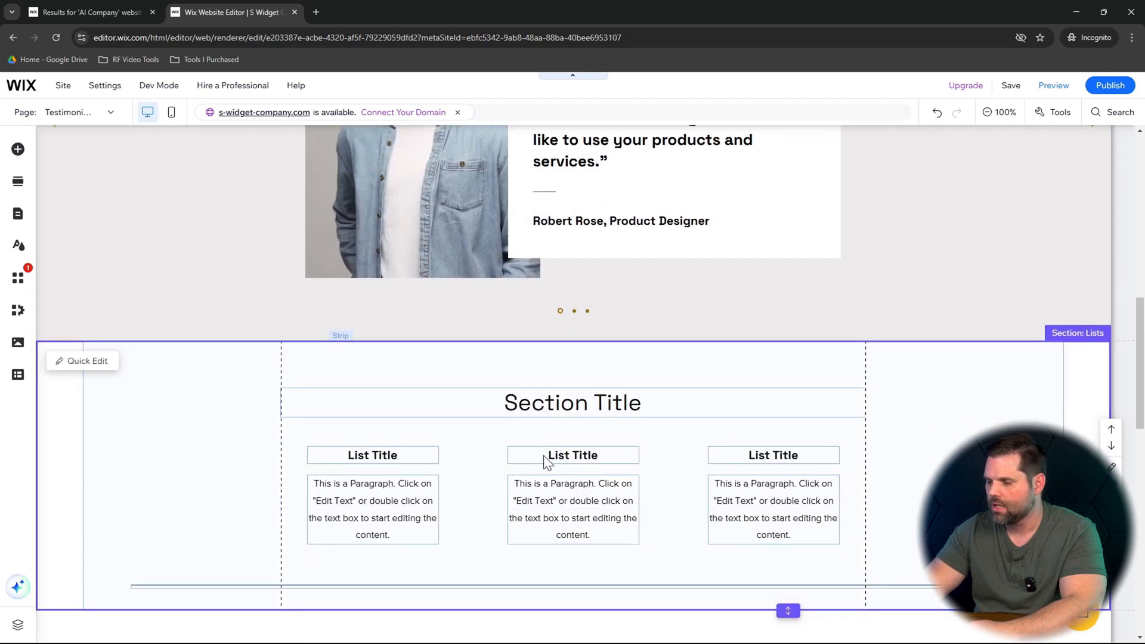
left_click(18, 182)
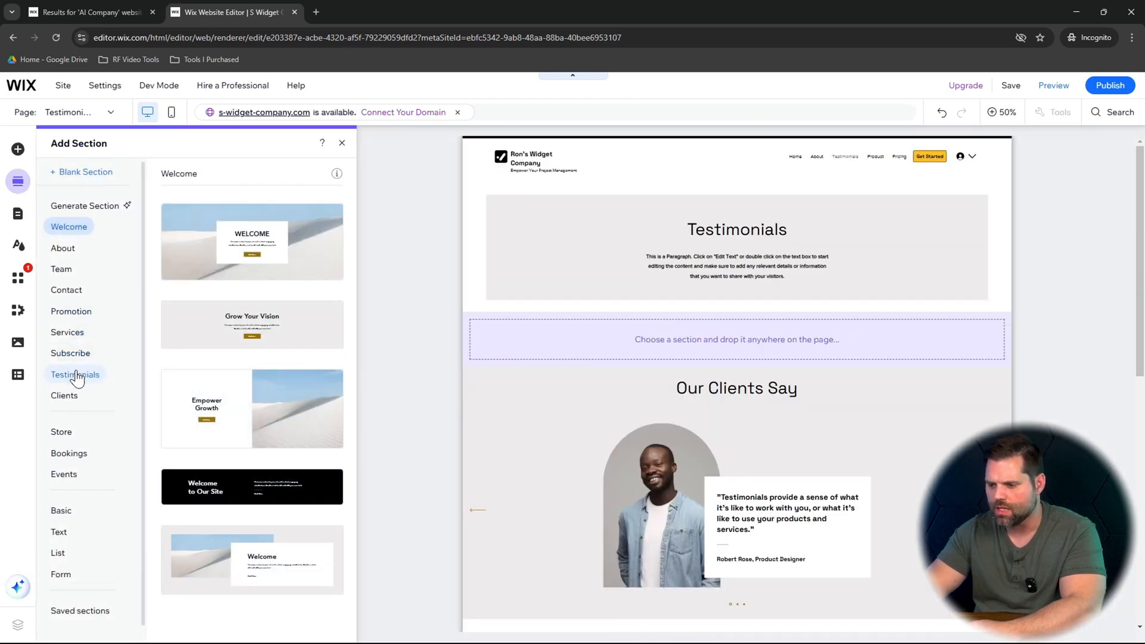
left_click(75, 375)
scroll(285, 324, "down", 1)
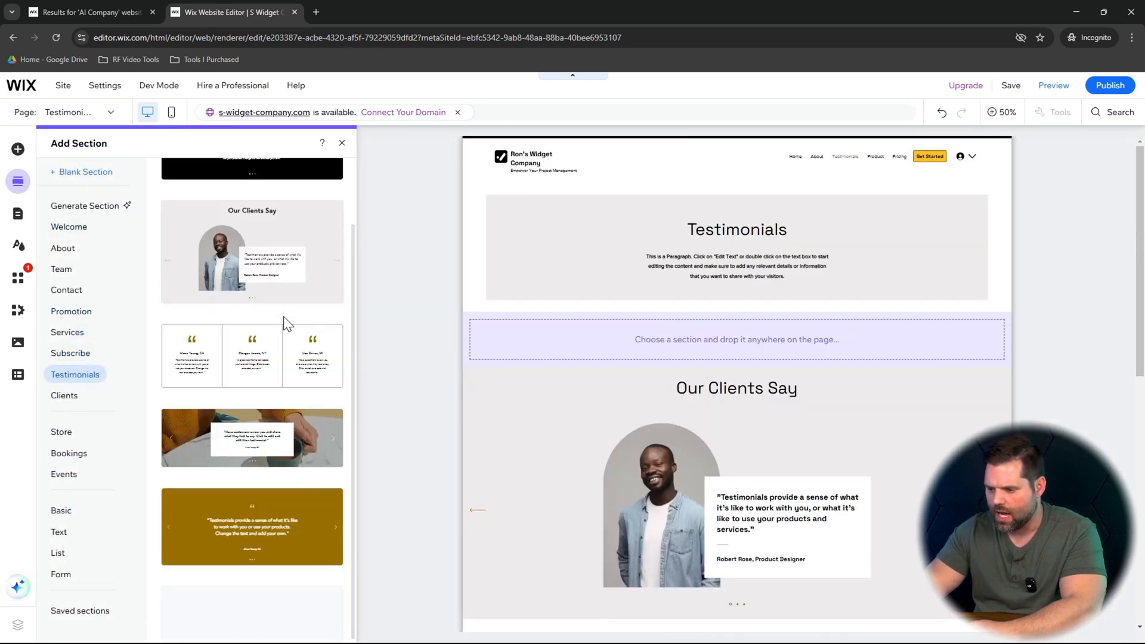
left_click(288, 444)
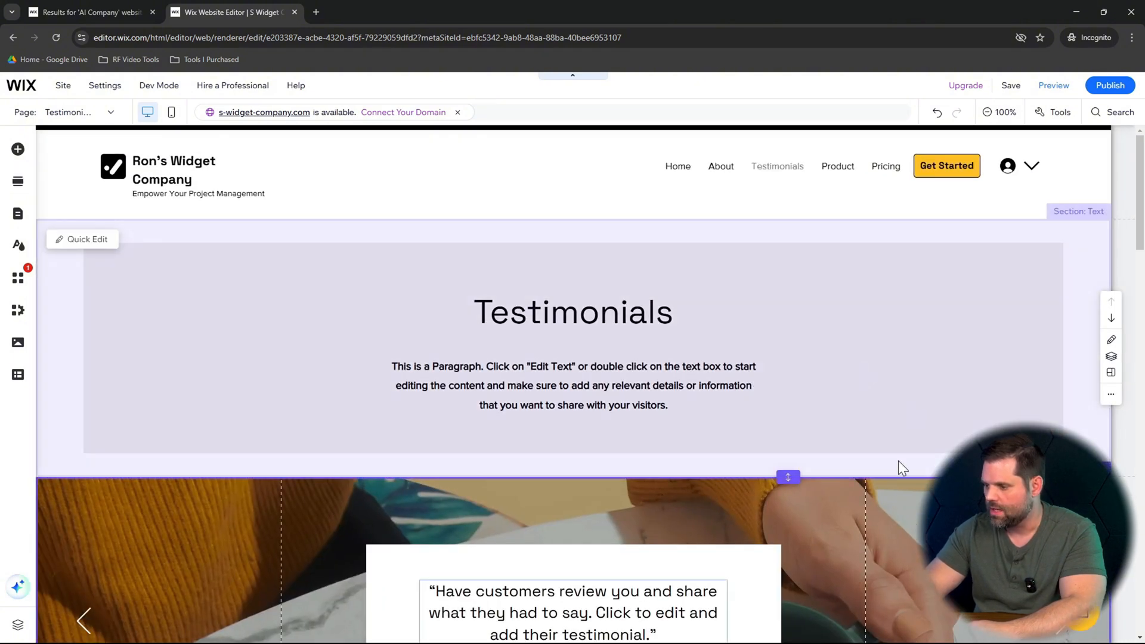
- Move the coffee mug testimonials section below the "Our Clients Say" section
scroll(901, 464, "down", 4)
scroll(902, 466, "up", 1)
left_click(1023, 358)
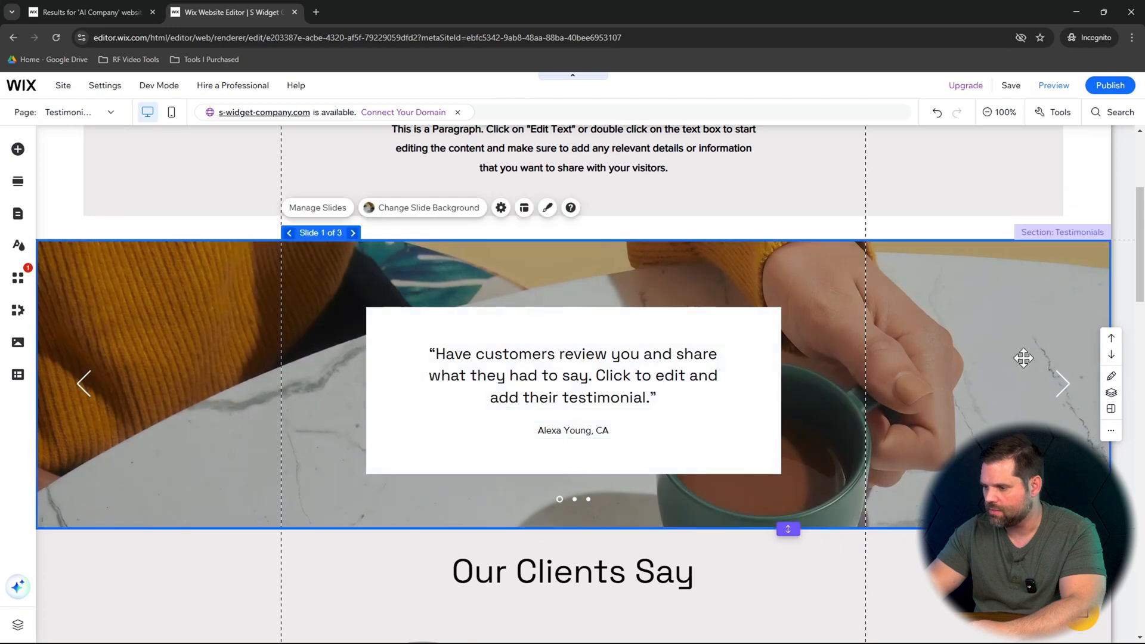
scroll(704, 313, "down", 1)
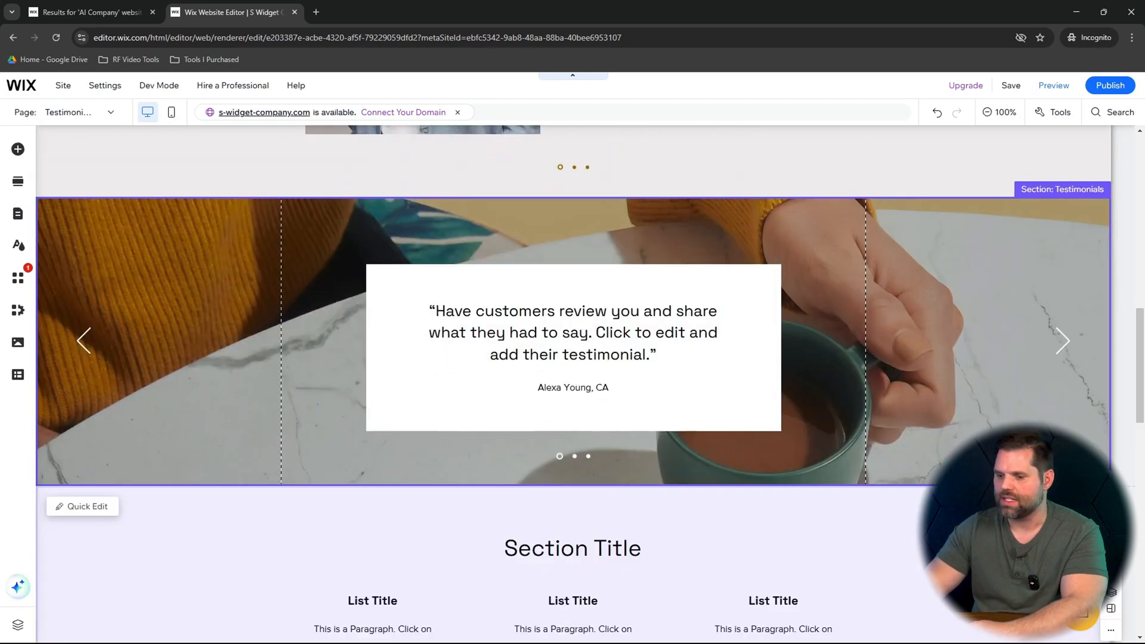
- Delete the placeholder list section and the placeholder text section above the footer
scroll(901, 463, "down", 3)
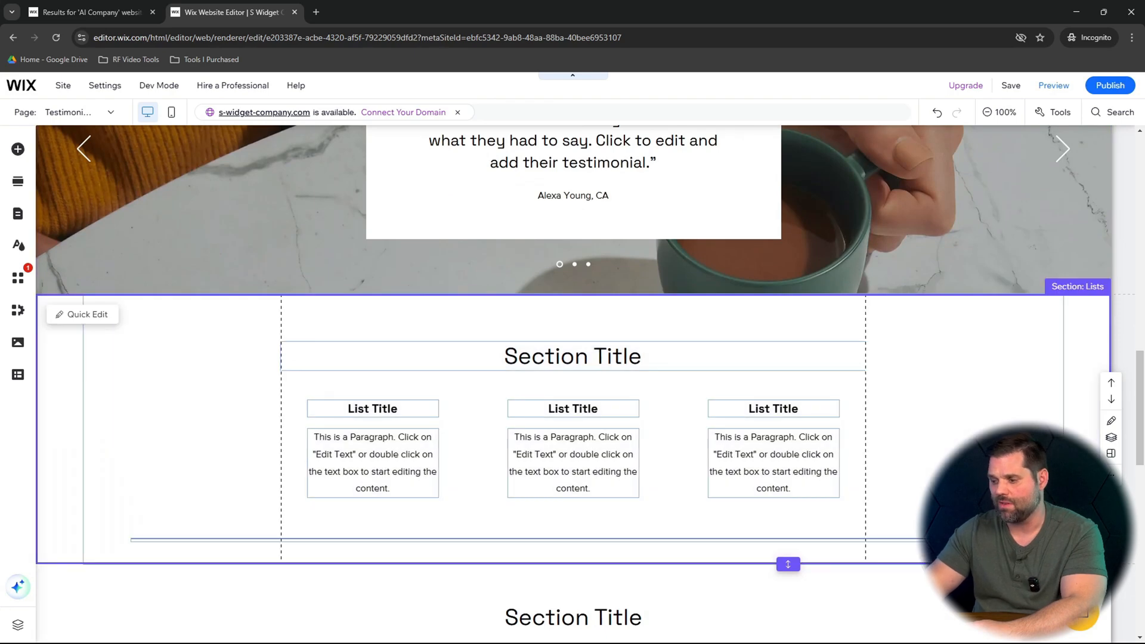
right_click(962, 451)
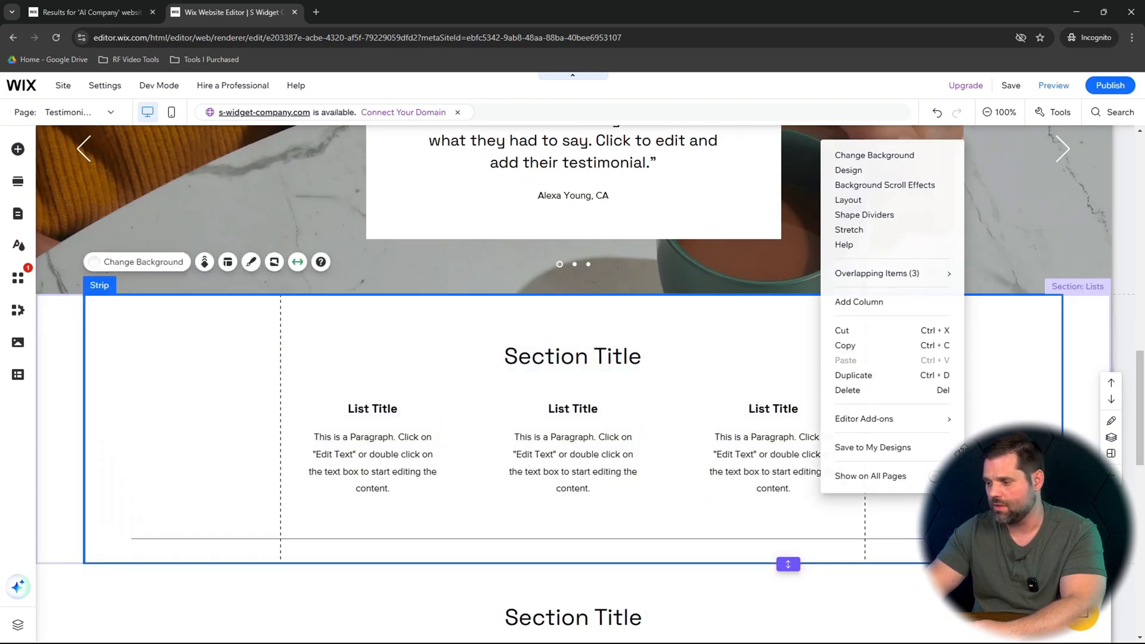
left_click(848, 390)
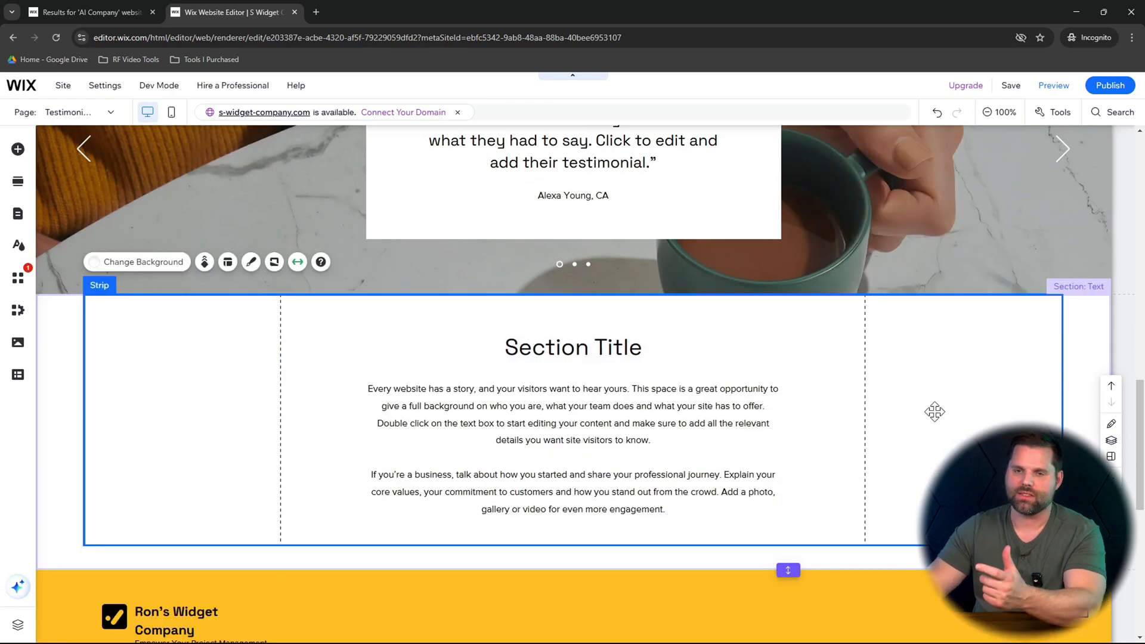
left_click(1091, 394)
right_click(1090, 395)
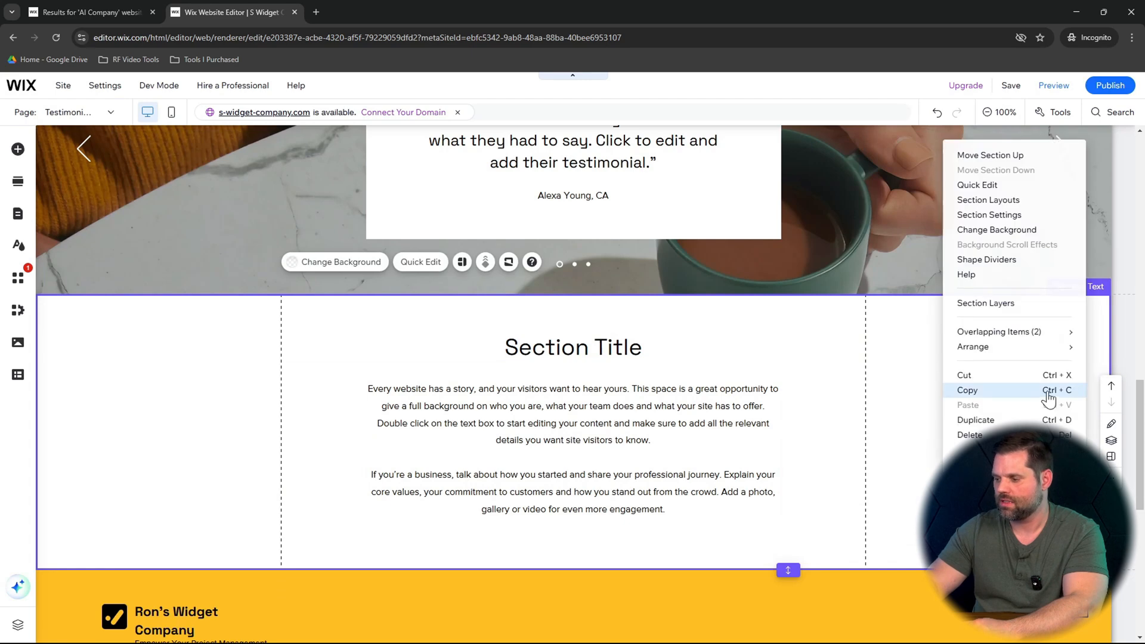
left_click(973, 435)
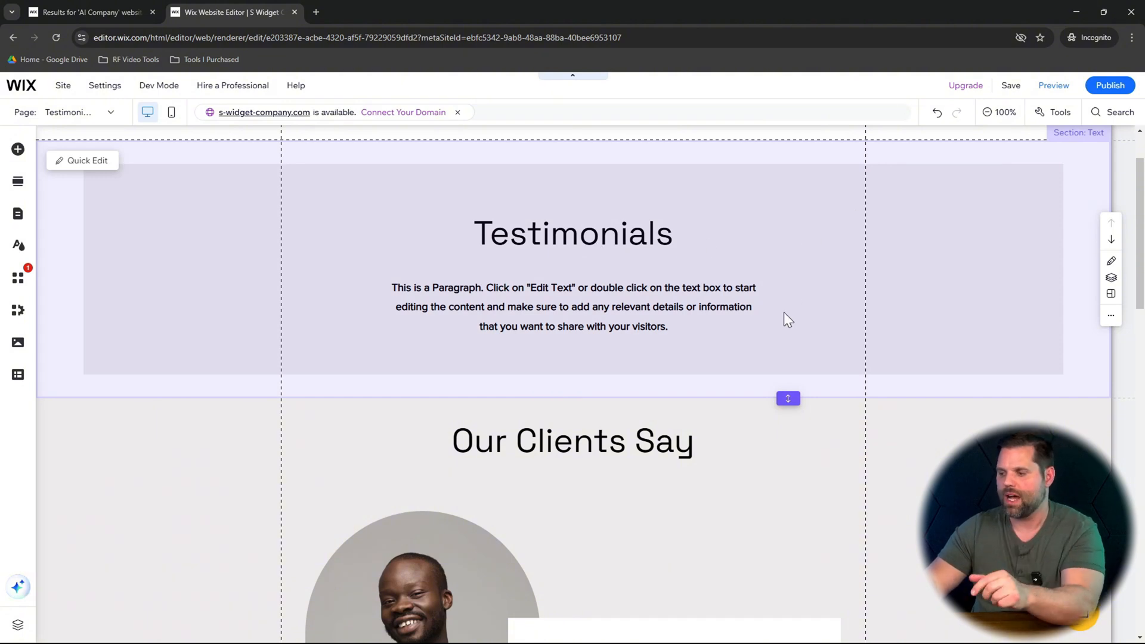
- Rearrange the first "Our Clients Say" slide, centering the white quote box and moving the arched portrait up and behind it, centered above the quote
scroll(783, 314, "down", 5)
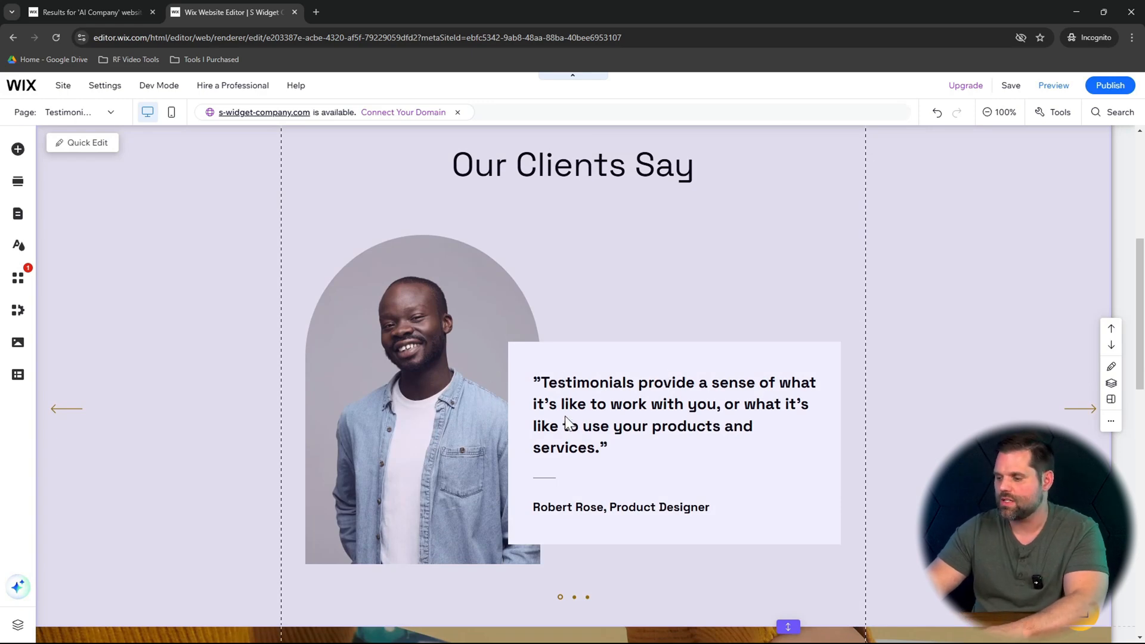
scroll(566, 420, "down", 3)
scroll(566, 417, "up", 4)
left_click(640, 380)
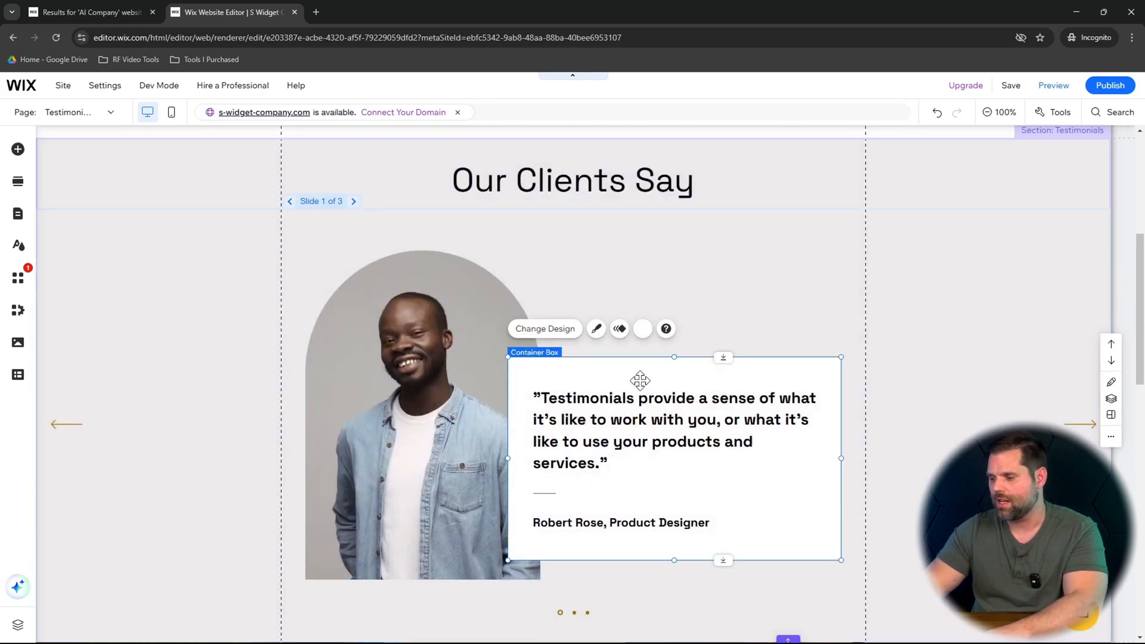
left_click_drag(671, 374, 570, 395)
left_click(440, 309)
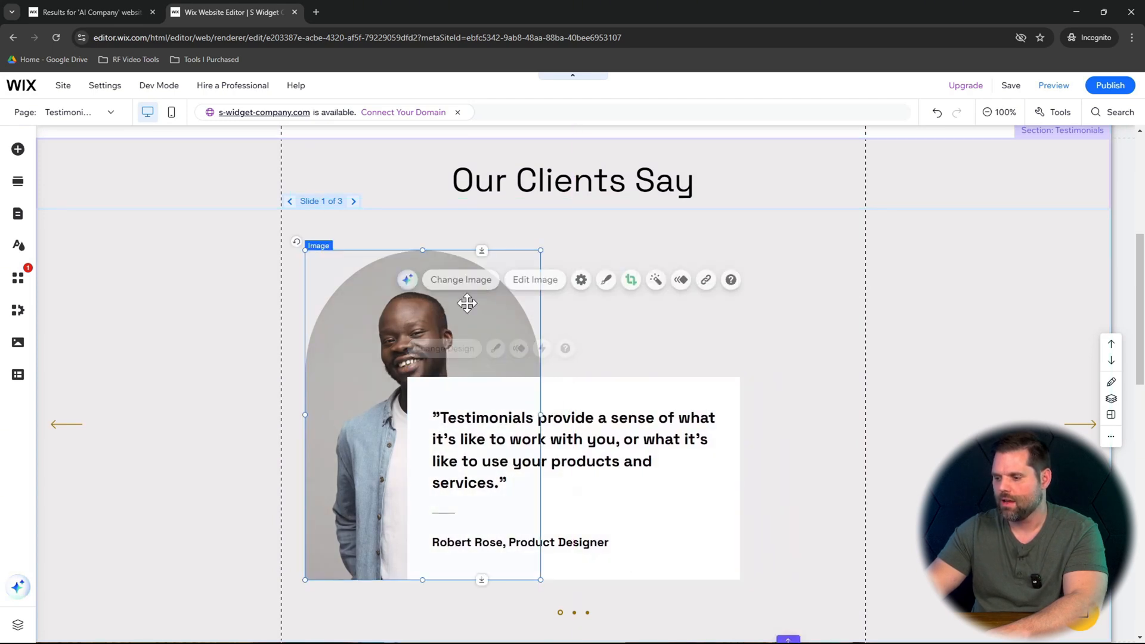
left_click_drag(440, 309, 590, 279)
left_click(885, 403)
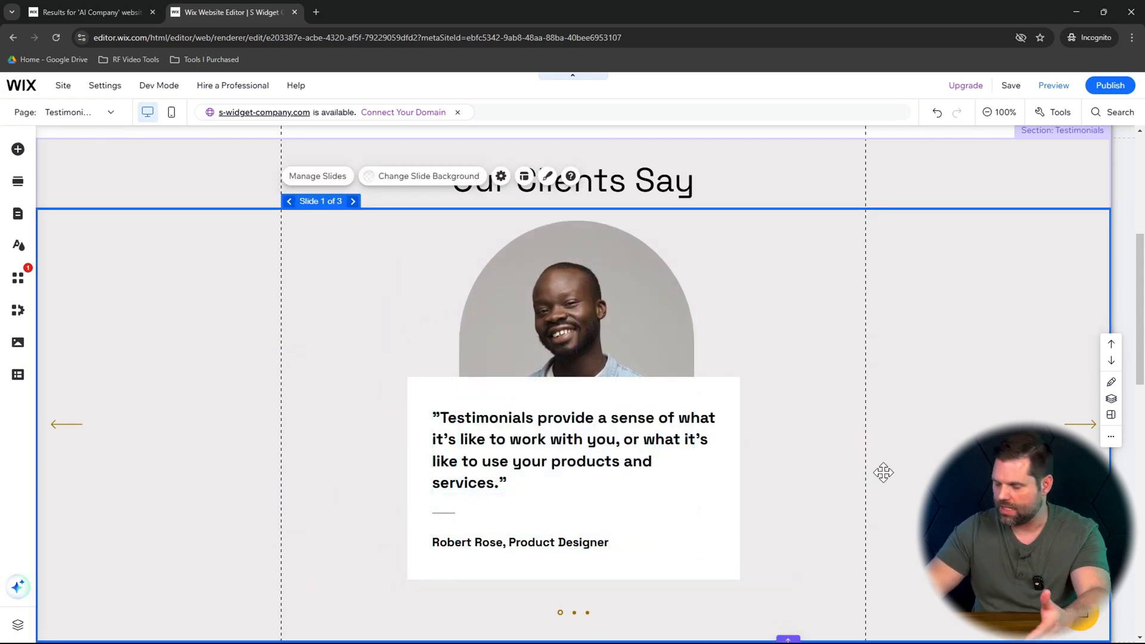
- Review the coffee mug testimonials section and the rest of the Testimonials page layout
scroll(883, 472, "down", 7)
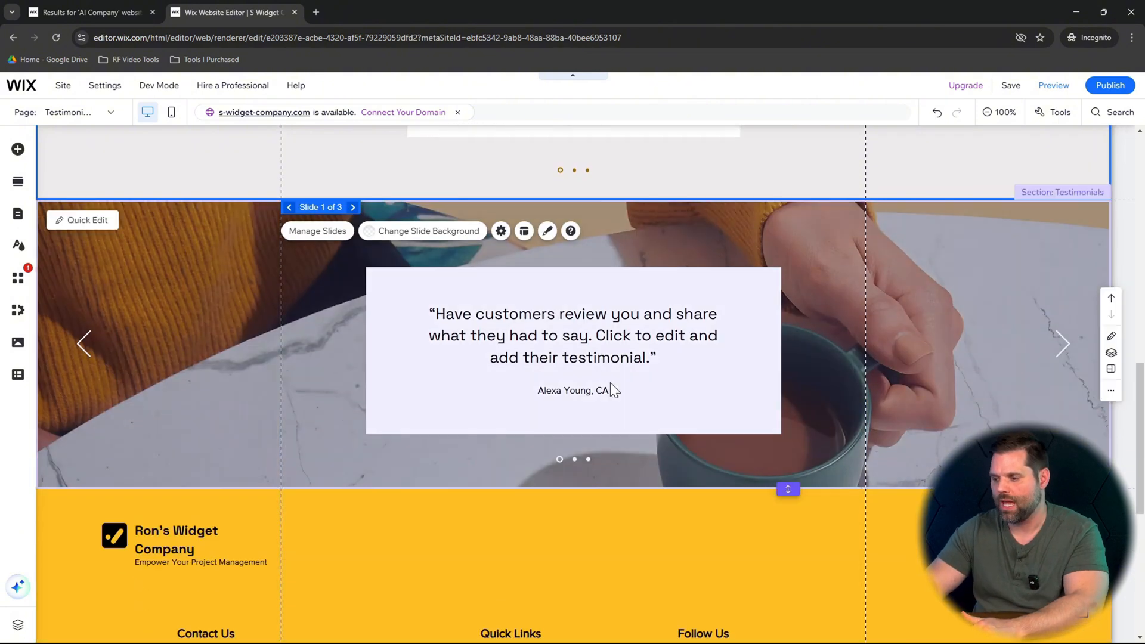
left_click(615, 330)
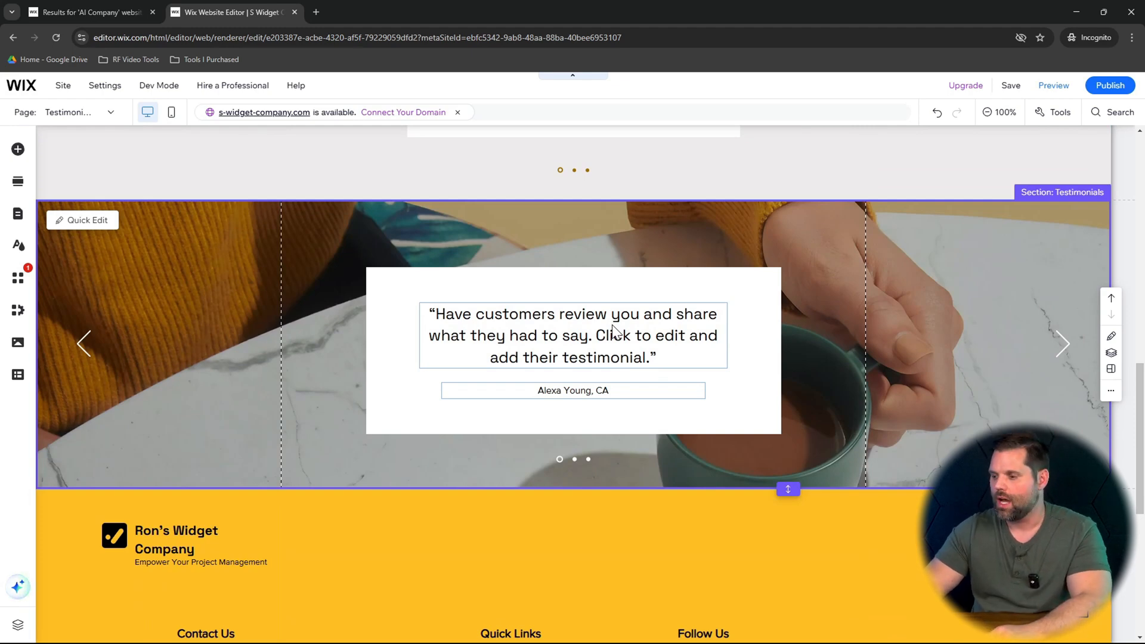
scroll(613, 328, "up", 12)
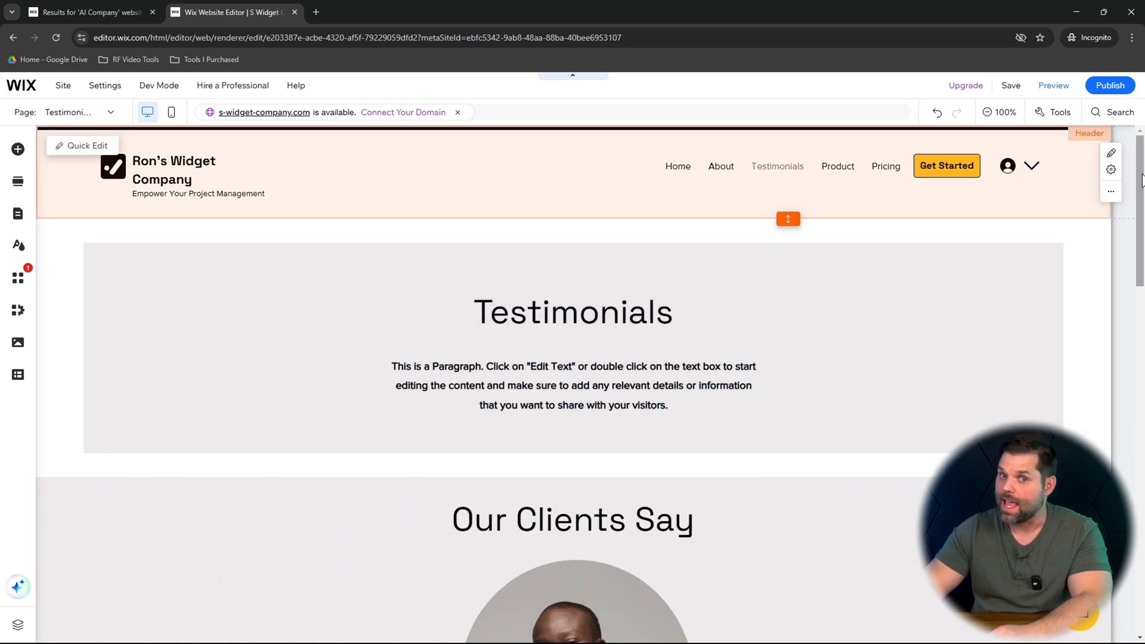
left_click_drag(1143, 179, 1143, 263)
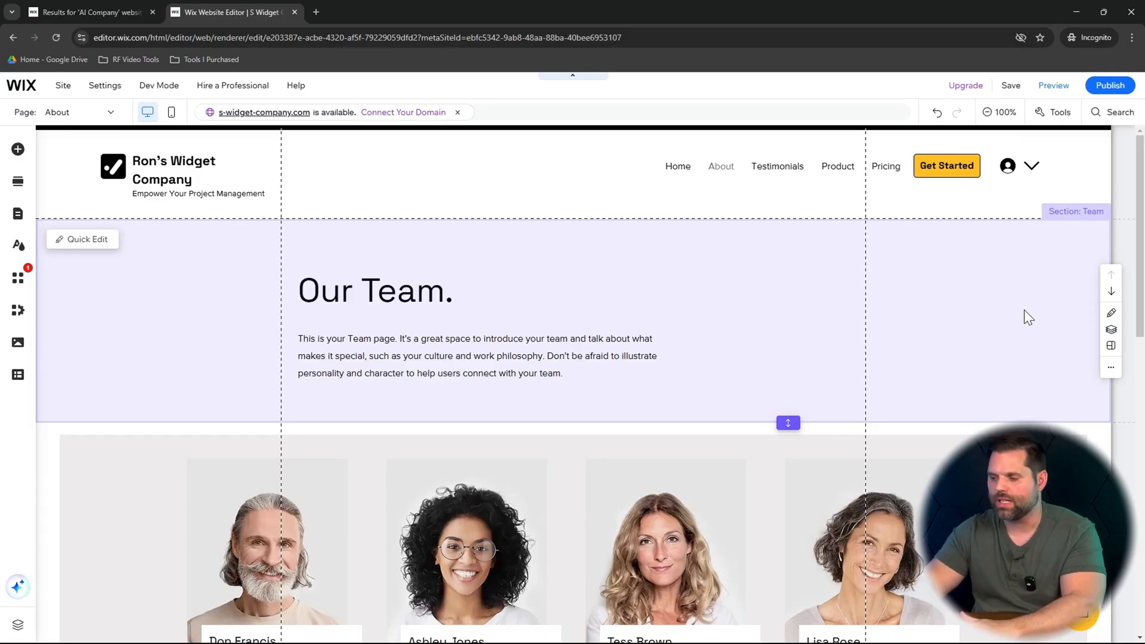
- Examine the About page's "Our Team." introduction, team member cards and contact strip, and check the section library for additions
scroll(1025, 309, "down", 5)
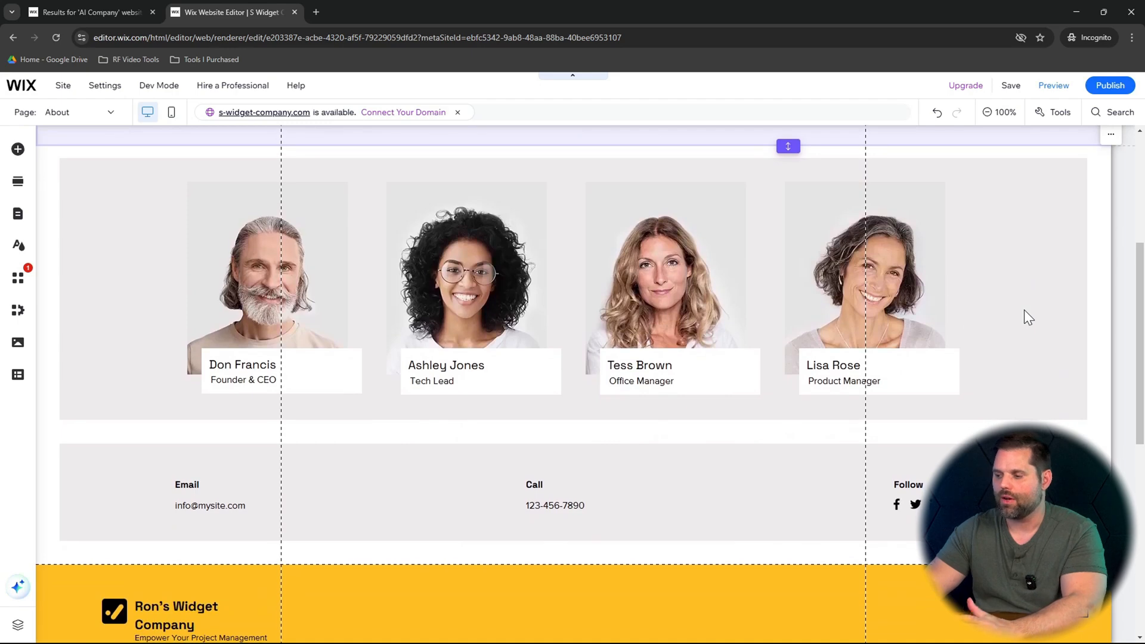
scroll(736, 302, "up", 3)
scroll(736, 311, "up", 1)
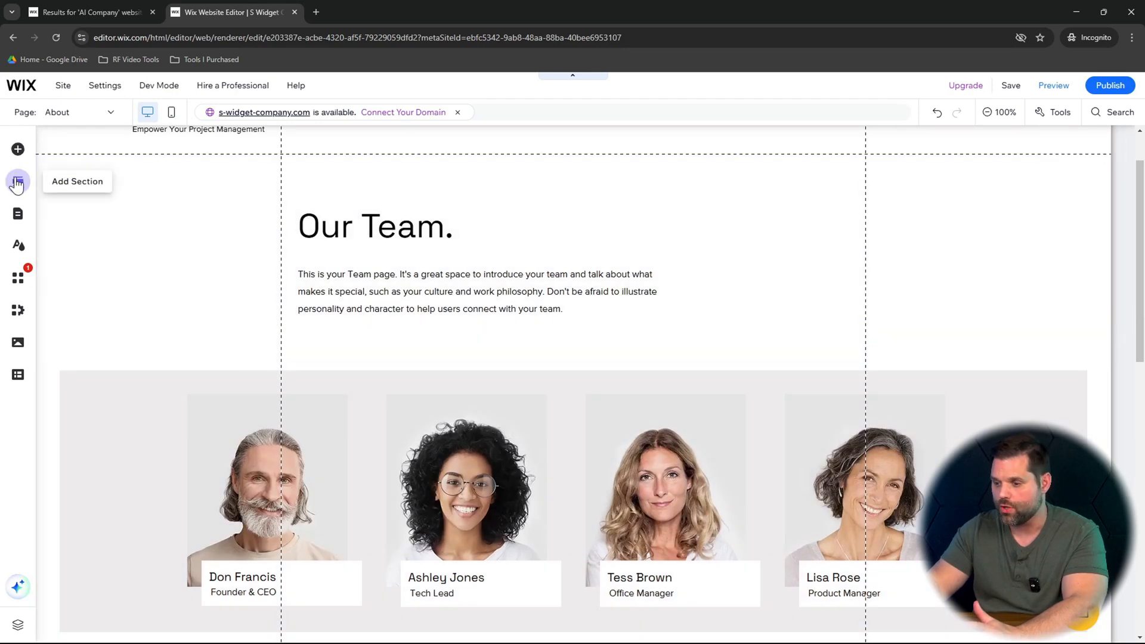
left_click(36, 186)
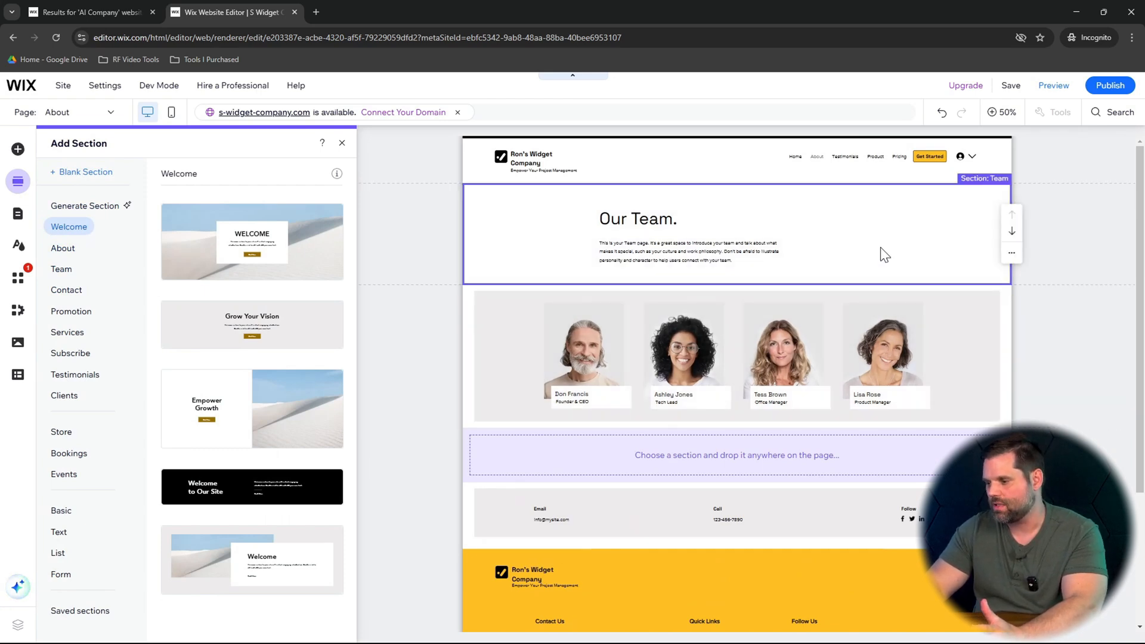
left_click(793, 306)
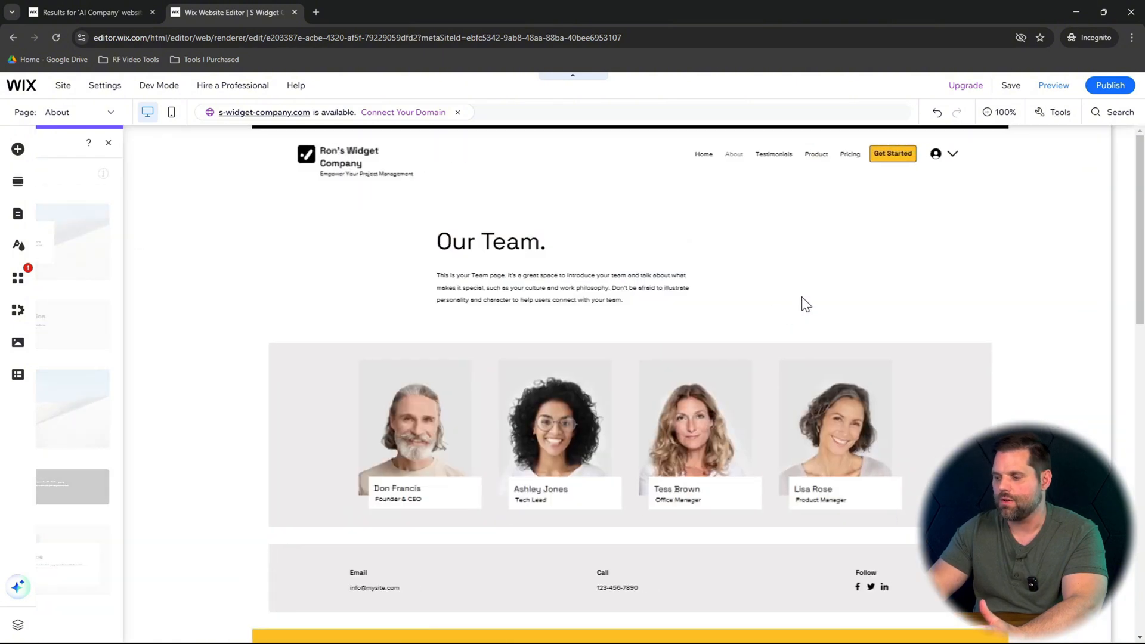
scroll(888, 337, "down", 1)
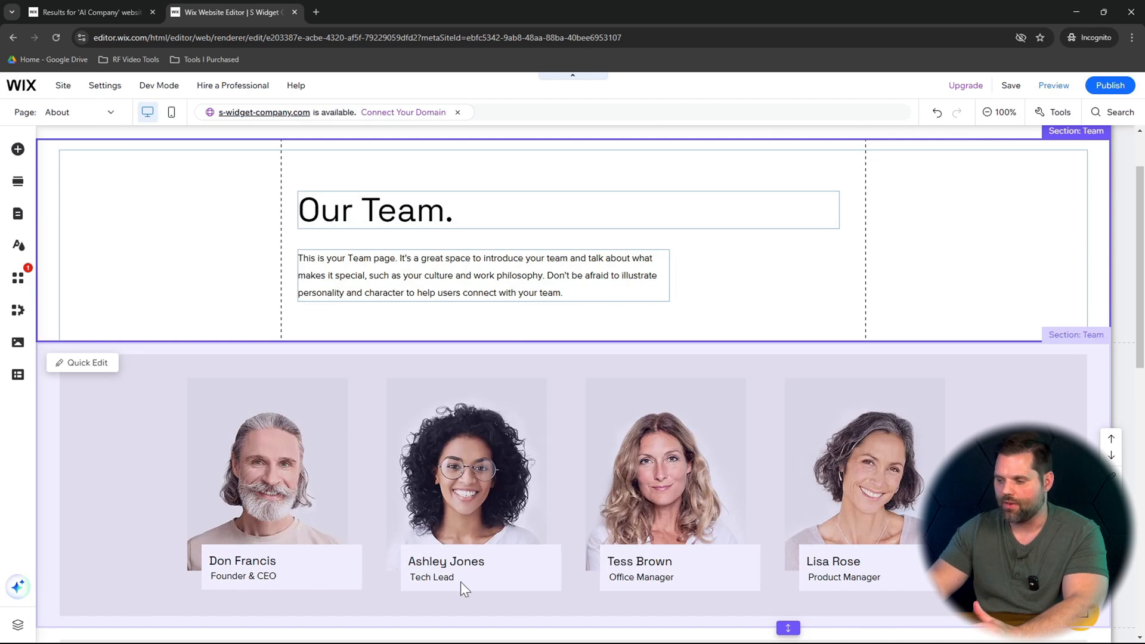
scroll(563, 564, "down", 3)
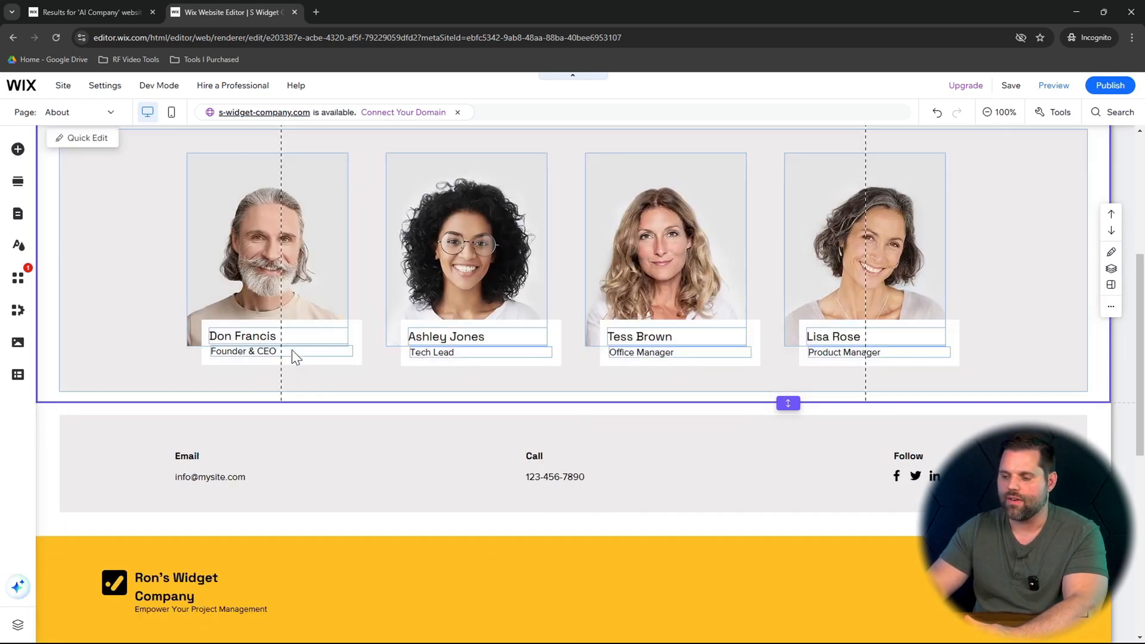
- Open the text settings for the "Founder & CEO" job title on the first team card, then return to the "Our Team." section
left_click(292, 350)
left_click(288, 350)
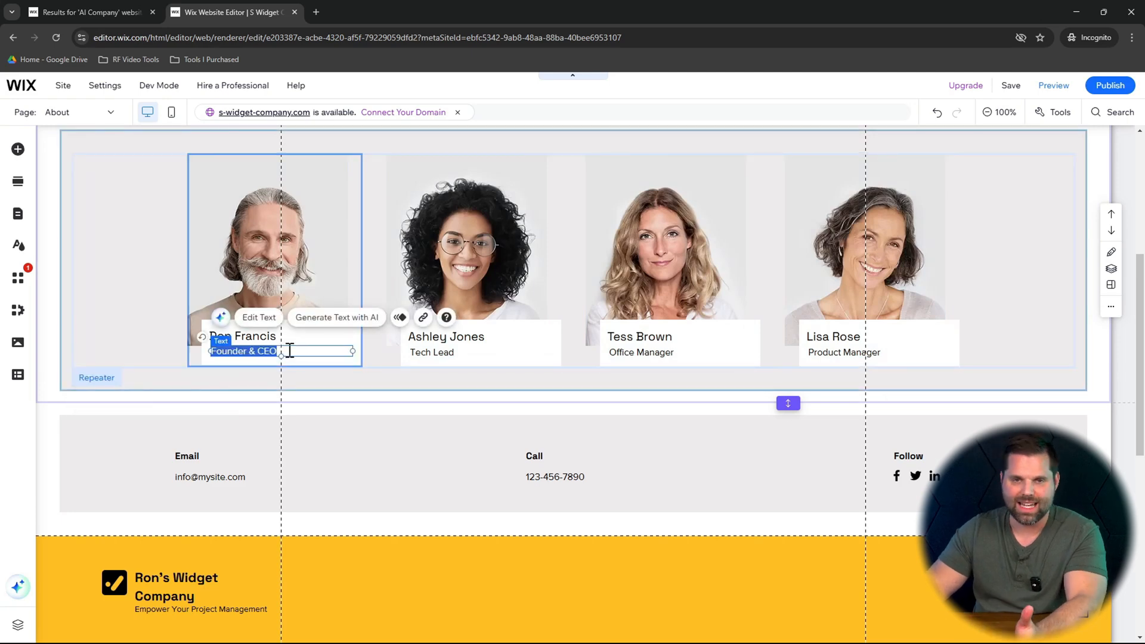
double_click(290, 351)
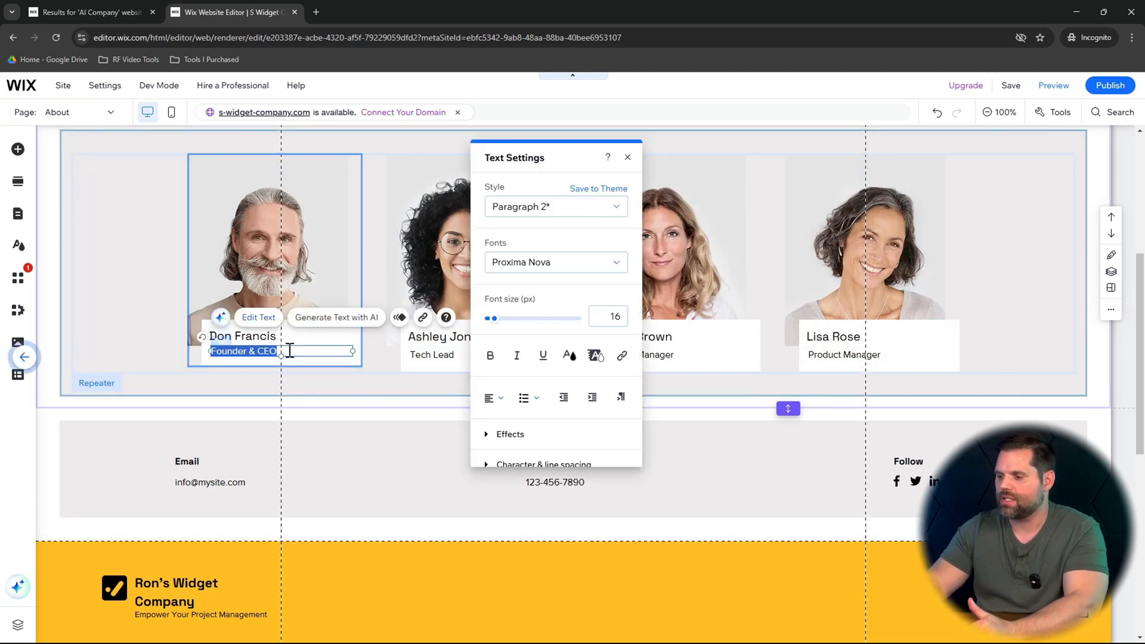
scroll(289, 349, "up", 4)
left_click(987, 300)
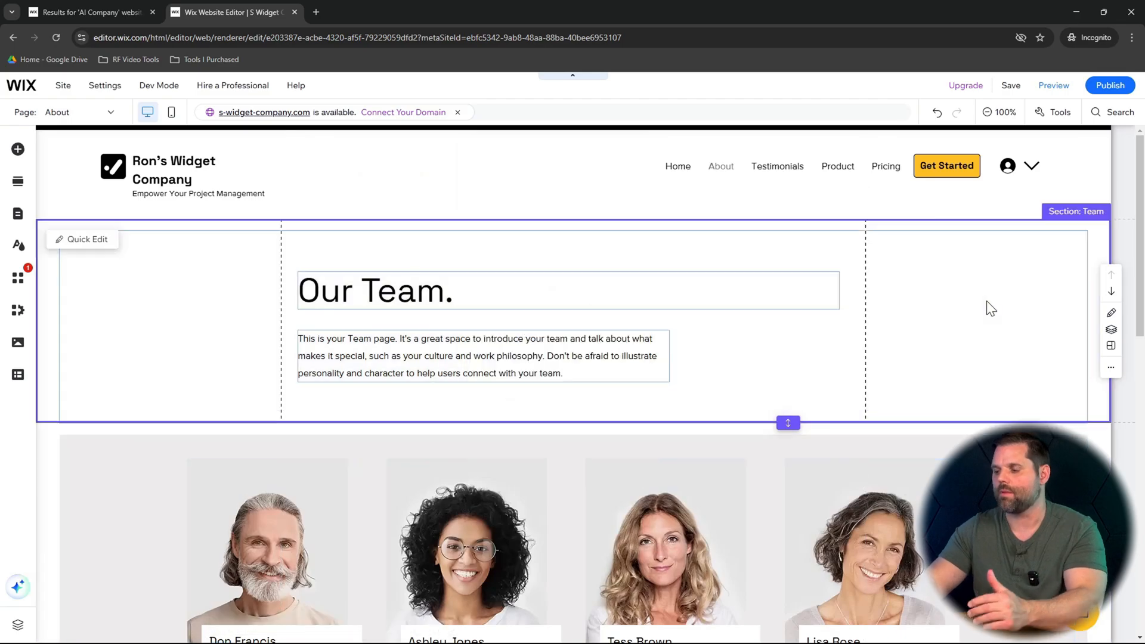